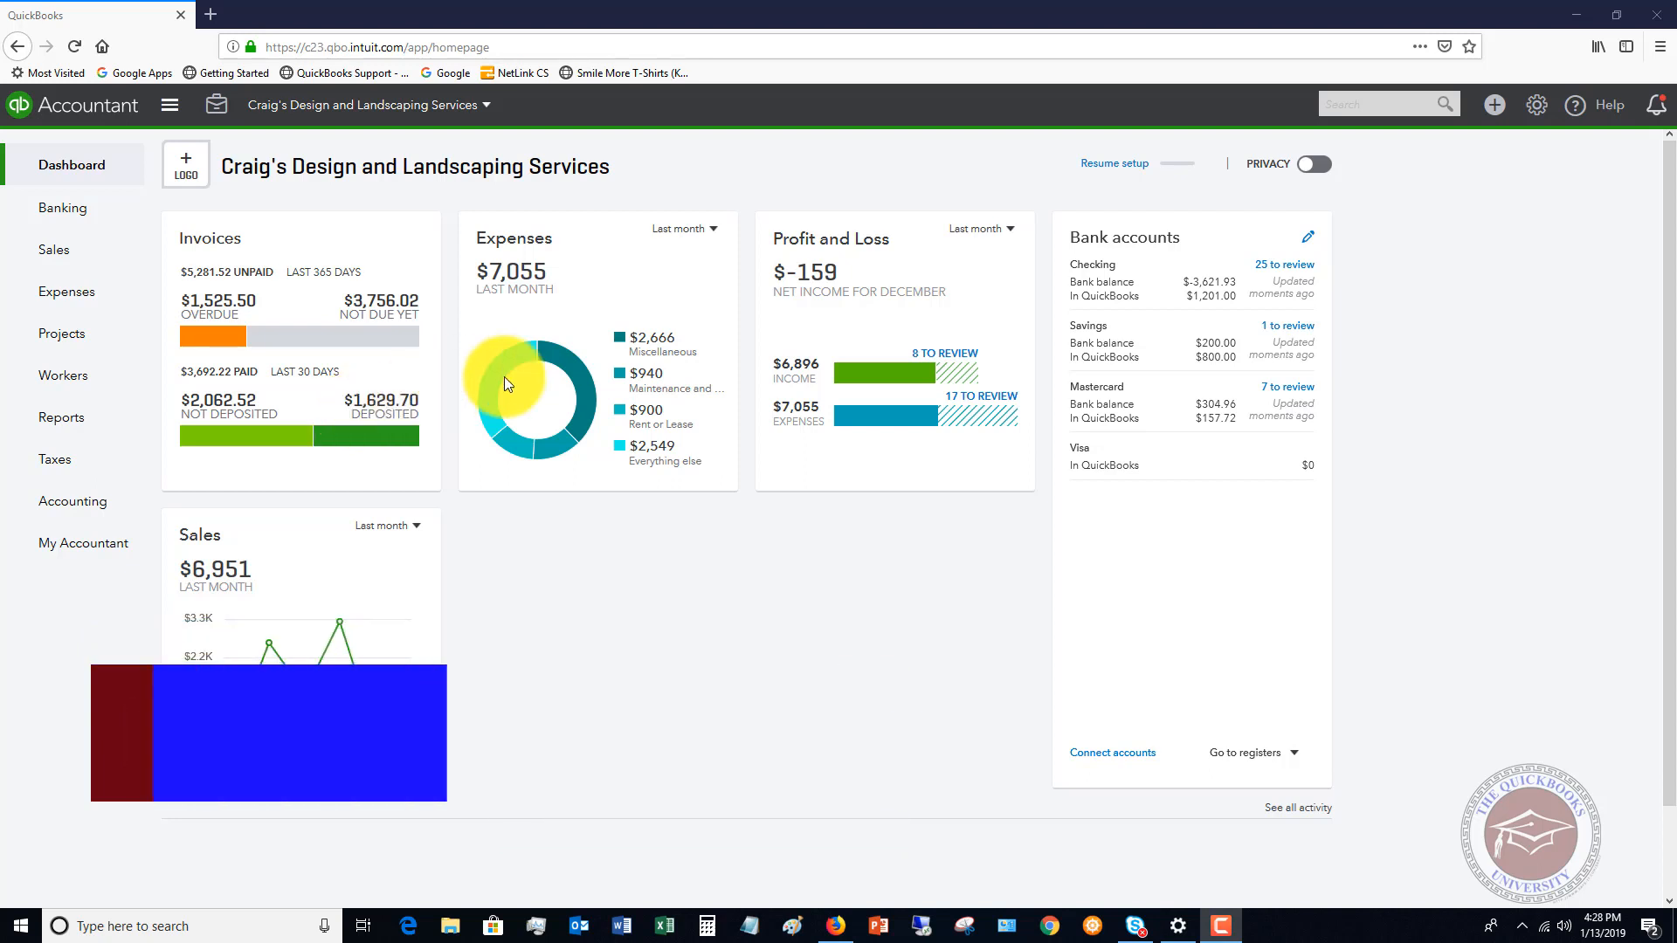
Open the management reports list and preview the Company Overview report
left_click(66, 419)
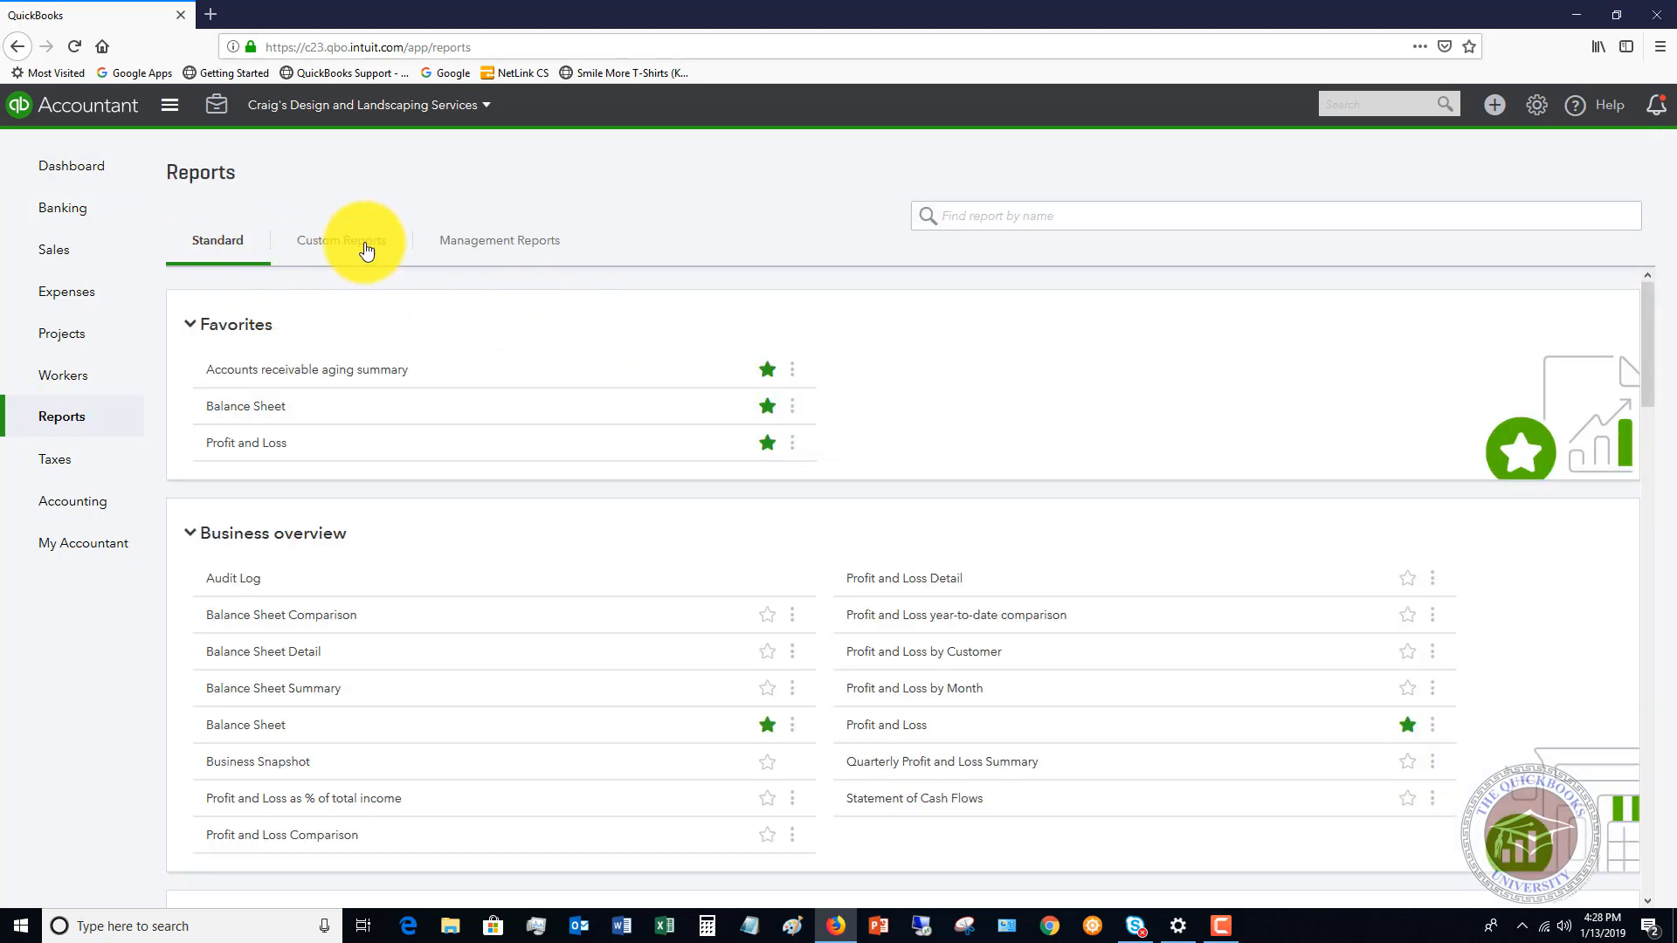
left_click(493, 250)
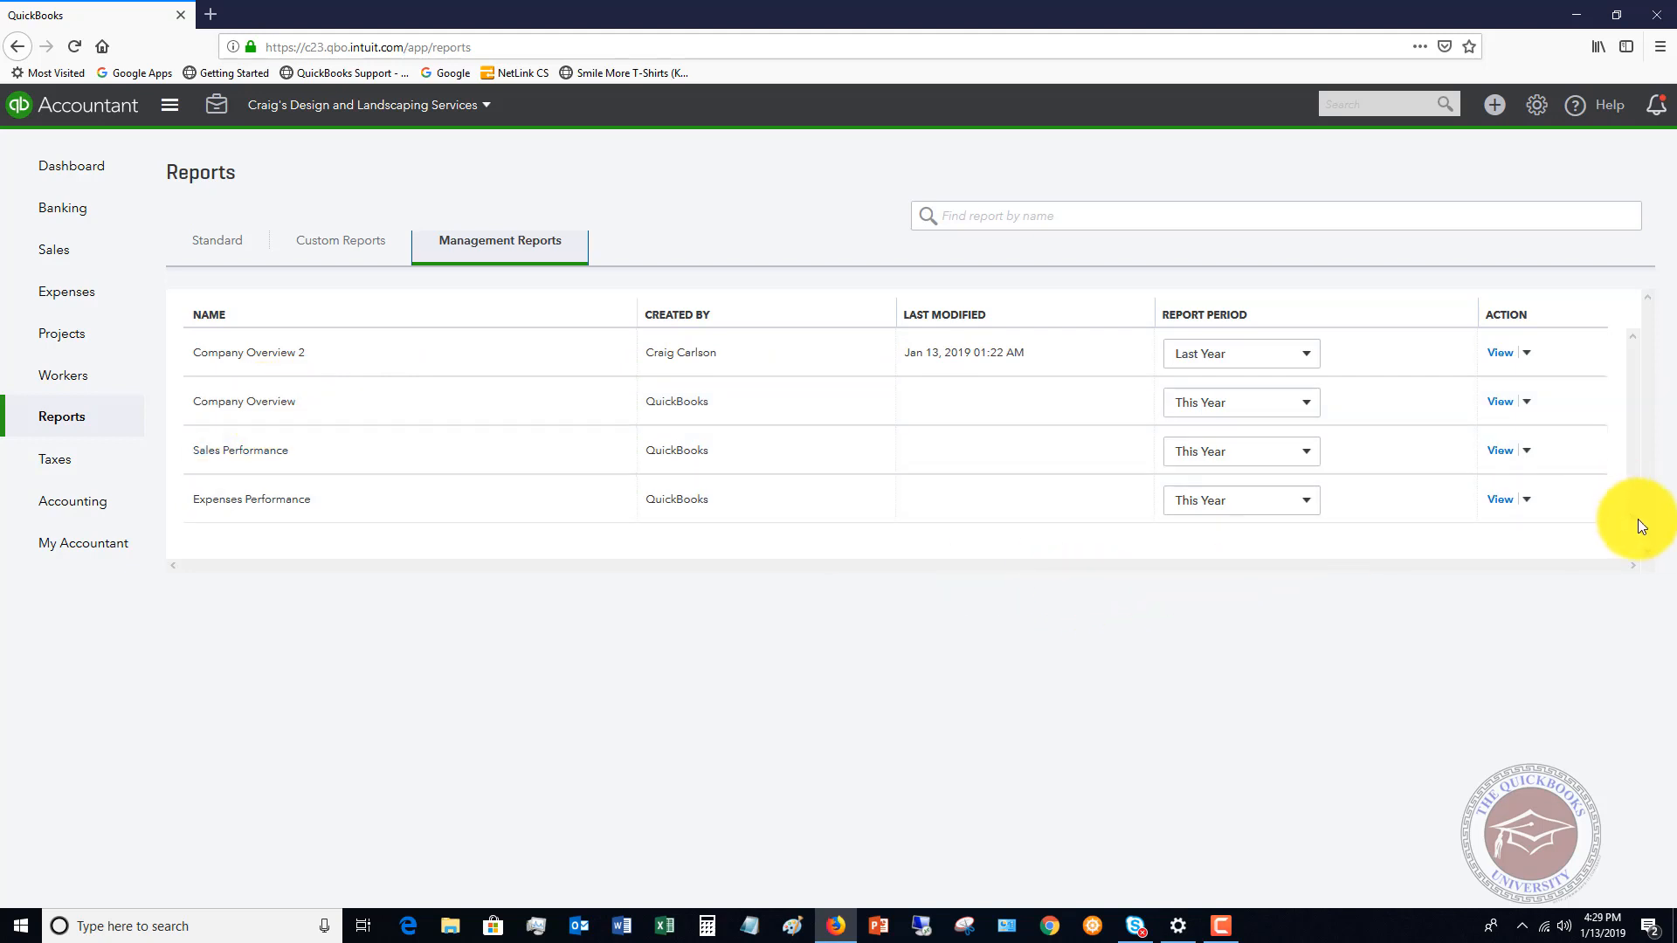
left_click(1499, 404)
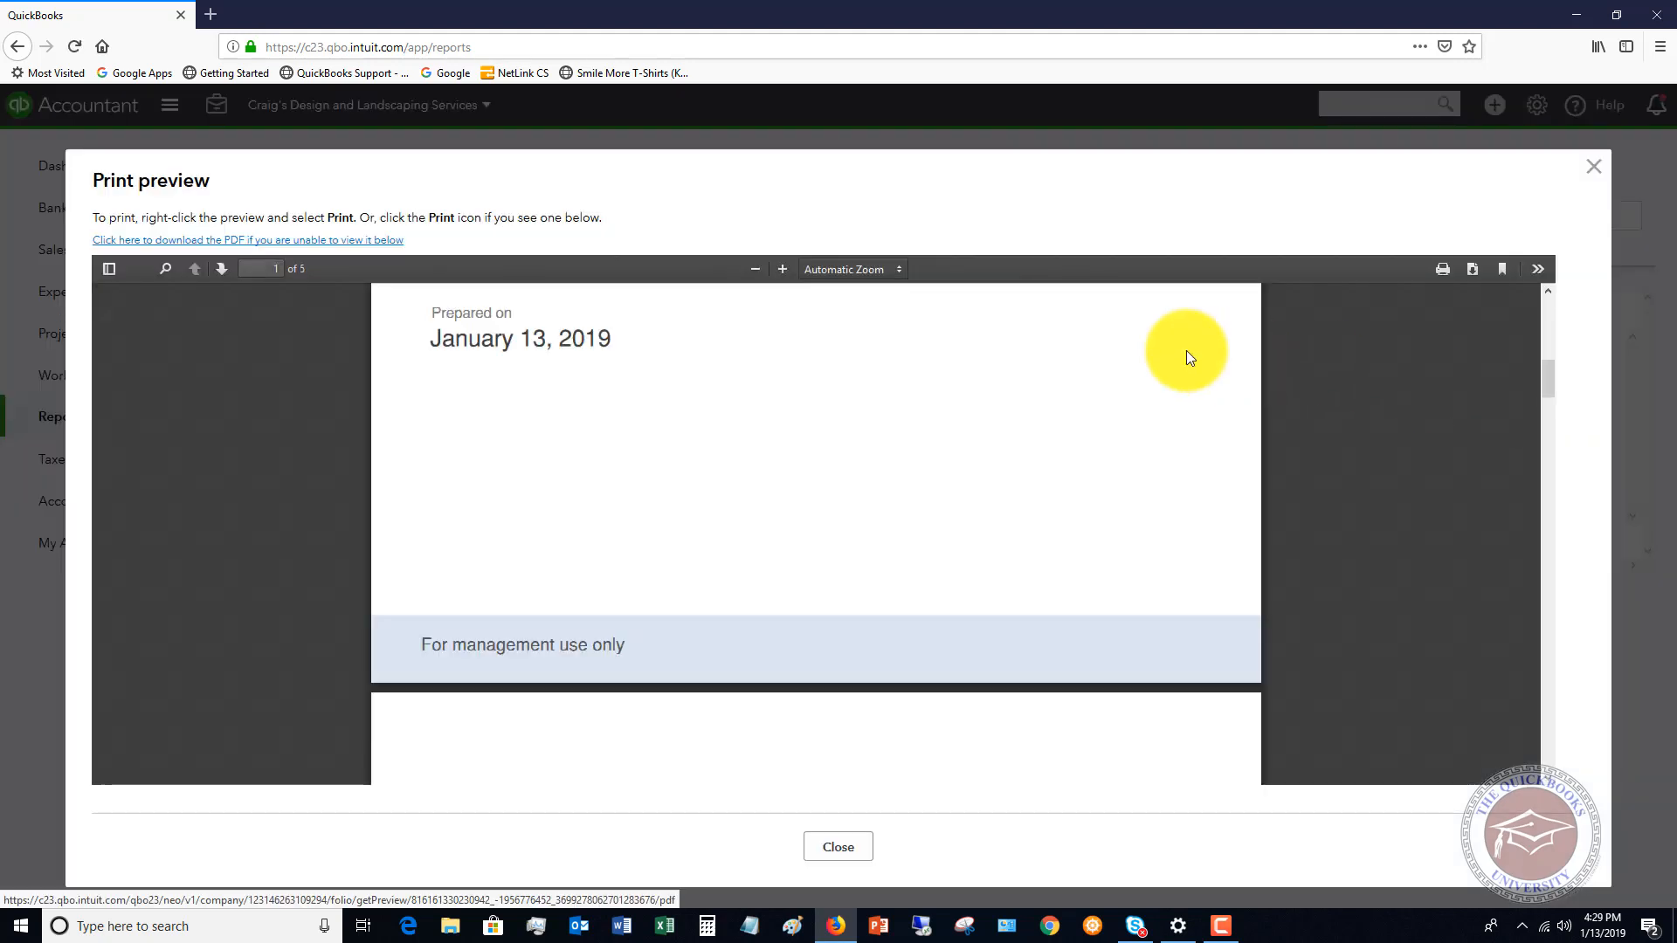
Review the cover, Profit and Loss and balance sheet pages of the Company Overview preview and close it
scroll(853, 421, "up", 8)
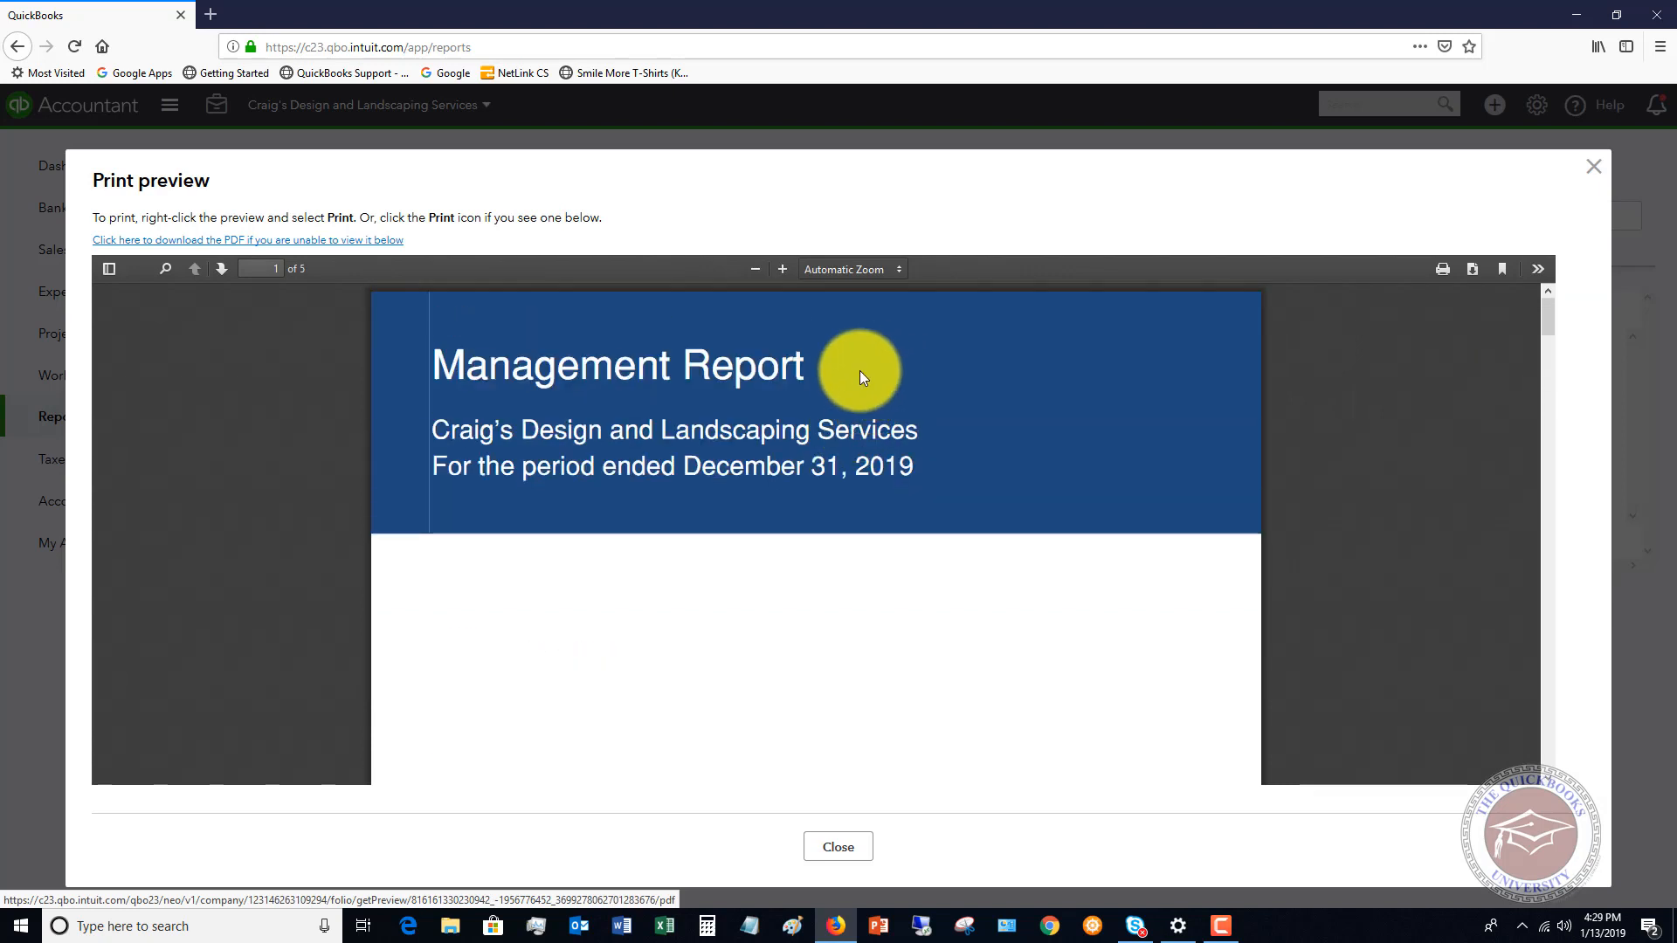
scroll(861, 375, "down", 5)
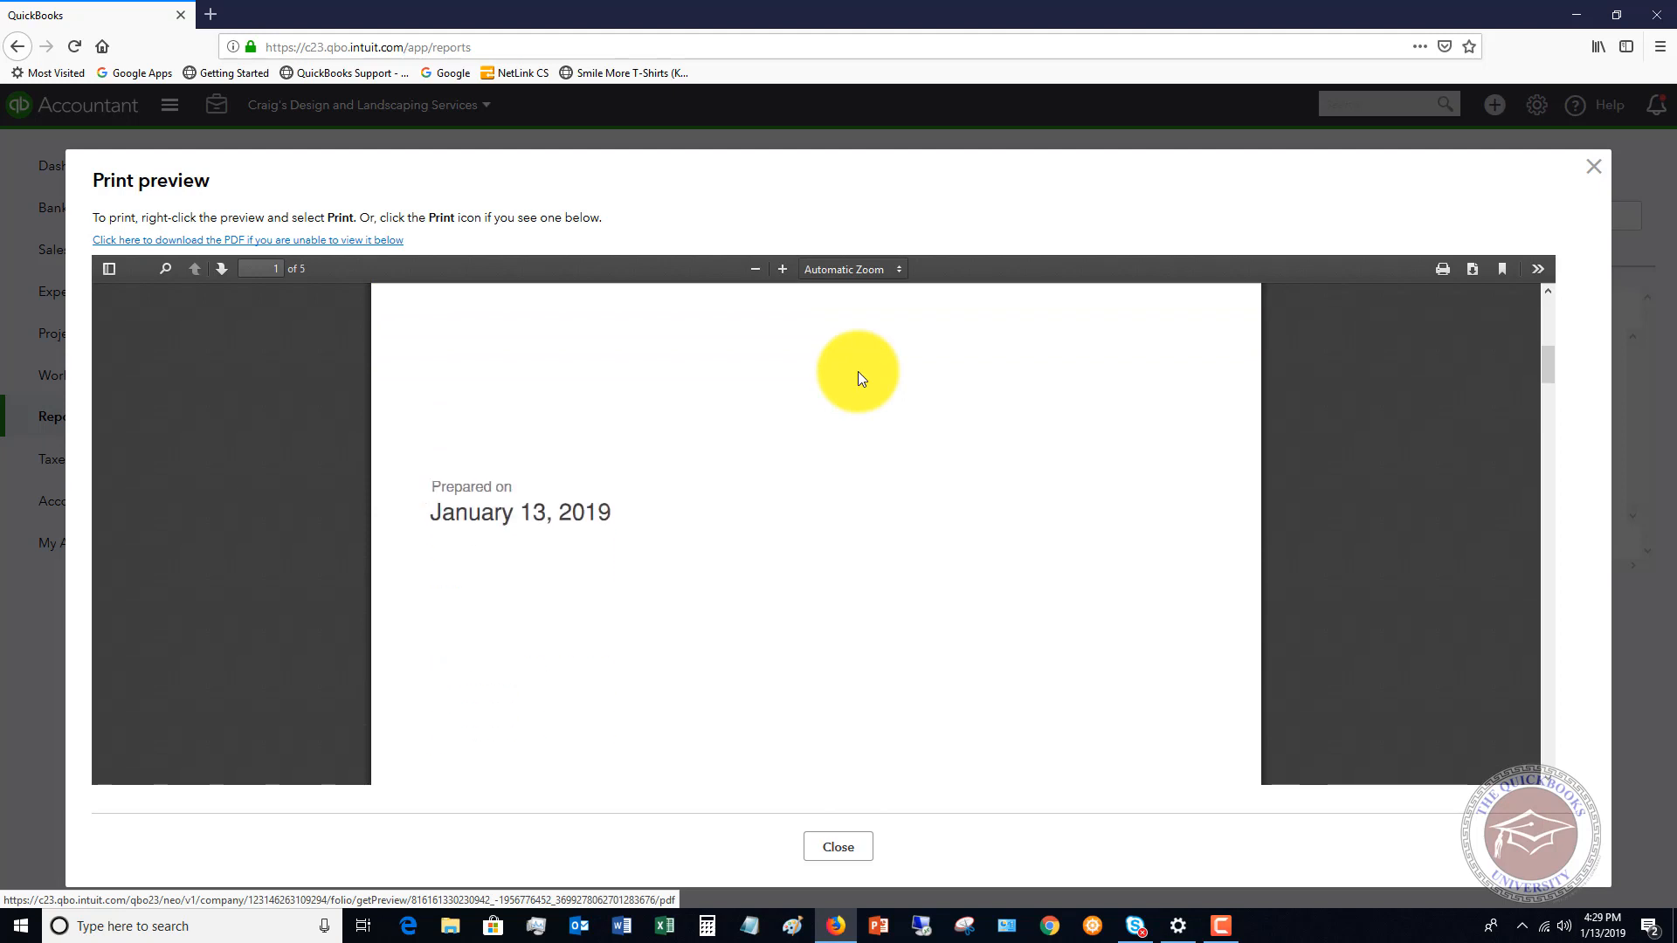
scroll(857, 376, "down", 5)
scroll(784, 393, "down", 5)
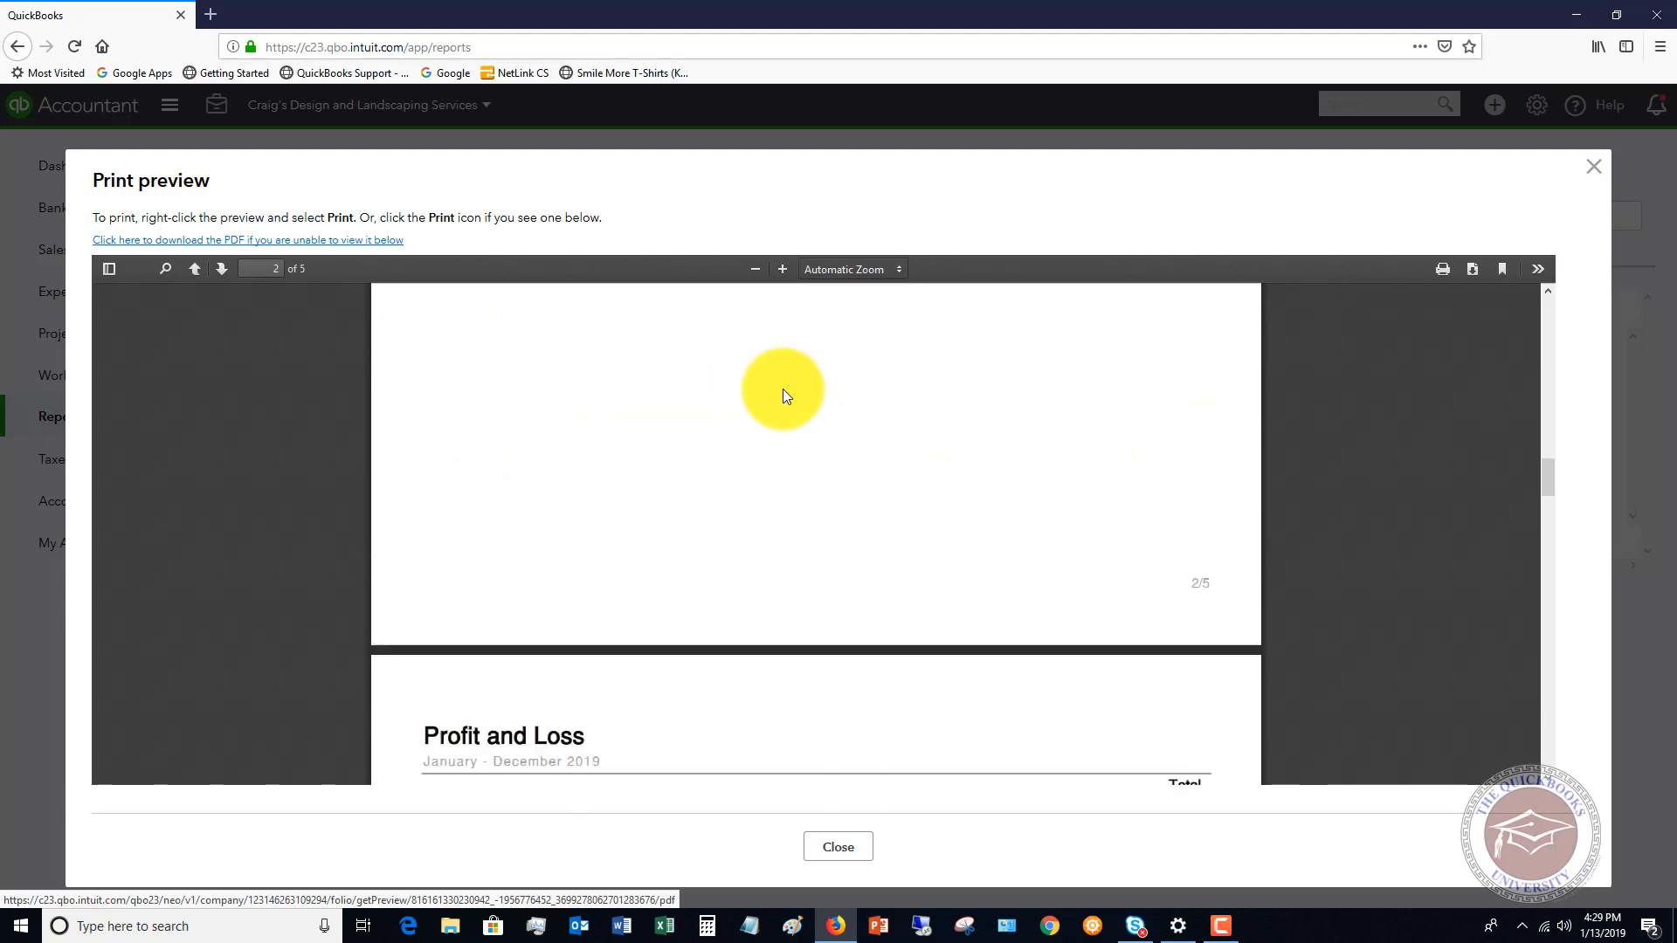
scroll(783, 395, "down", 6)
scroll(784, 395, "up", 1)
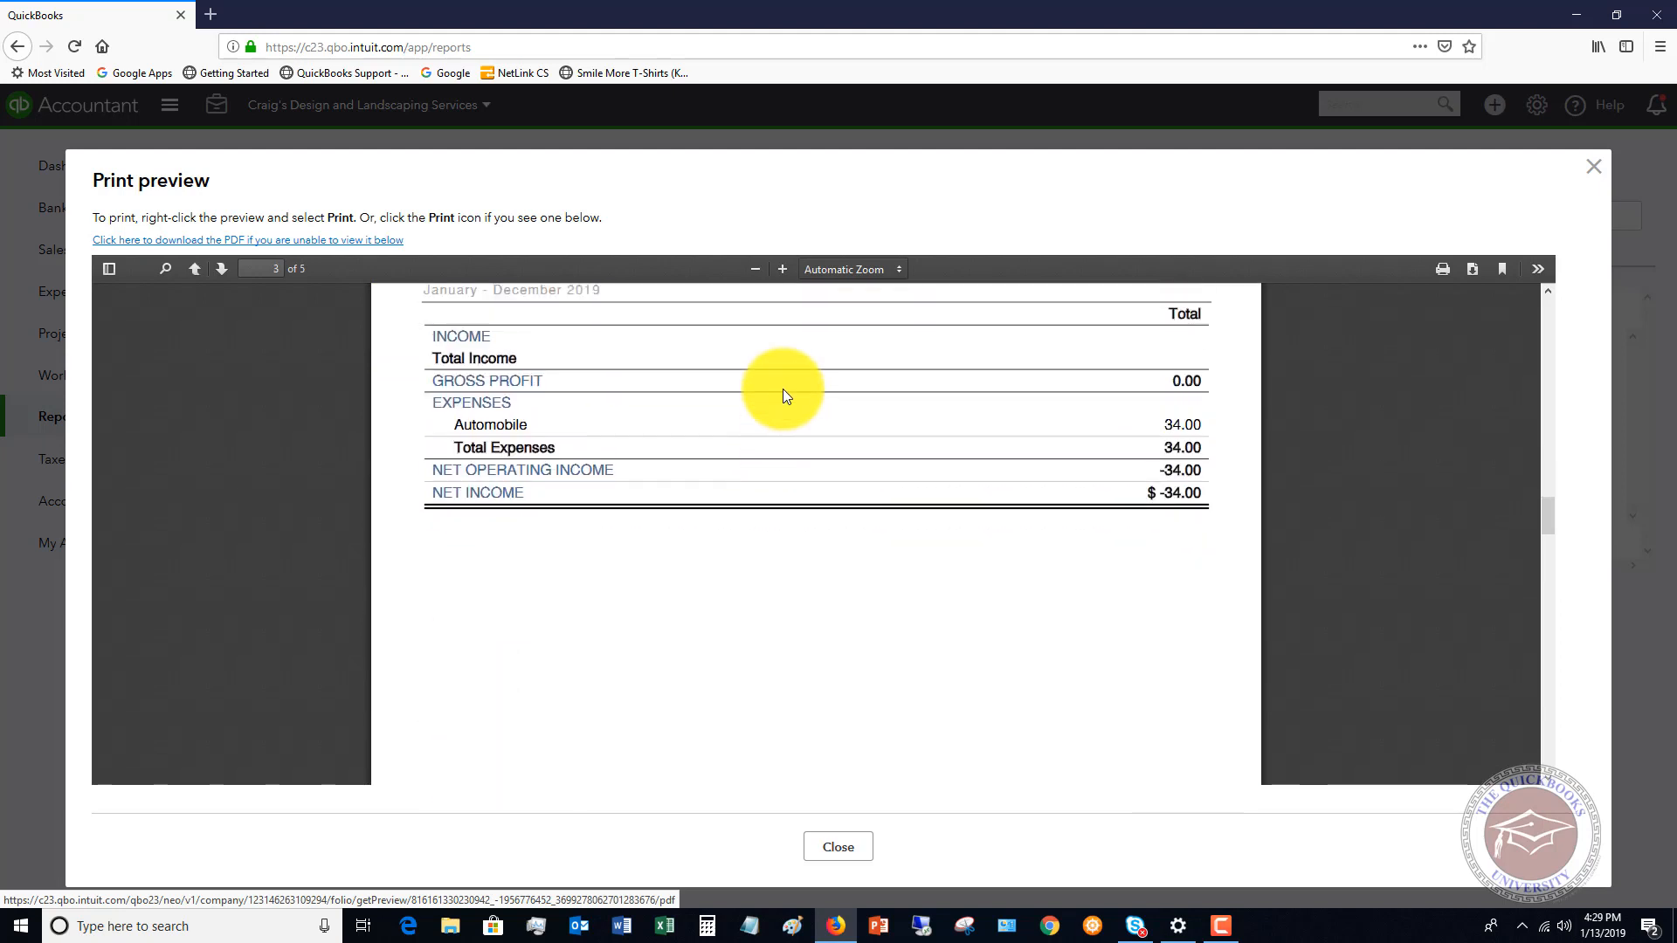
scroll(782, 390, "down", 12)
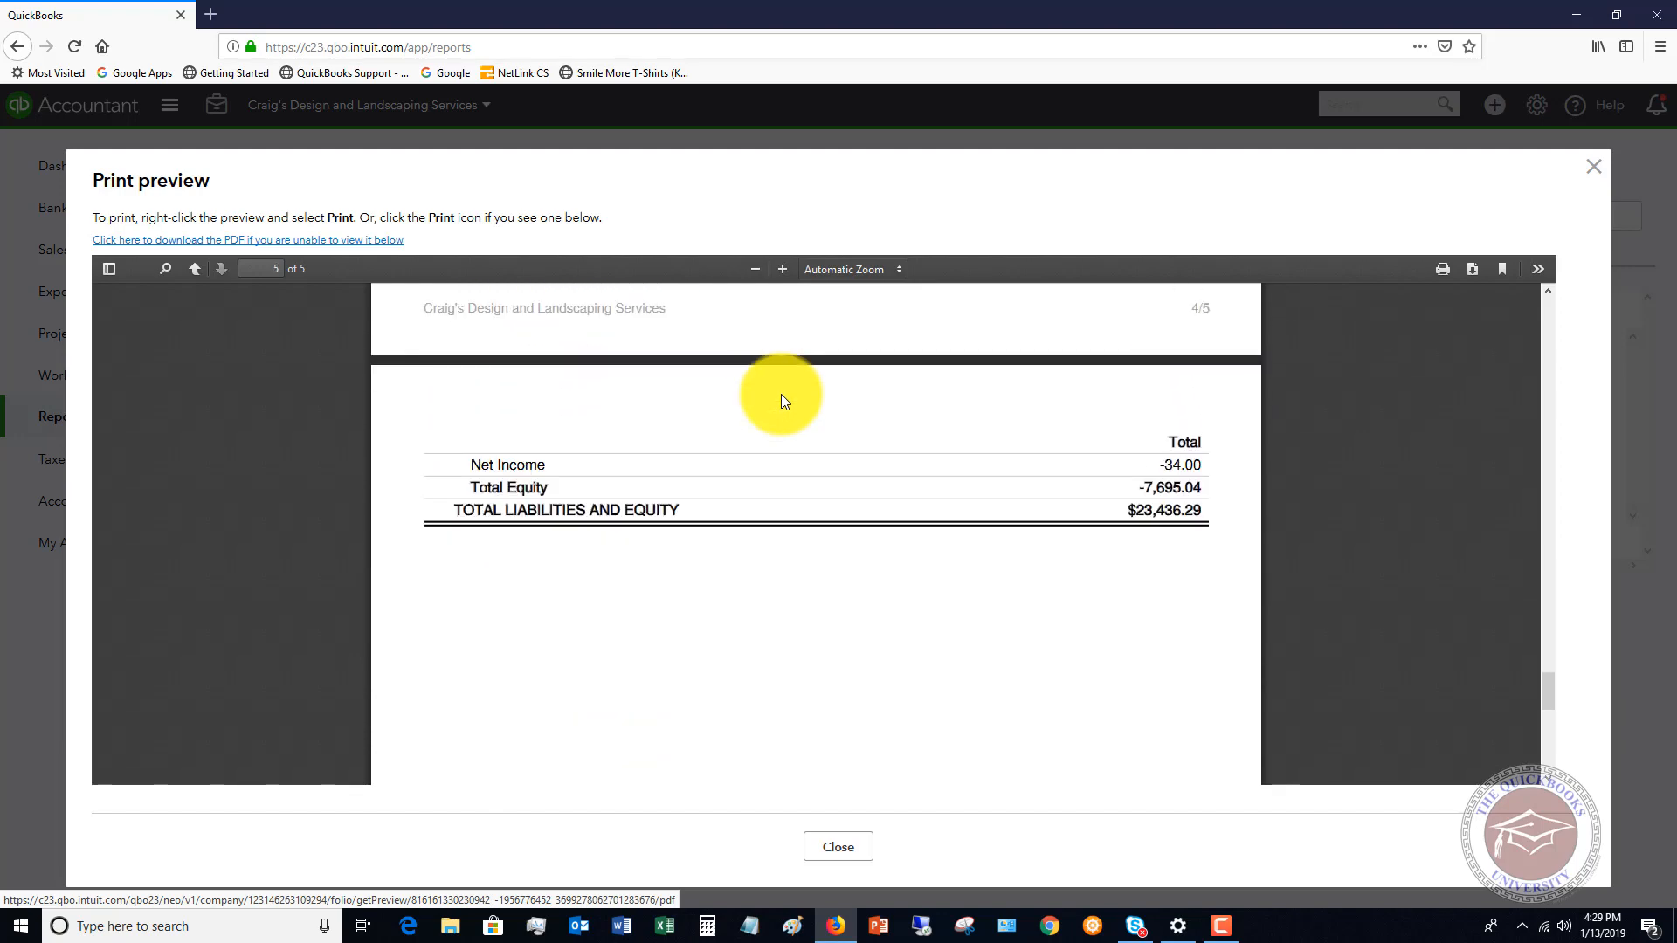
scroll(781, 395, "down", 5)
scroll(779, 395, "up", 15)
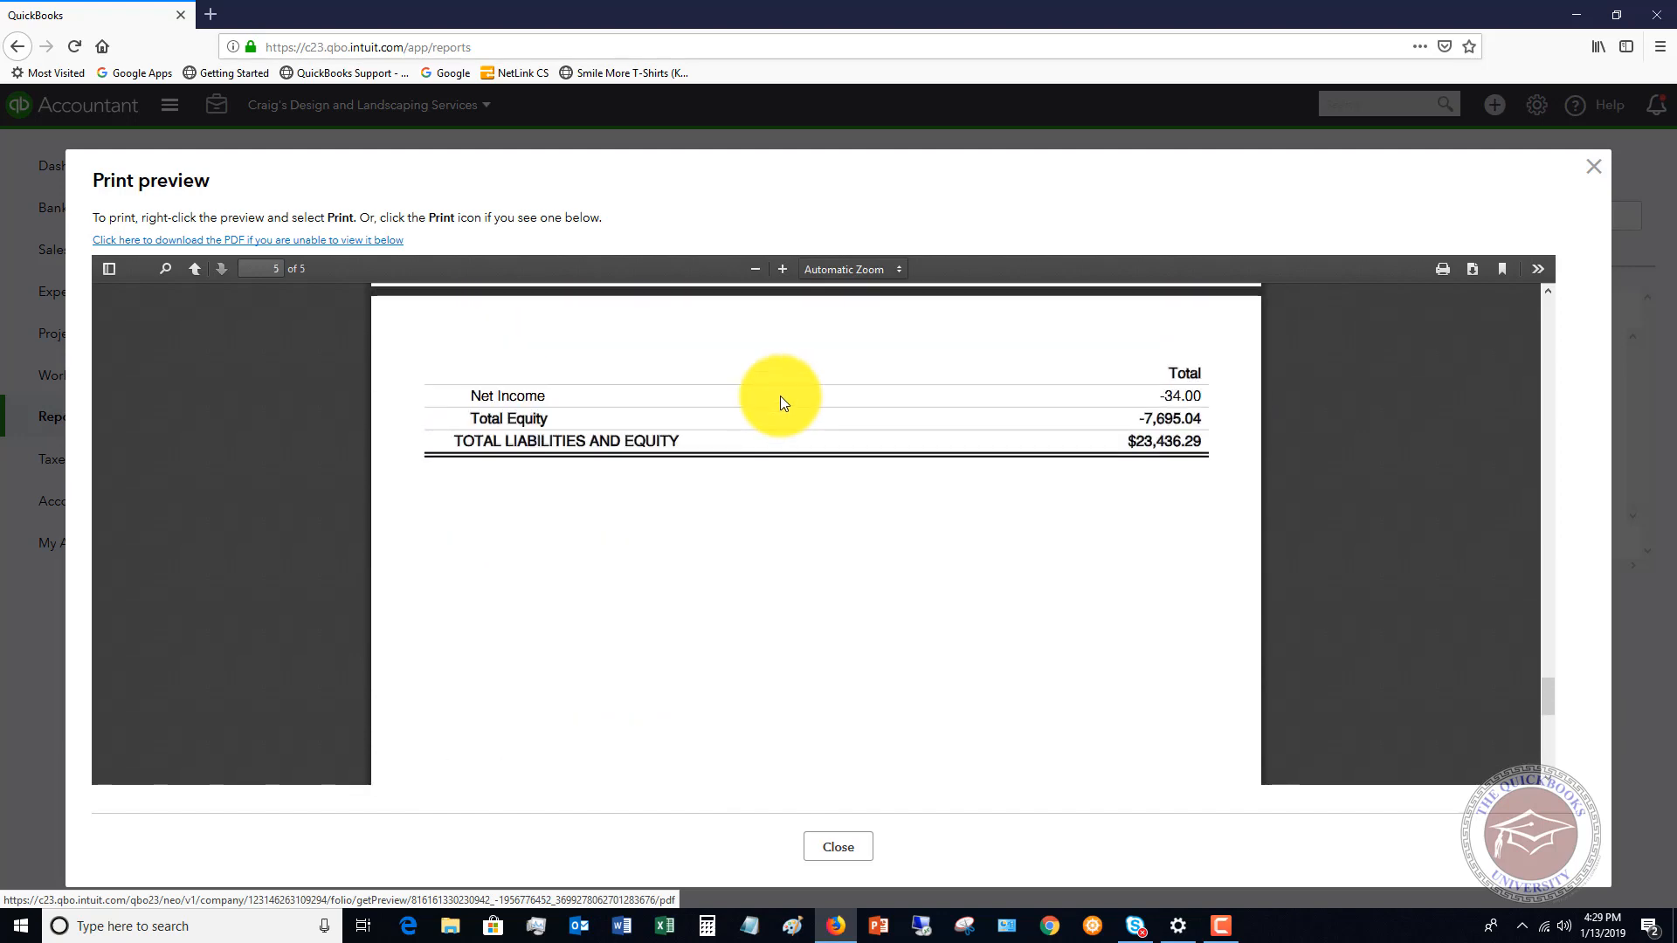
left_click(1593, 167)
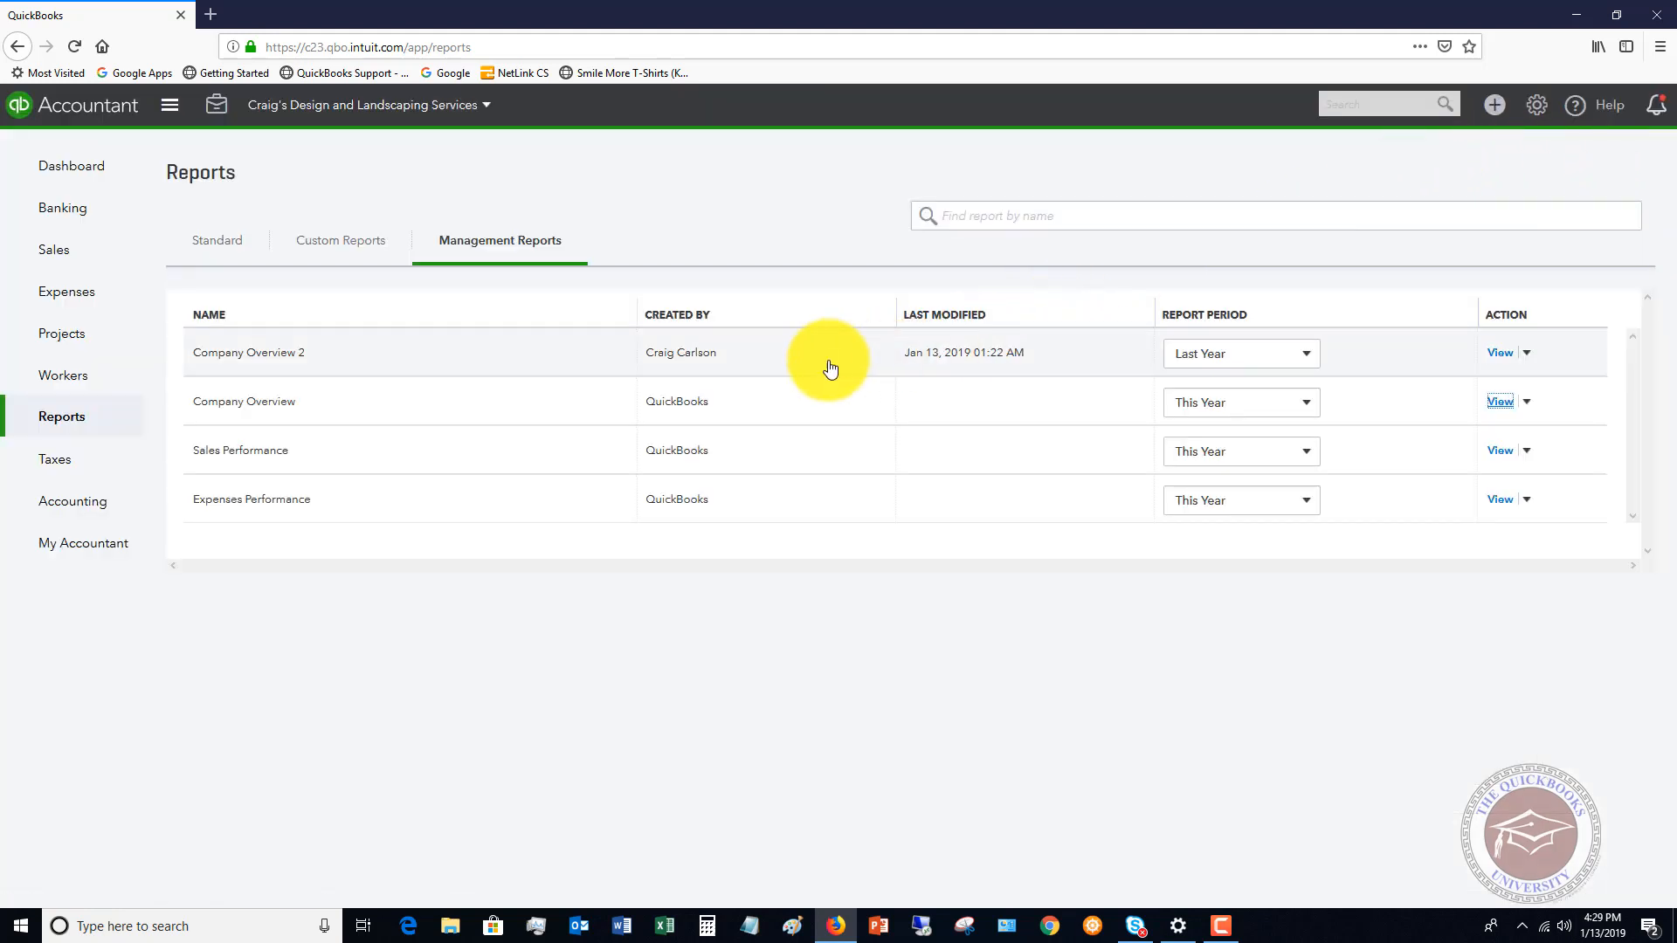
Open the Company Overview management report for editing and set its report period to Last Year
left_click(1527, 404)
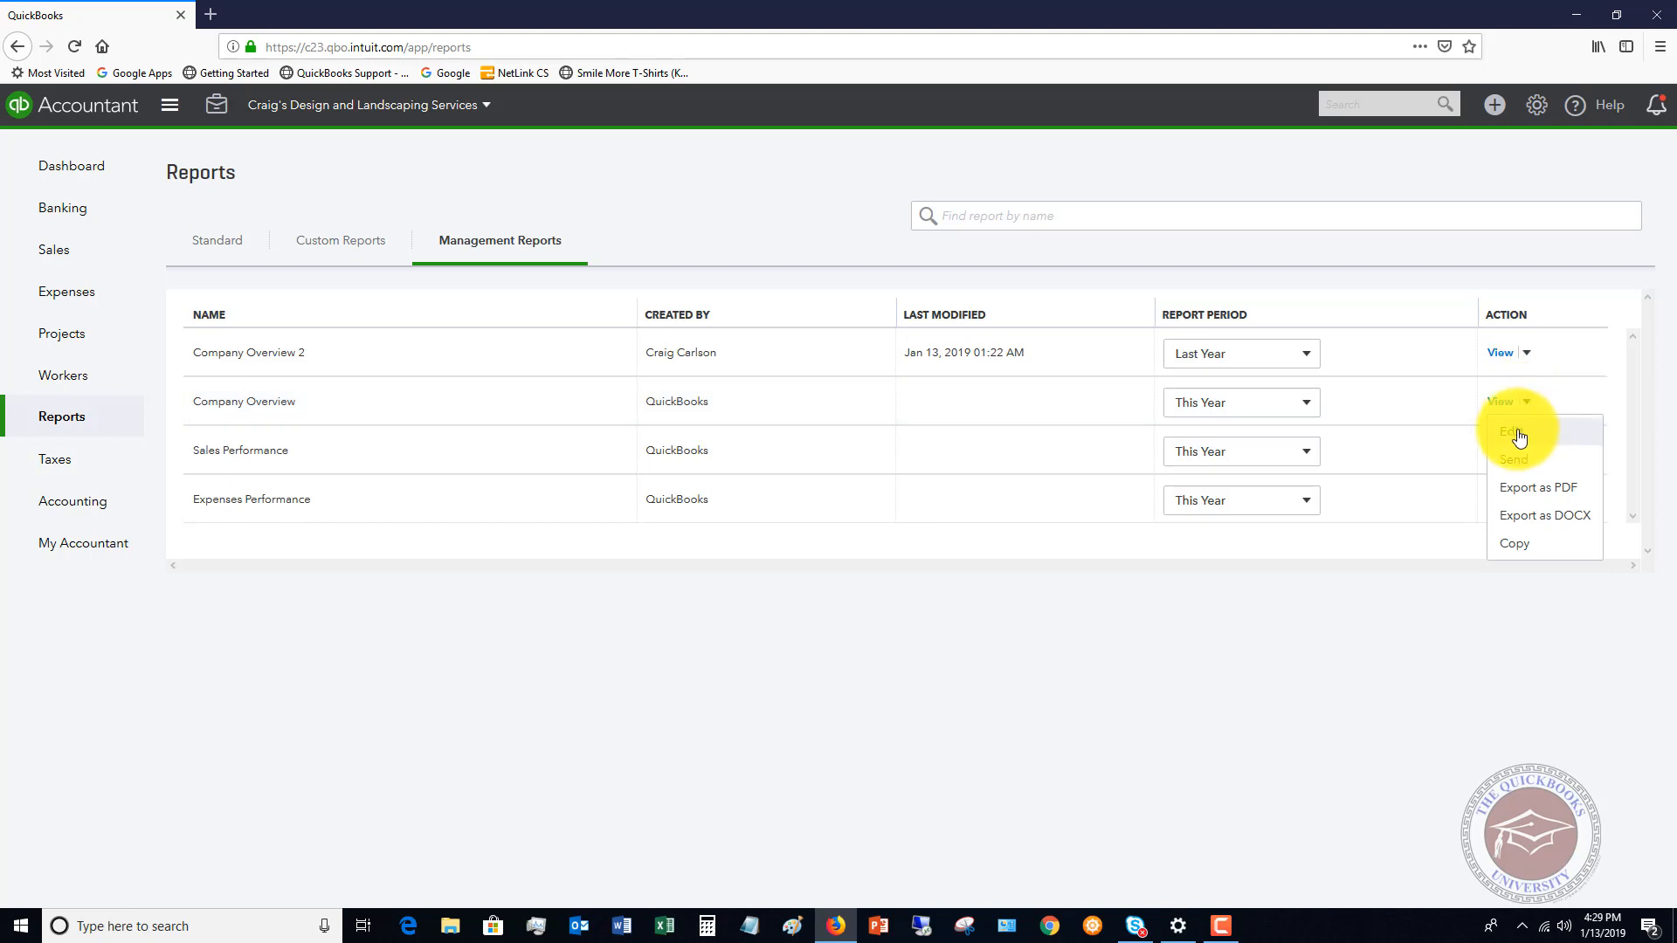
left_click(1511, 432)
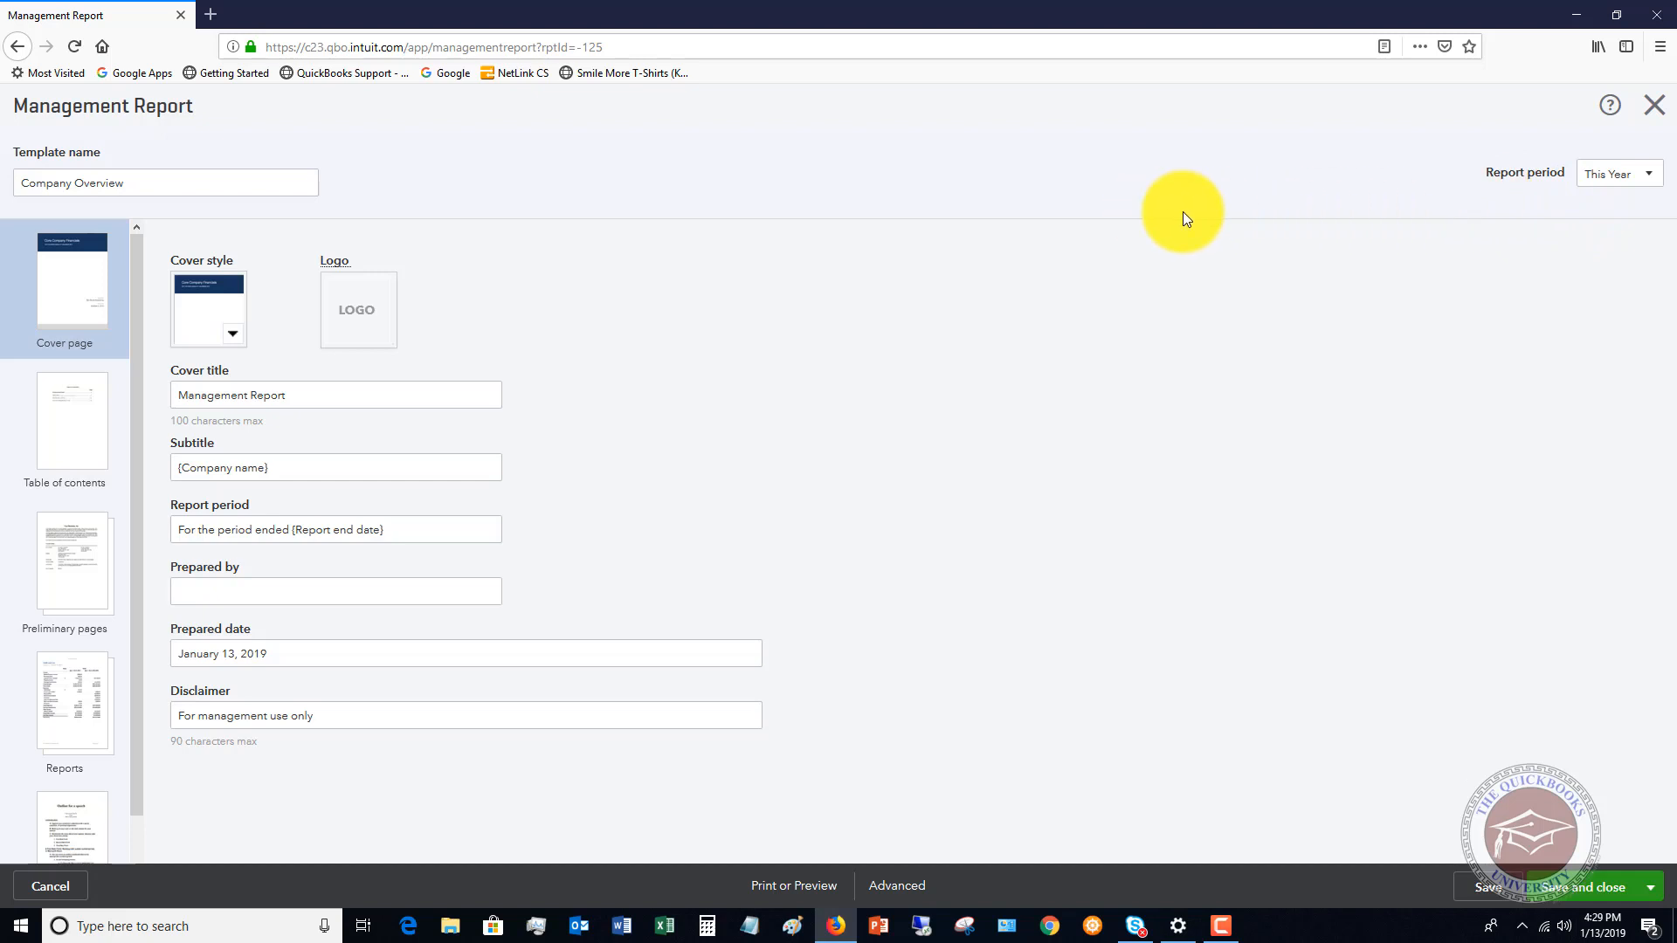
left_click(1647, 175)
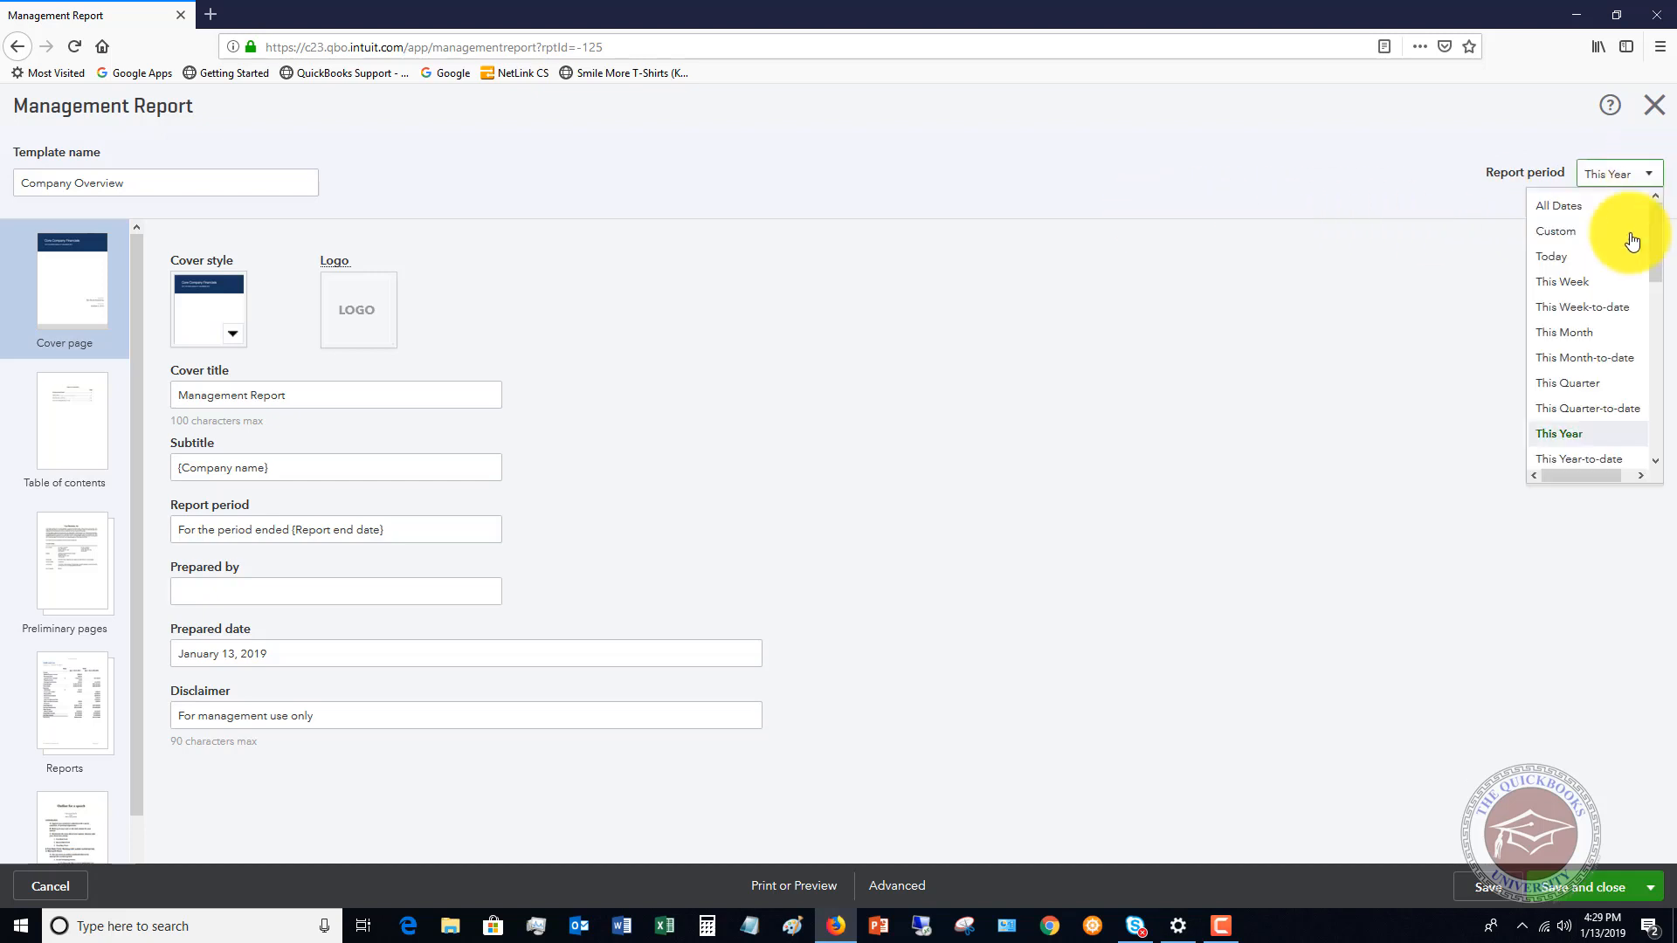
scroll(1616, 298, "down", 3)
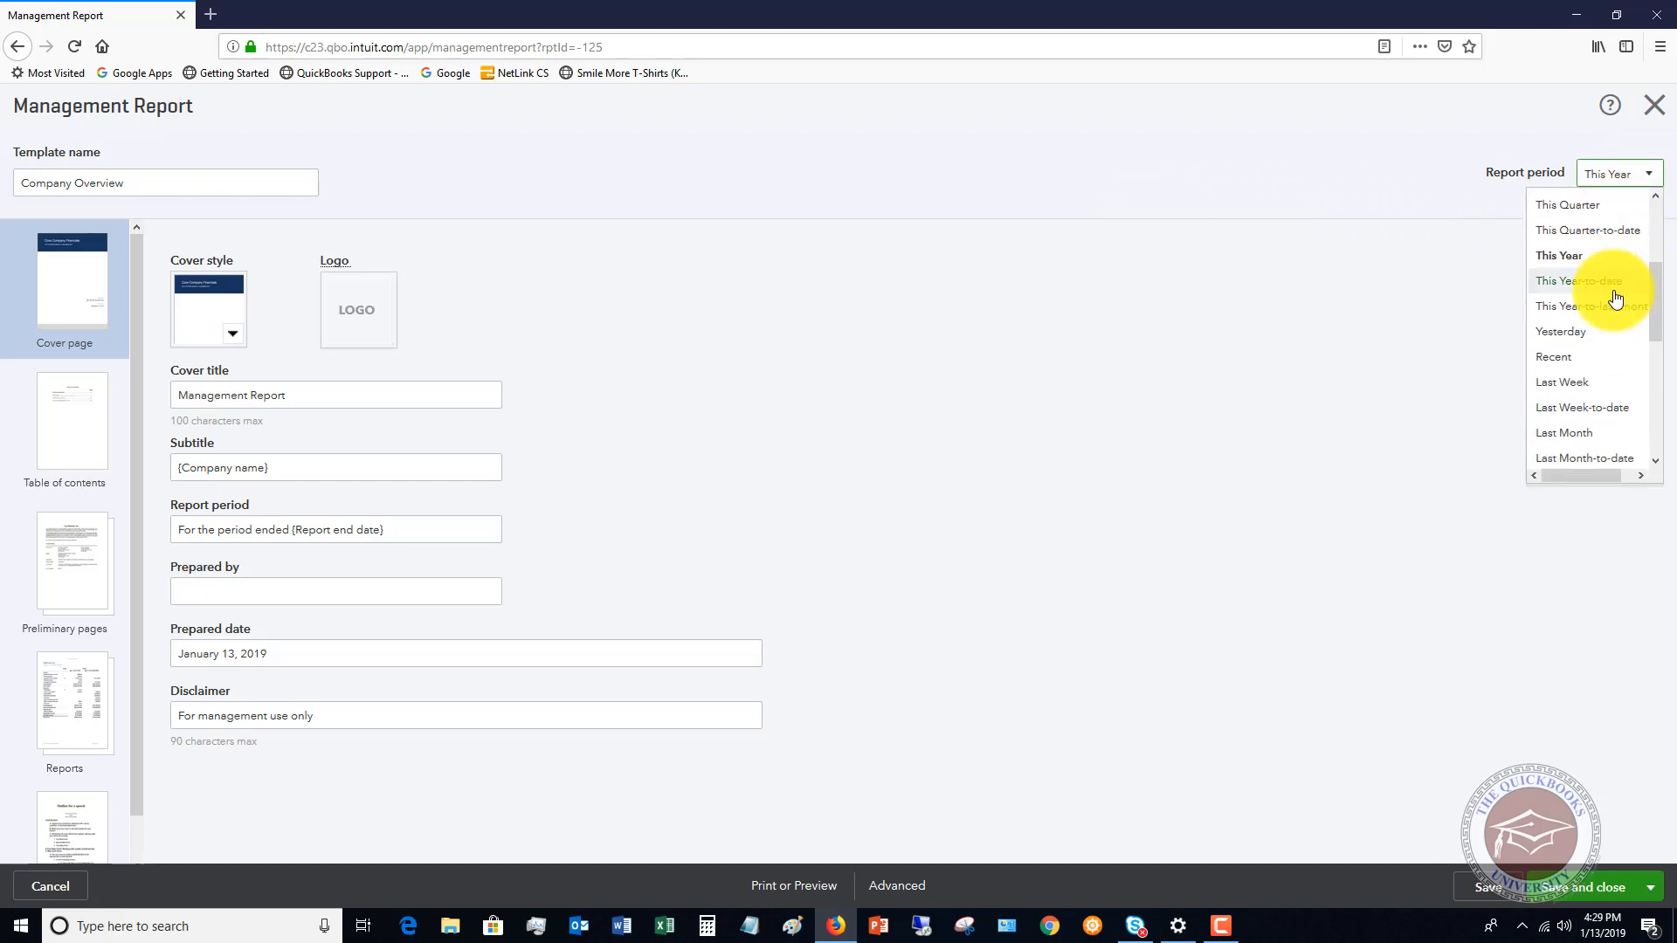
scroll(1599, 292, "down", 2)
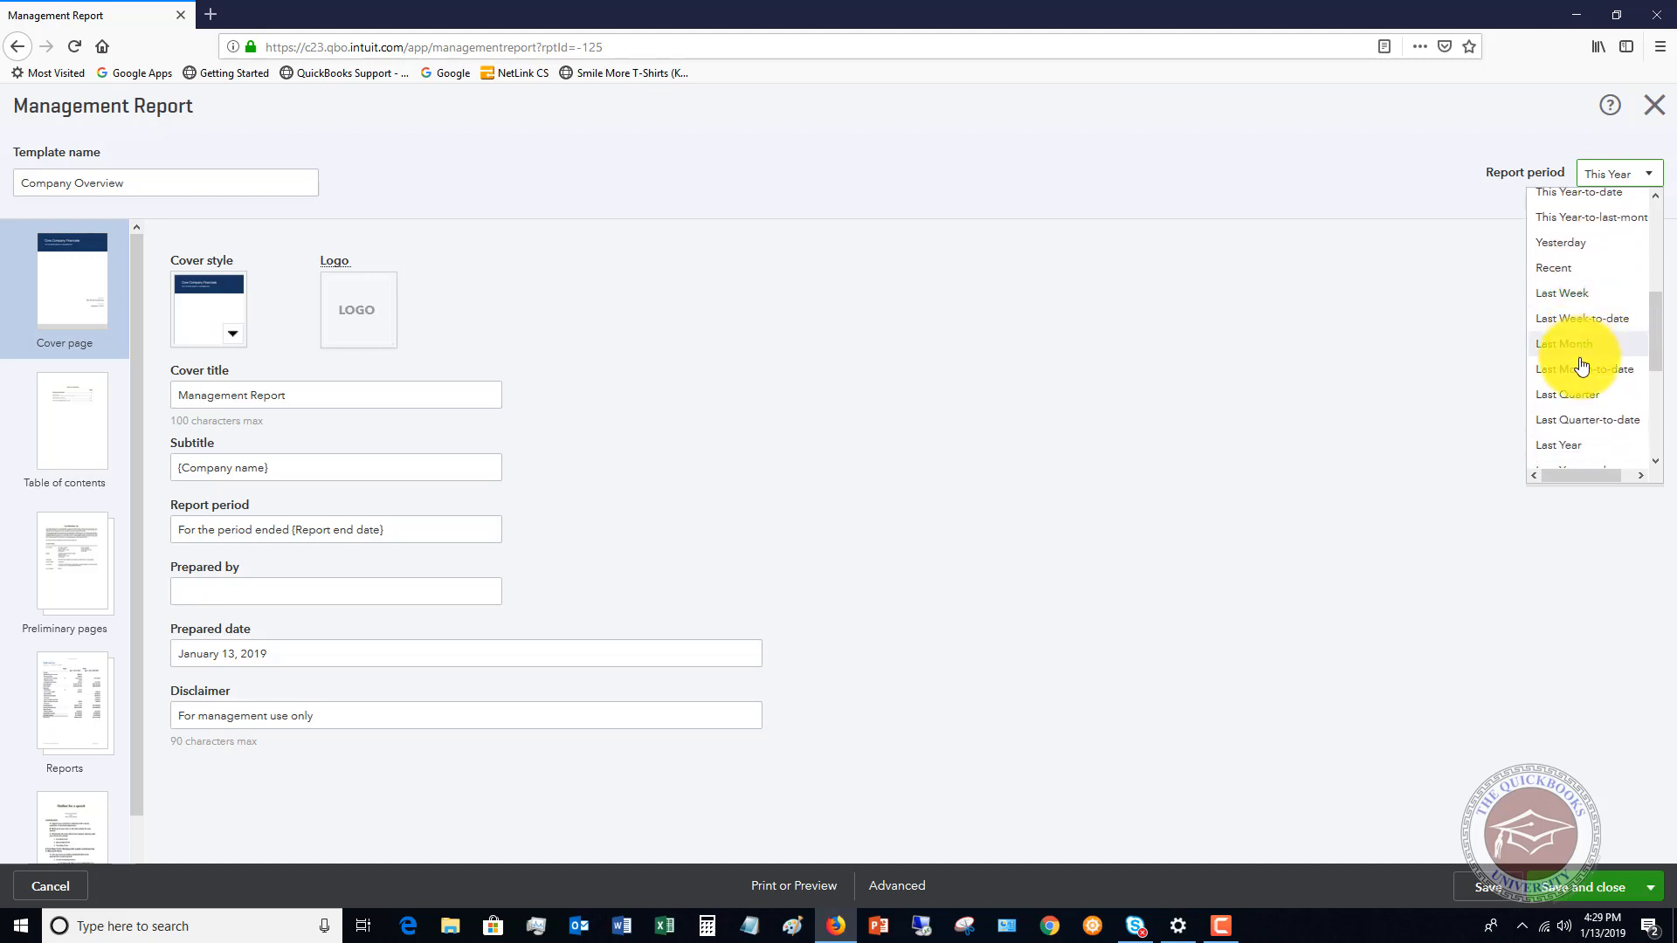
left_click(1565, 446)
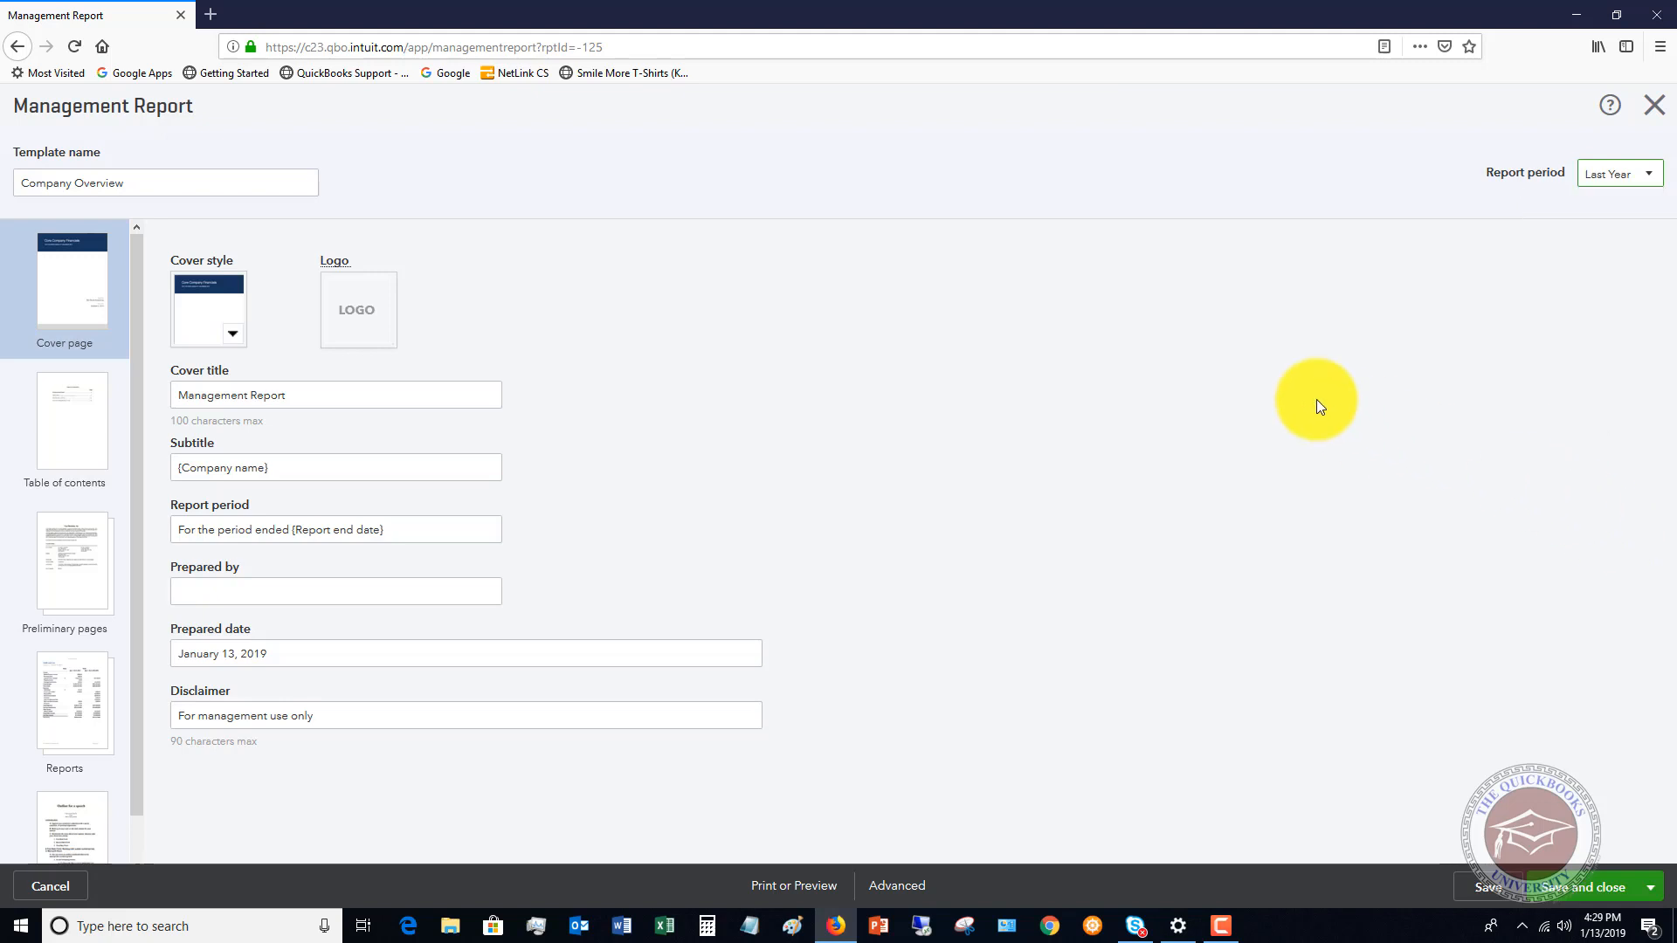
Choose the cover style with a thin blue bar and centred logo, and change the cover title to "Last Year Management Report"
left_click(234, 341)
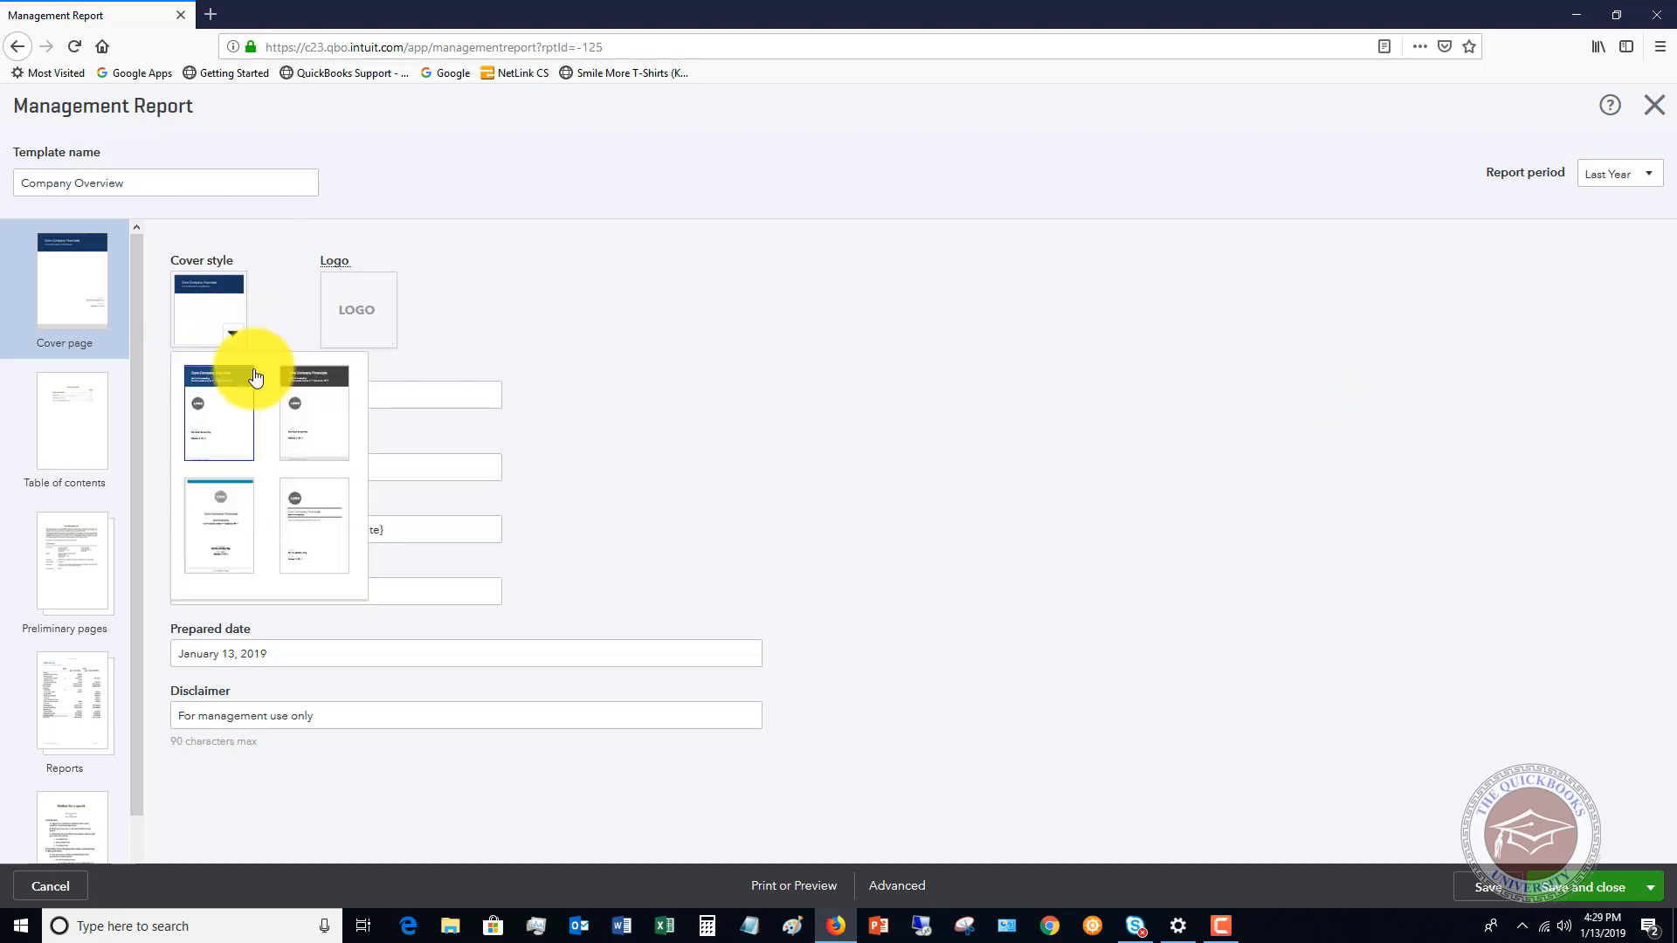
left_click(226, 524)
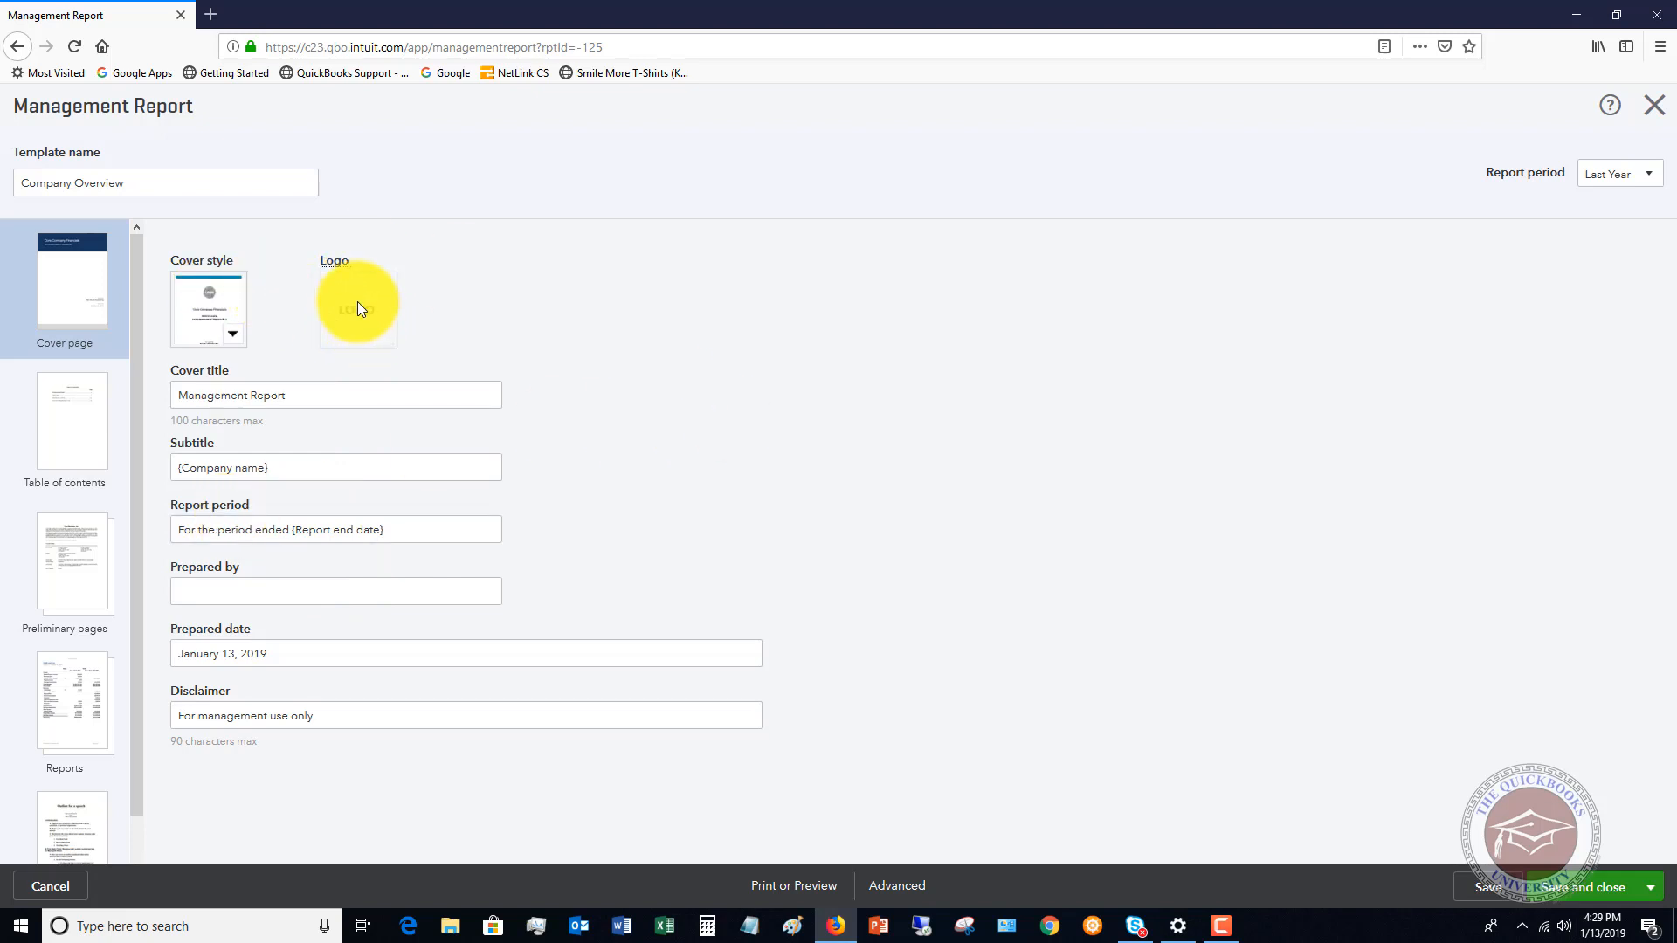
mouse_move(338, 262)
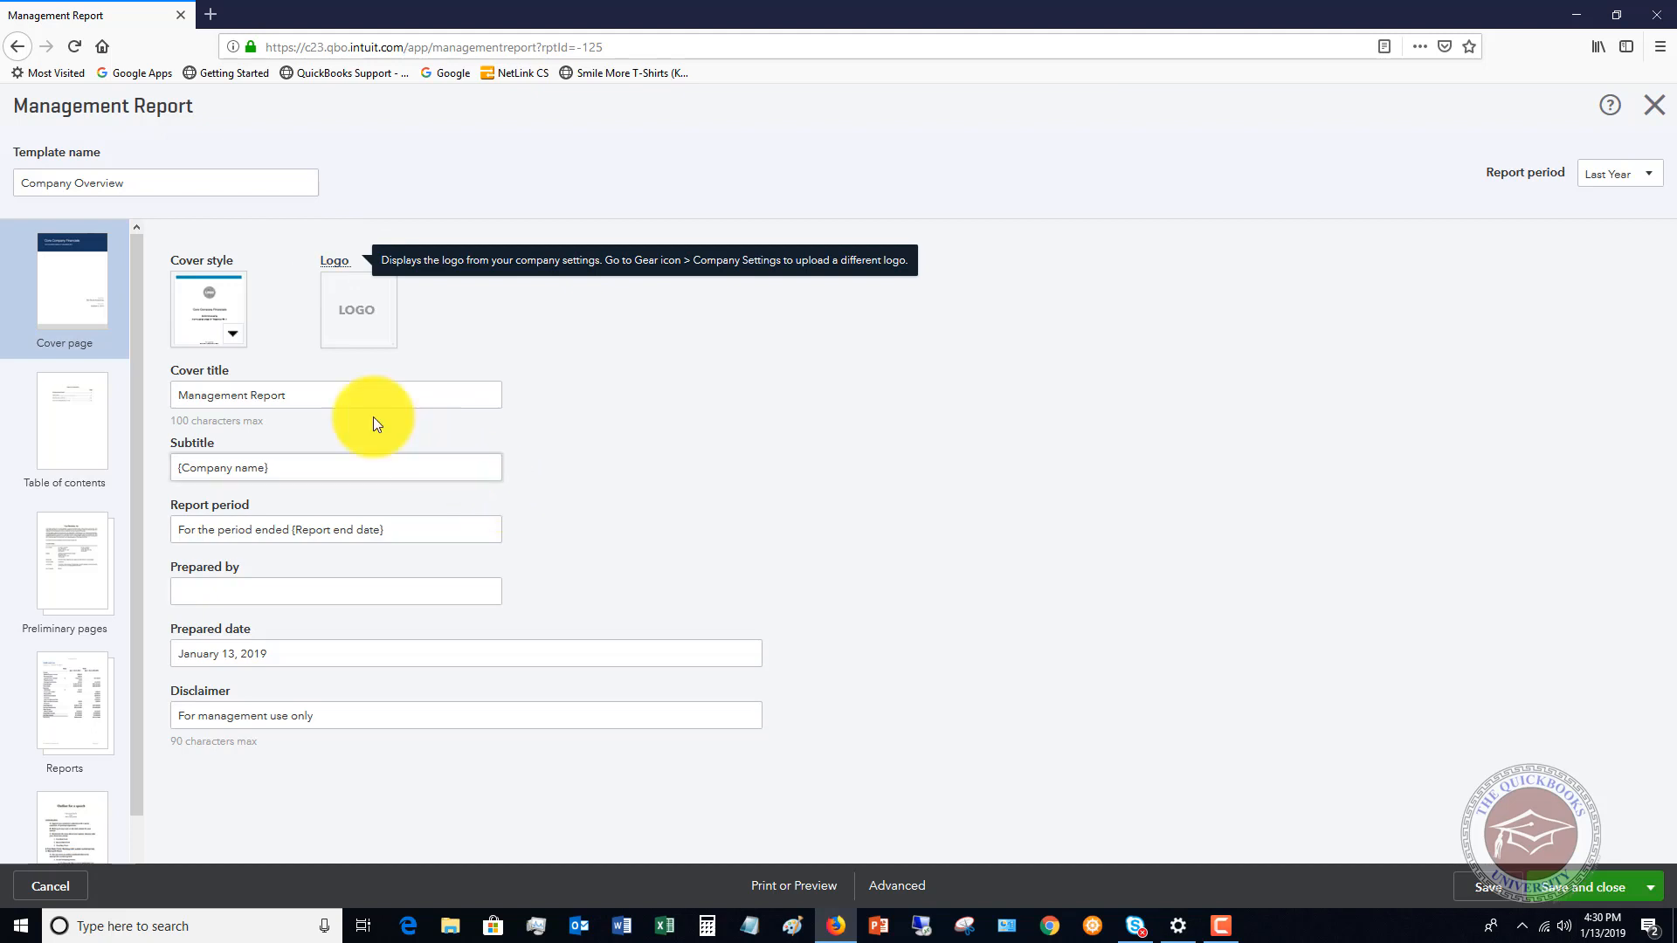
triple_click(346, 394)
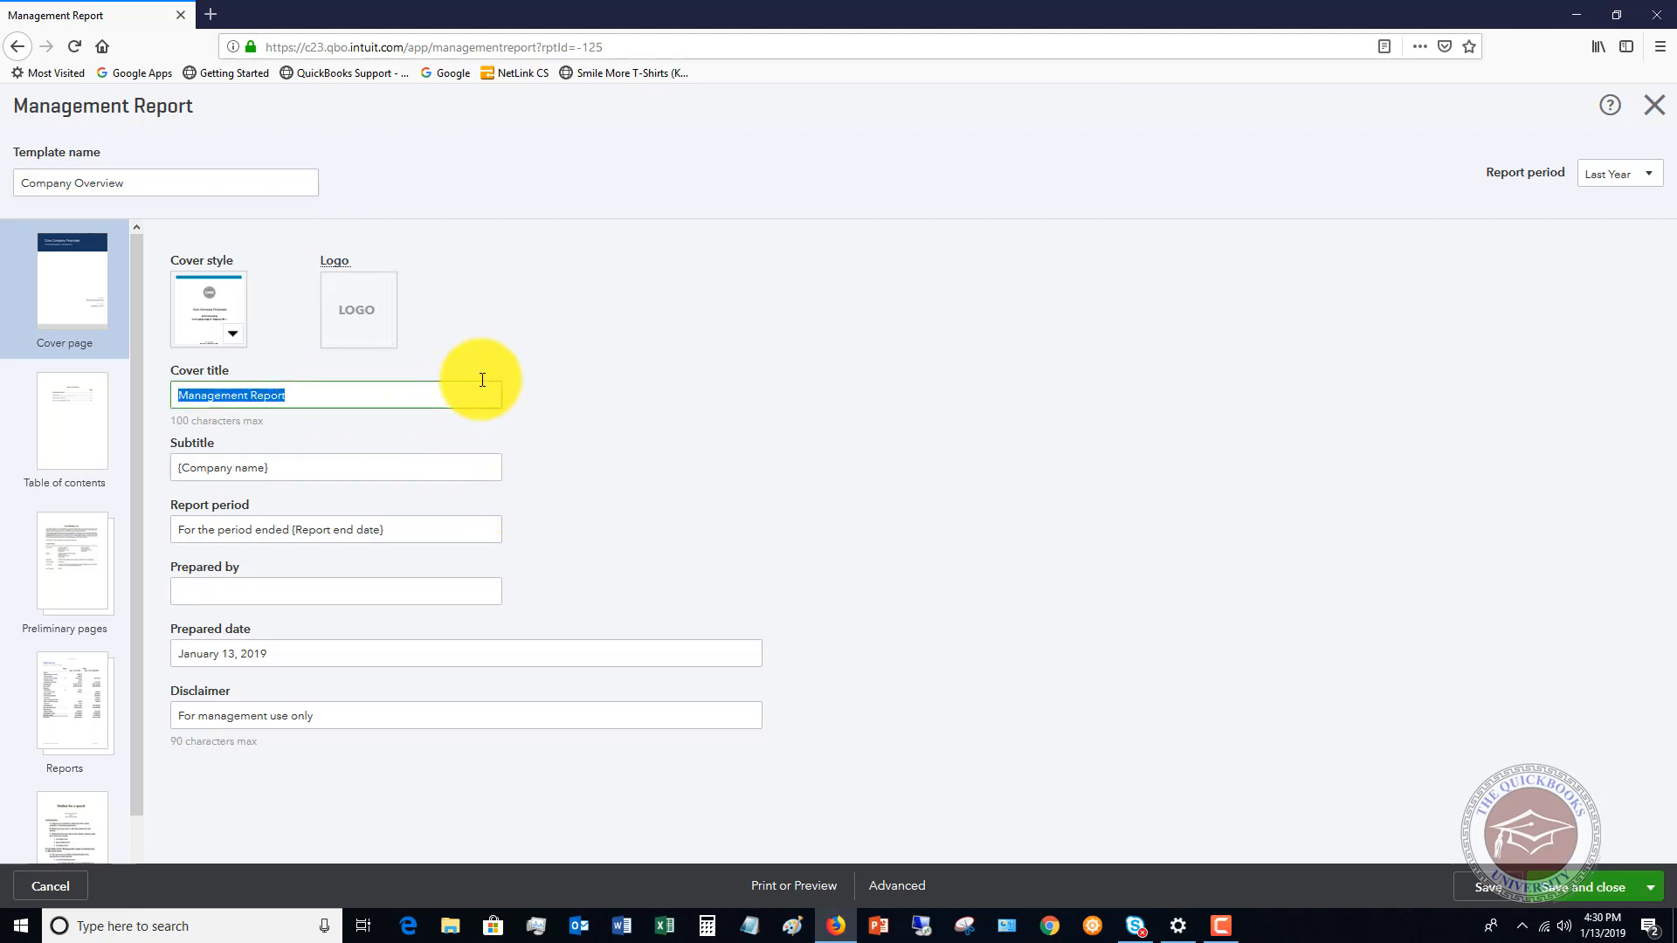
key("Home")
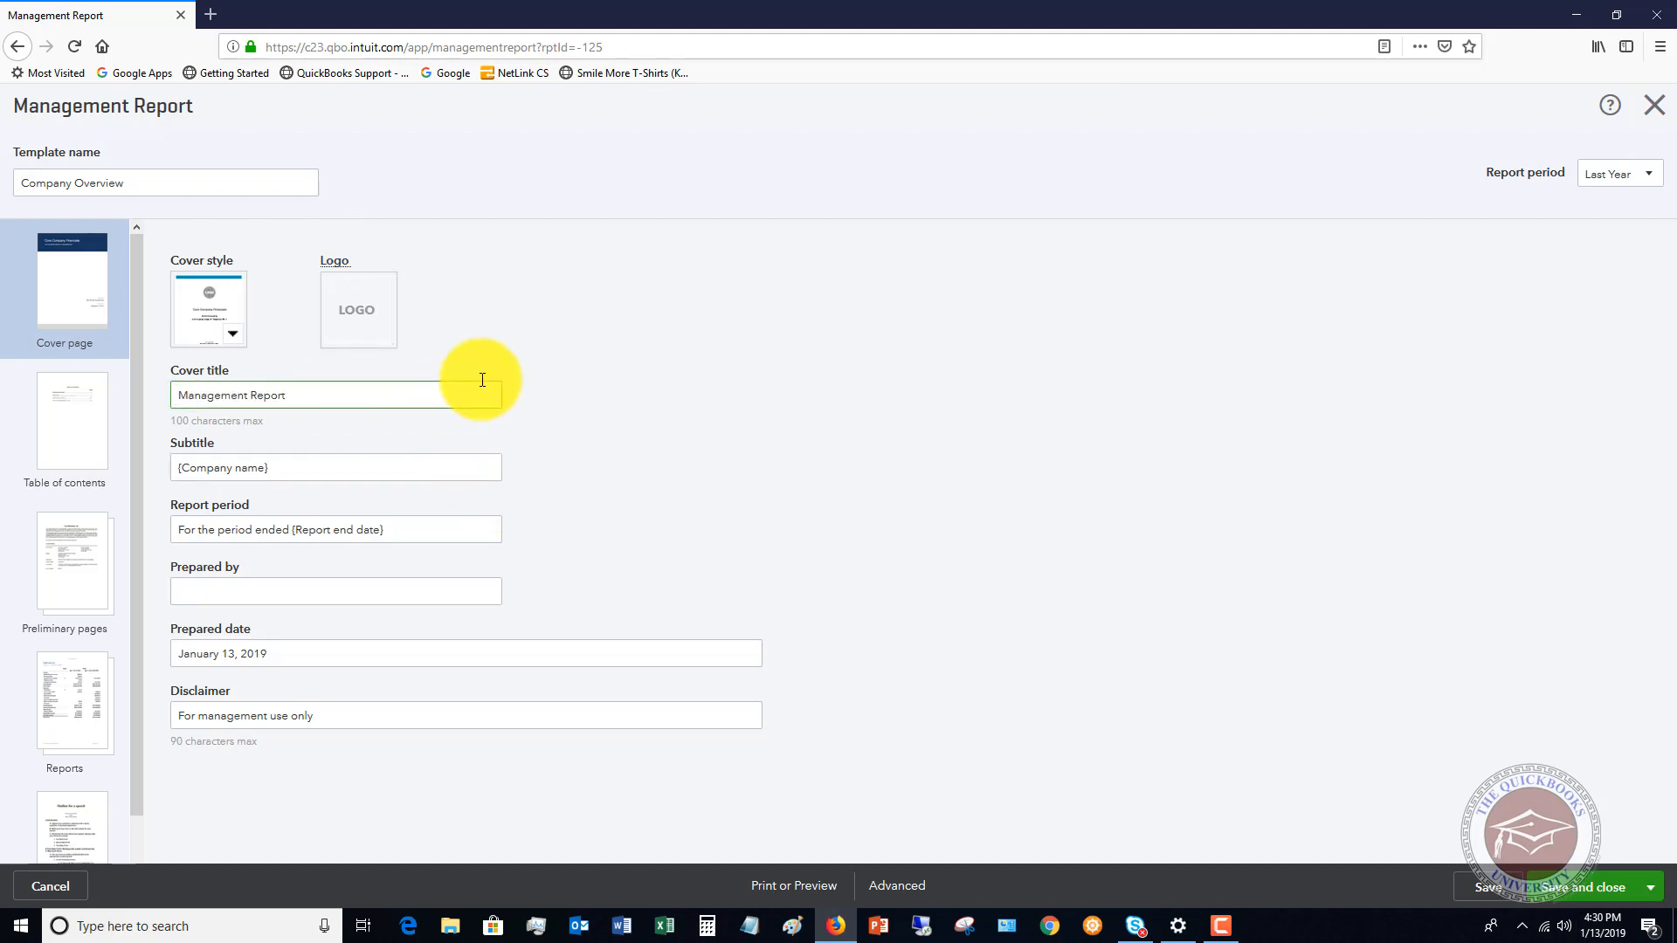
type("Last Year")
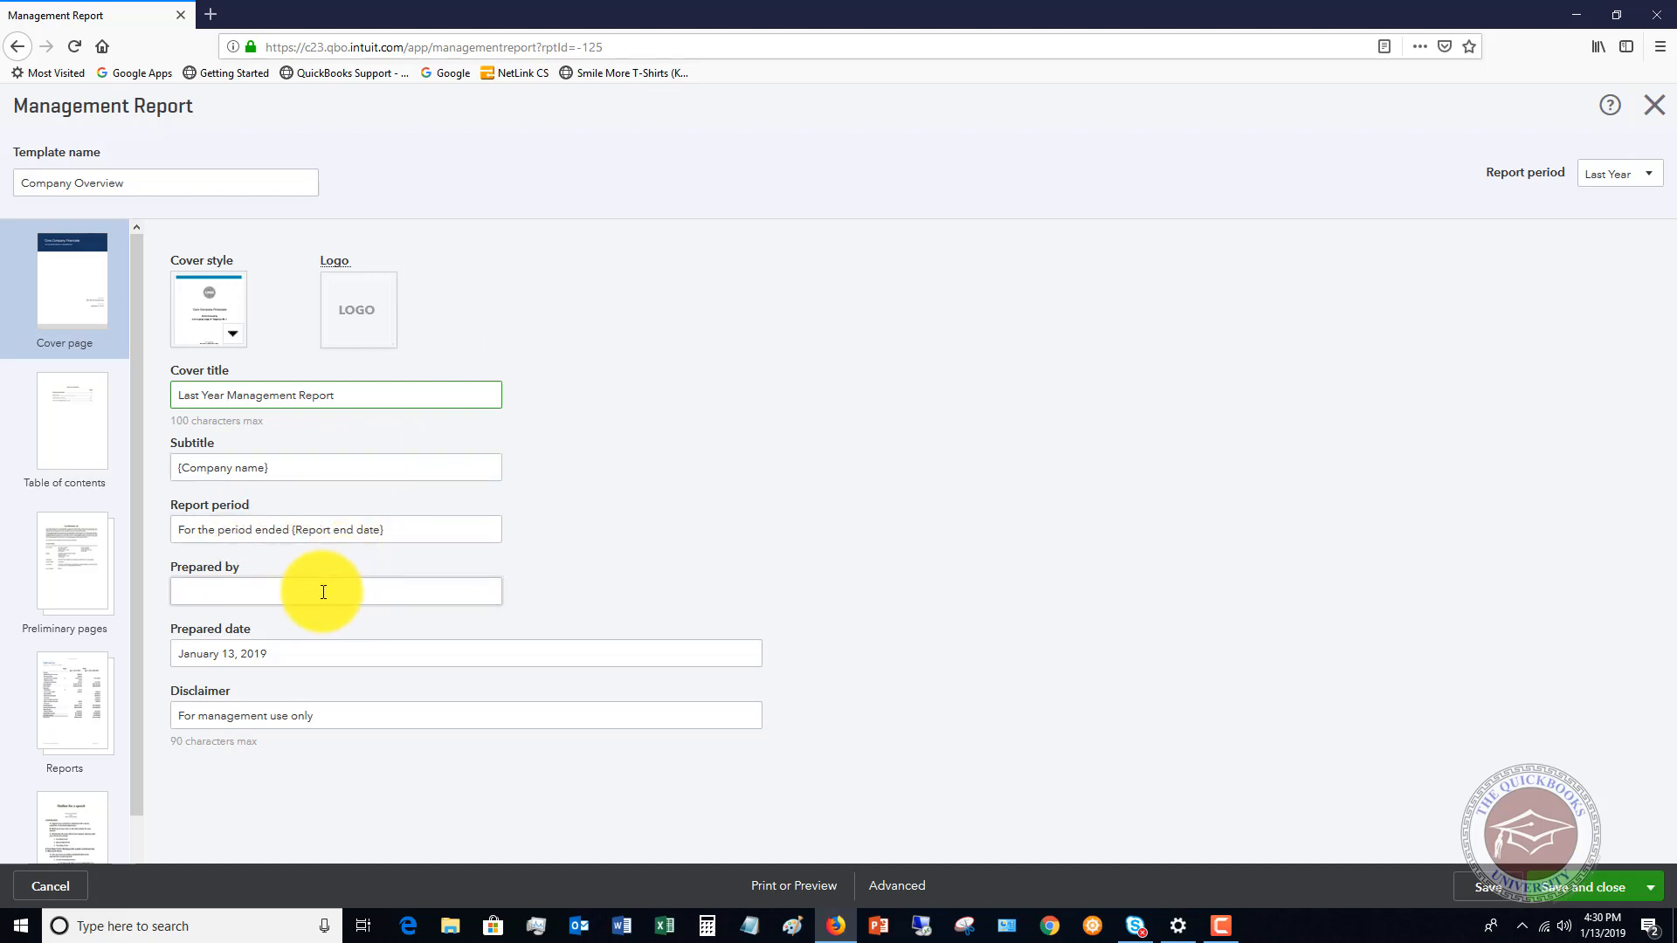
Examine the empty Prepared by field and the advanced field, header and footer settings, accepting them as they are
left_click(224, 593)
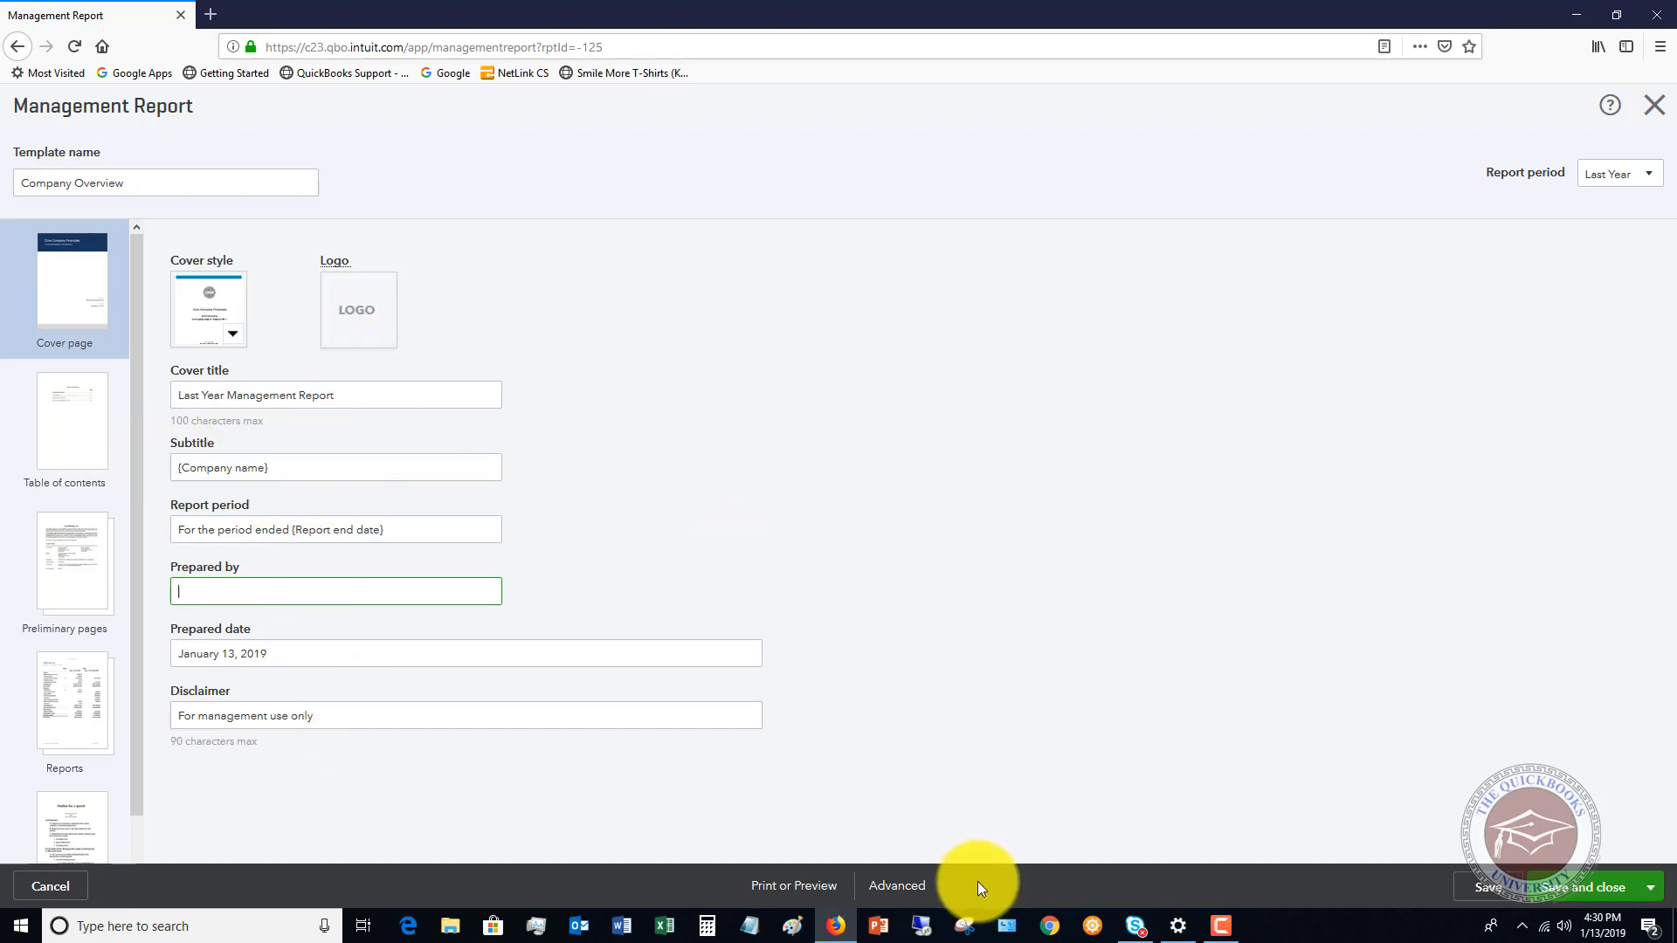
left_click(894, 886)
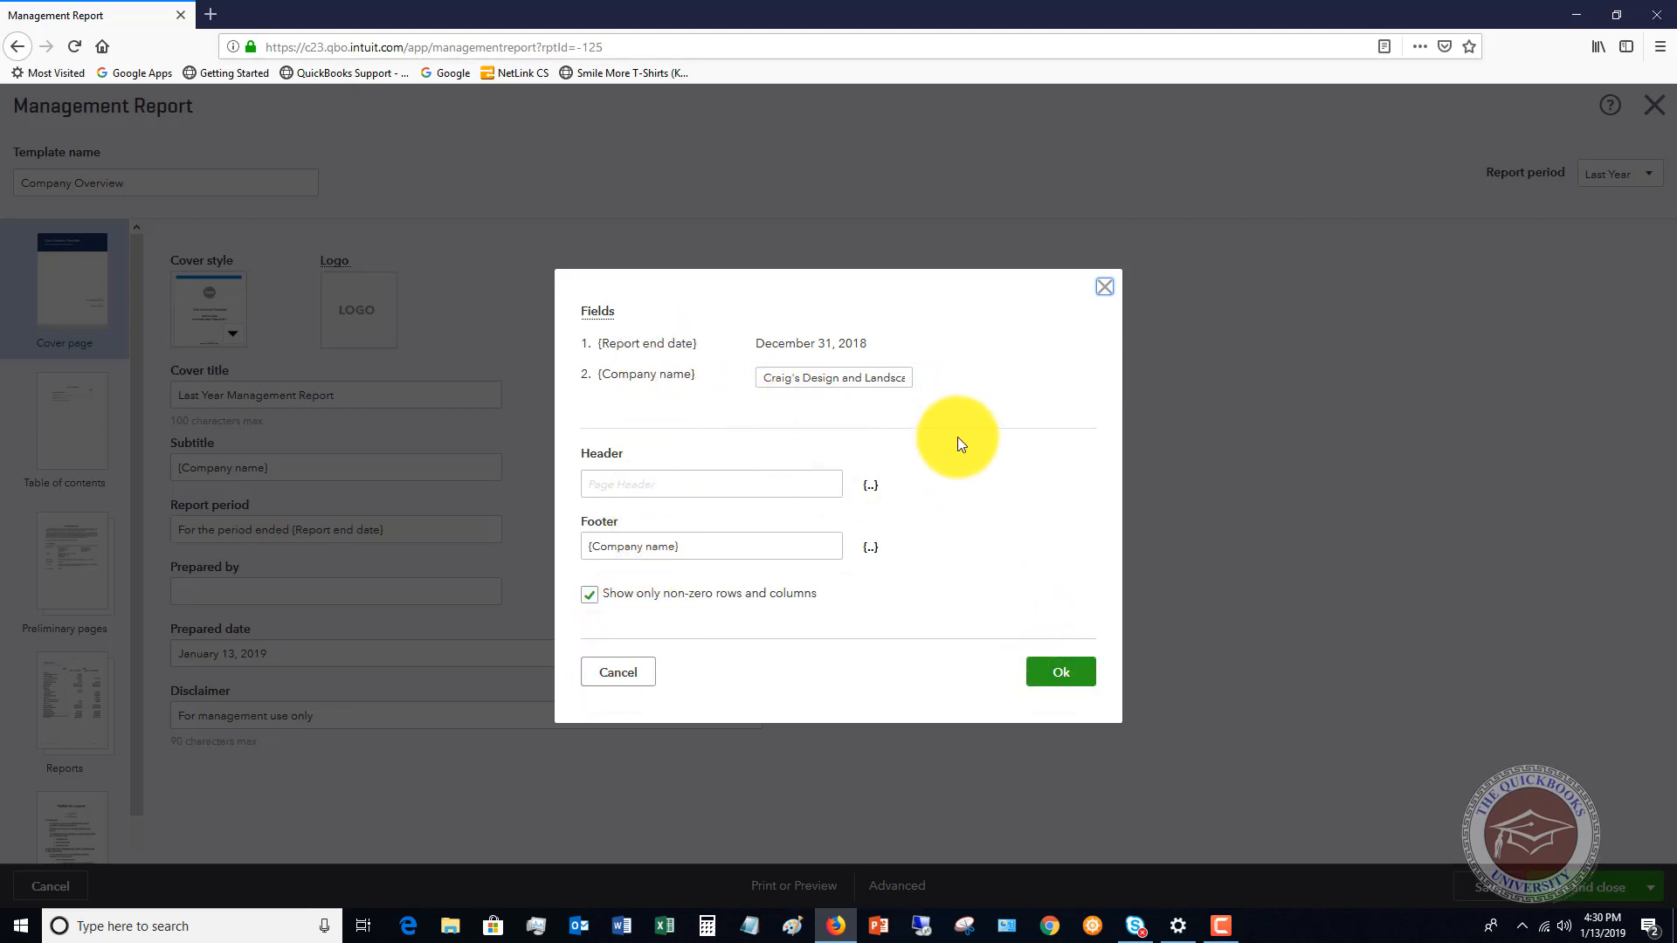
left_click(1059, 673)
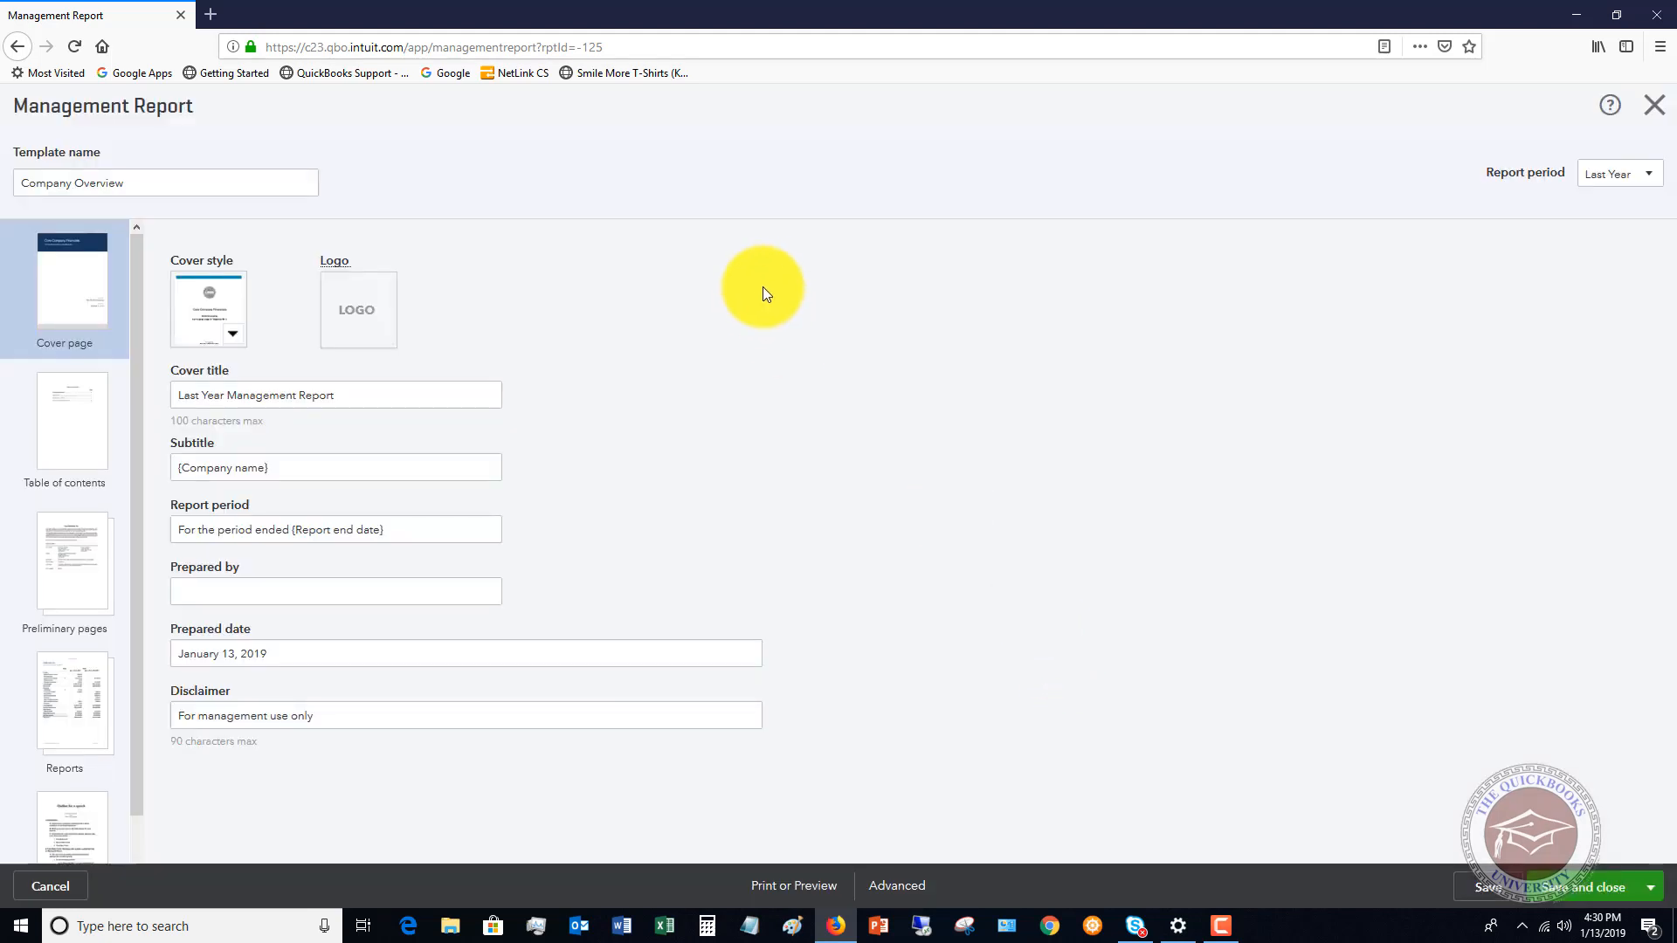
Rename the report template as "Company Overview 2018"
left_click(175, 181)
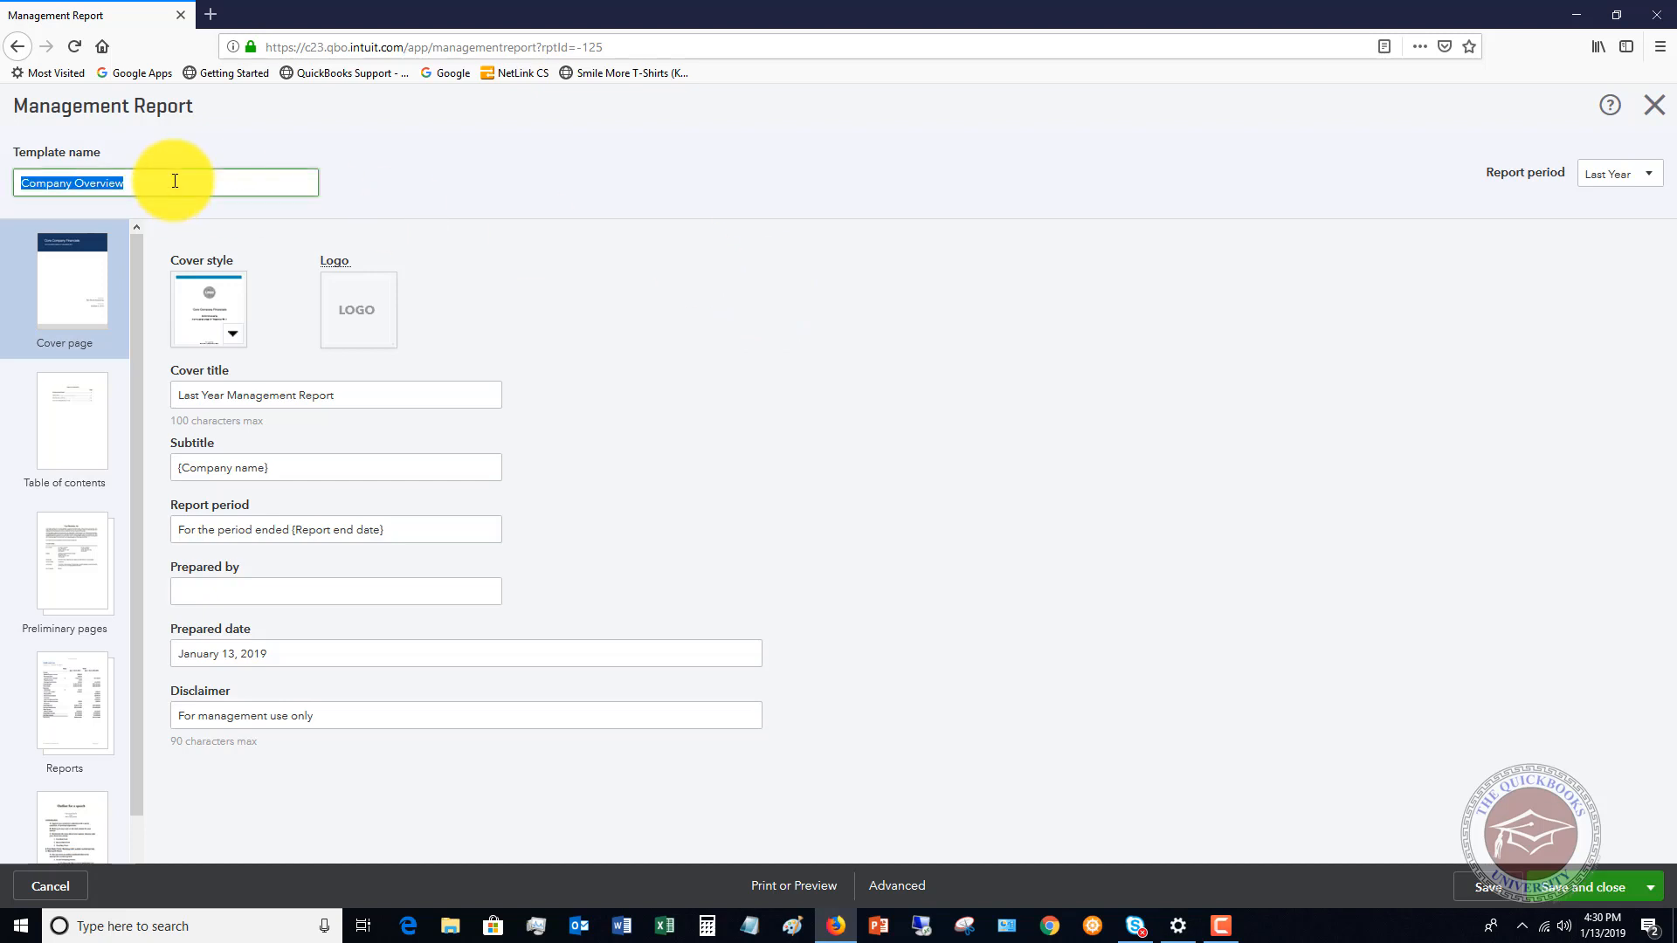
left_click(175, 181)
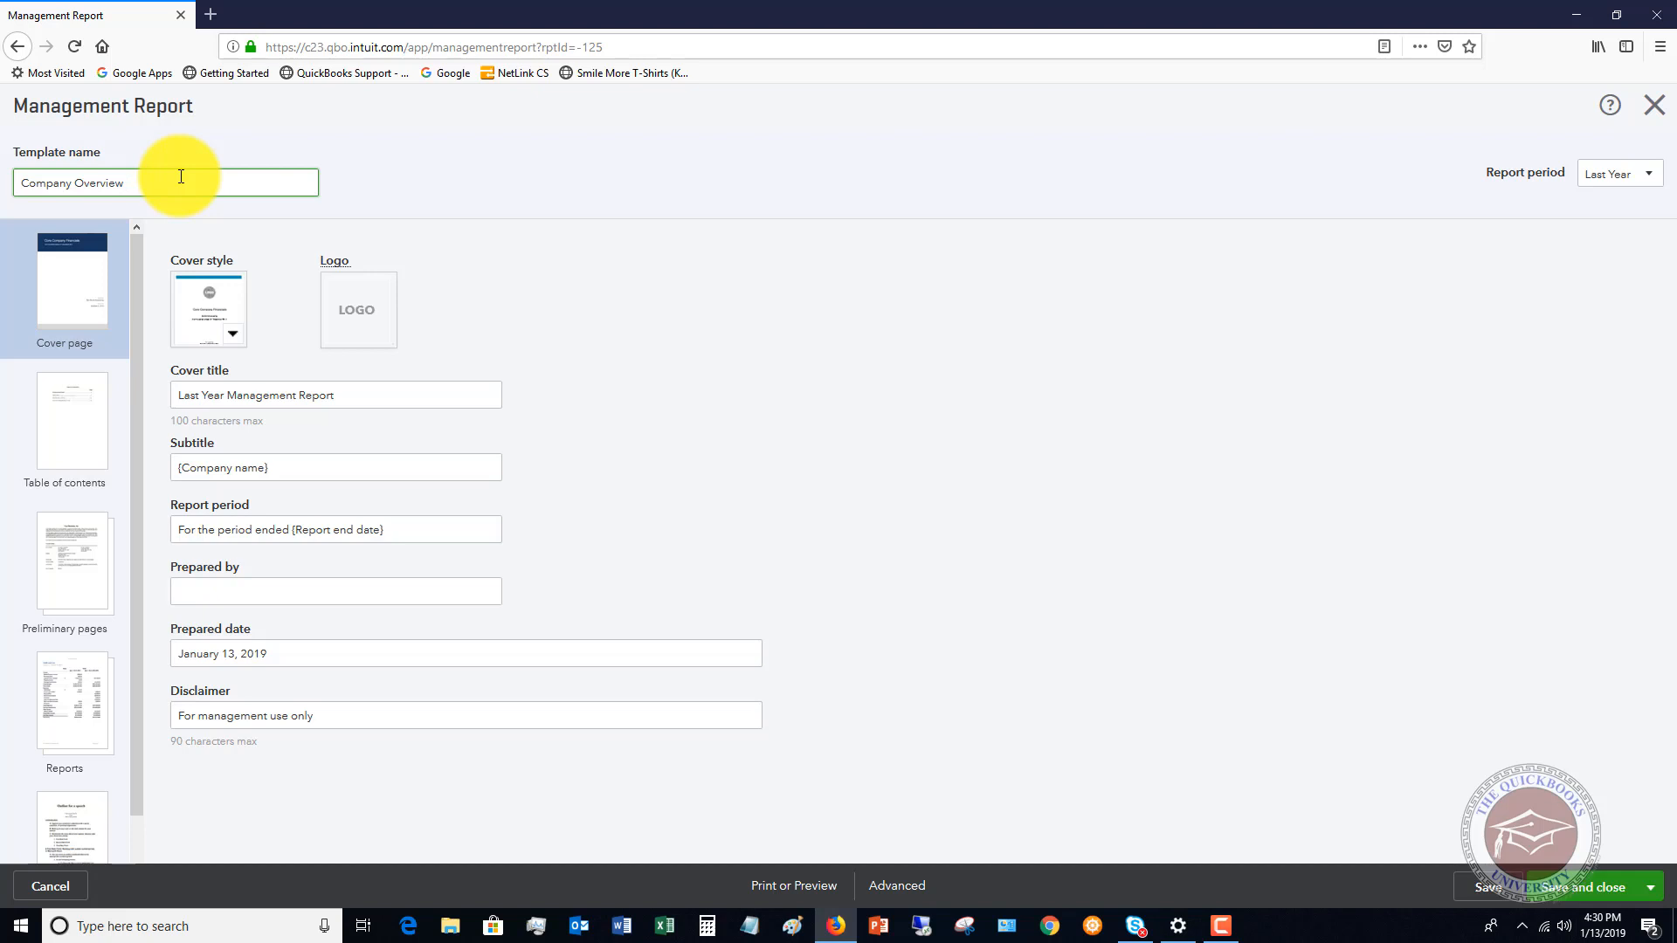
type("2018")
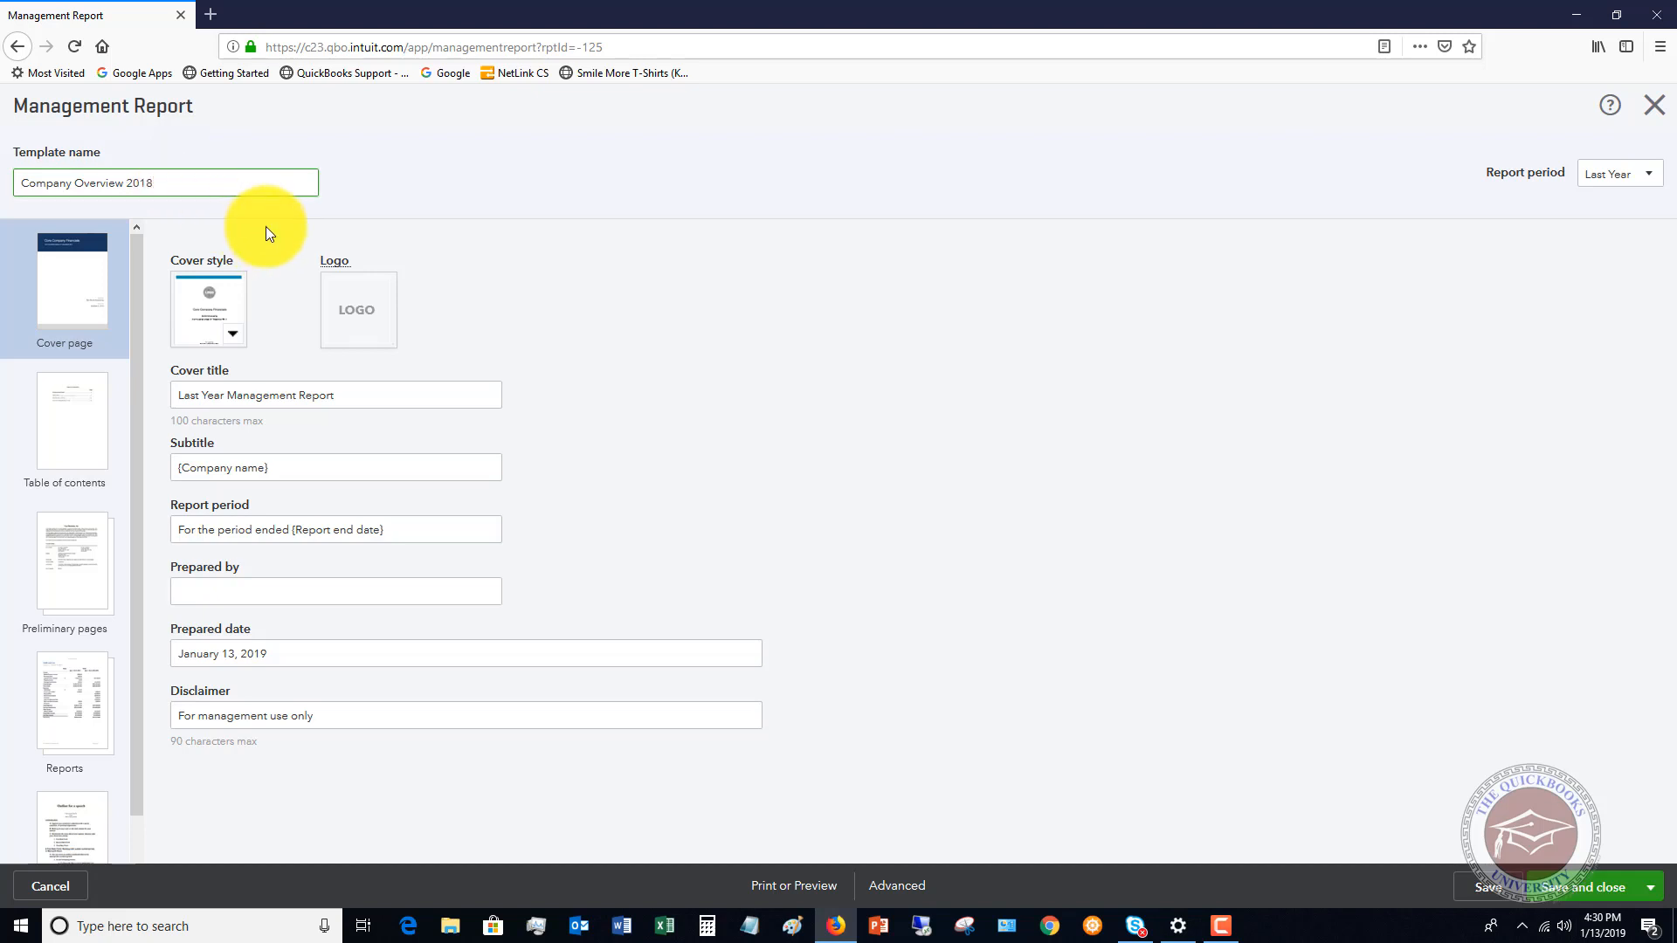
Review the option to include a table of contents and the preliminary page settings
left_click(67, 437)
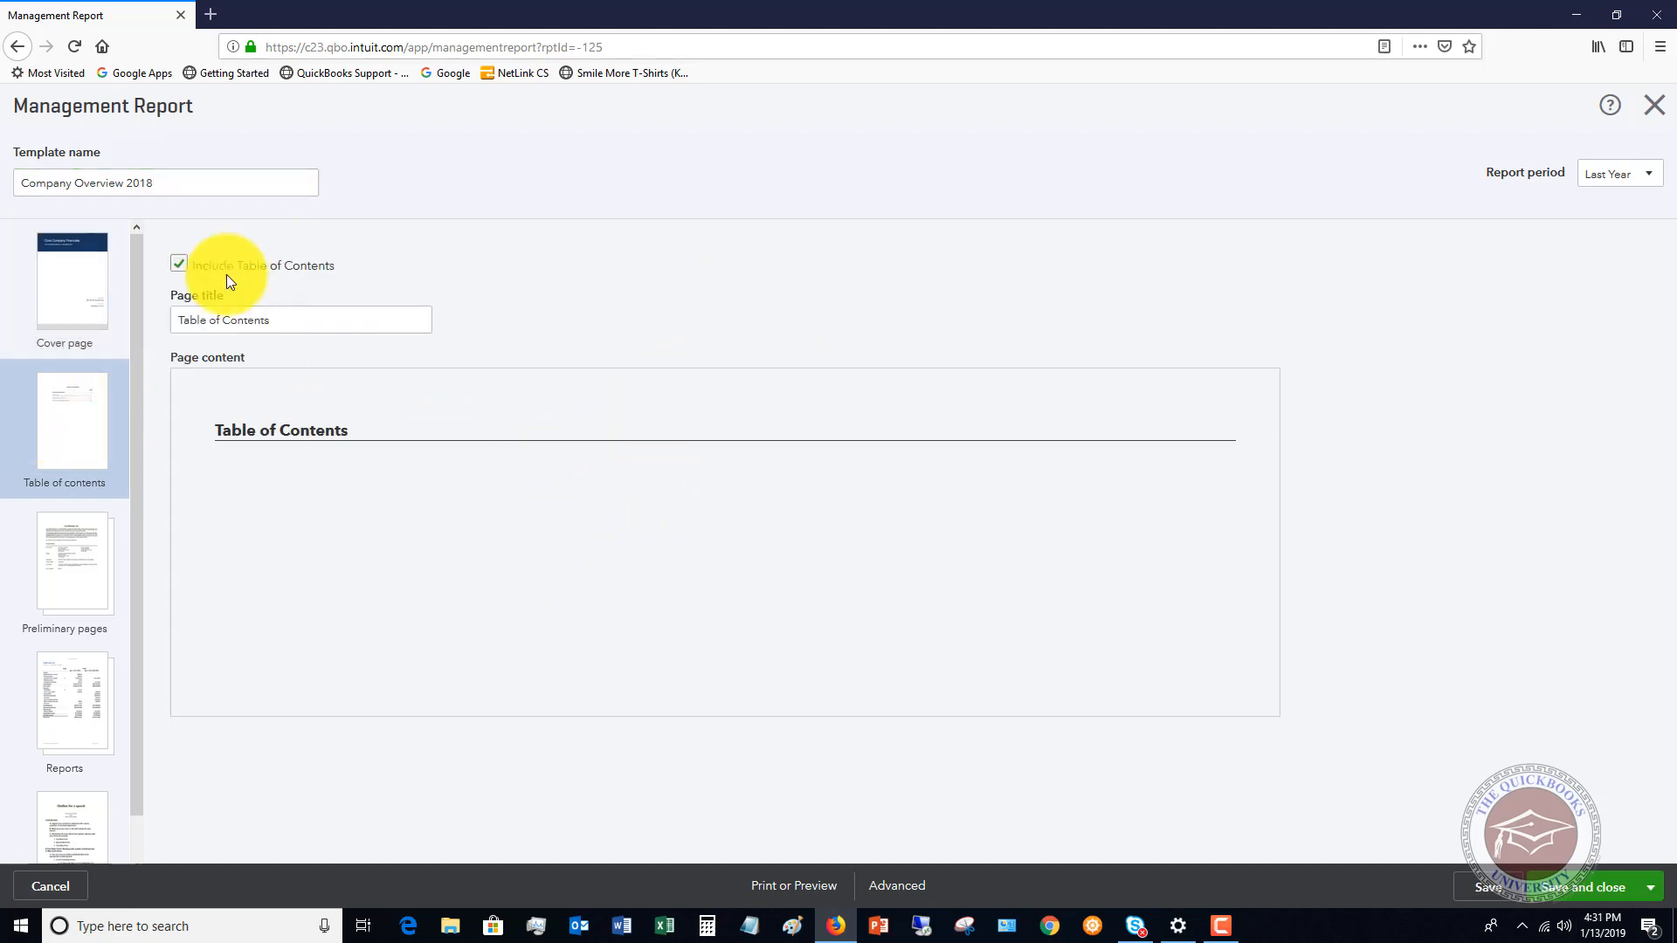
left_click(179, 263)
left_click(83, 562)
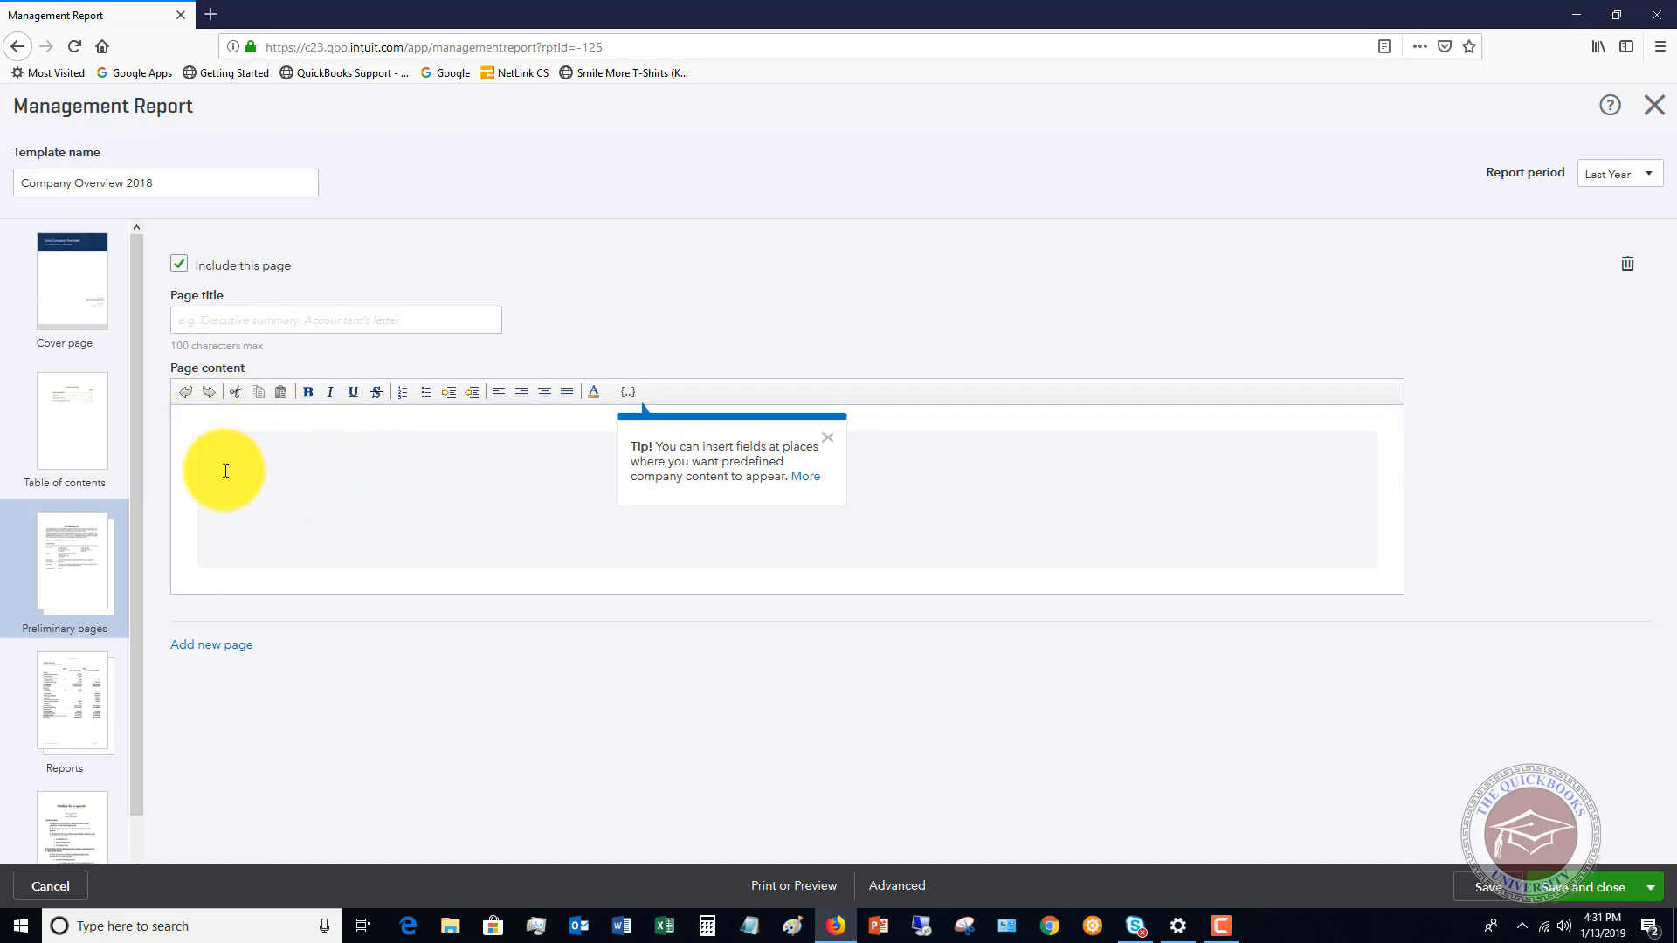
Turn on Compare previous year for the Profit and Loss report and open the Balance Sheet report's settings
left_click(75, 692)
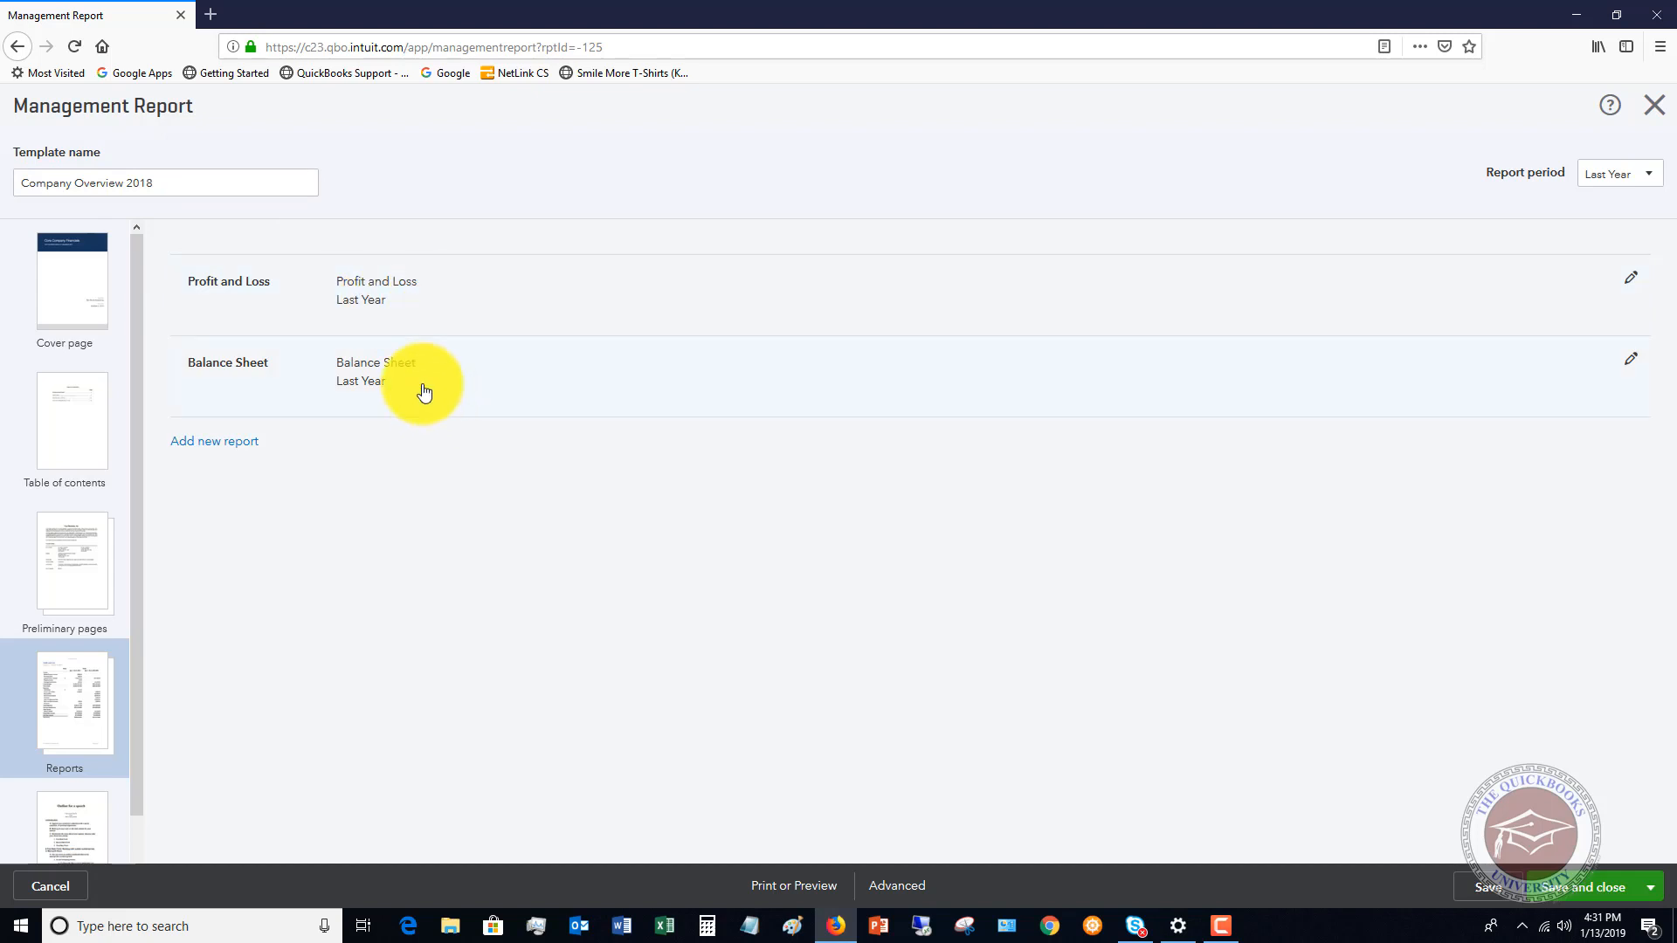
left_click(1634, 284)
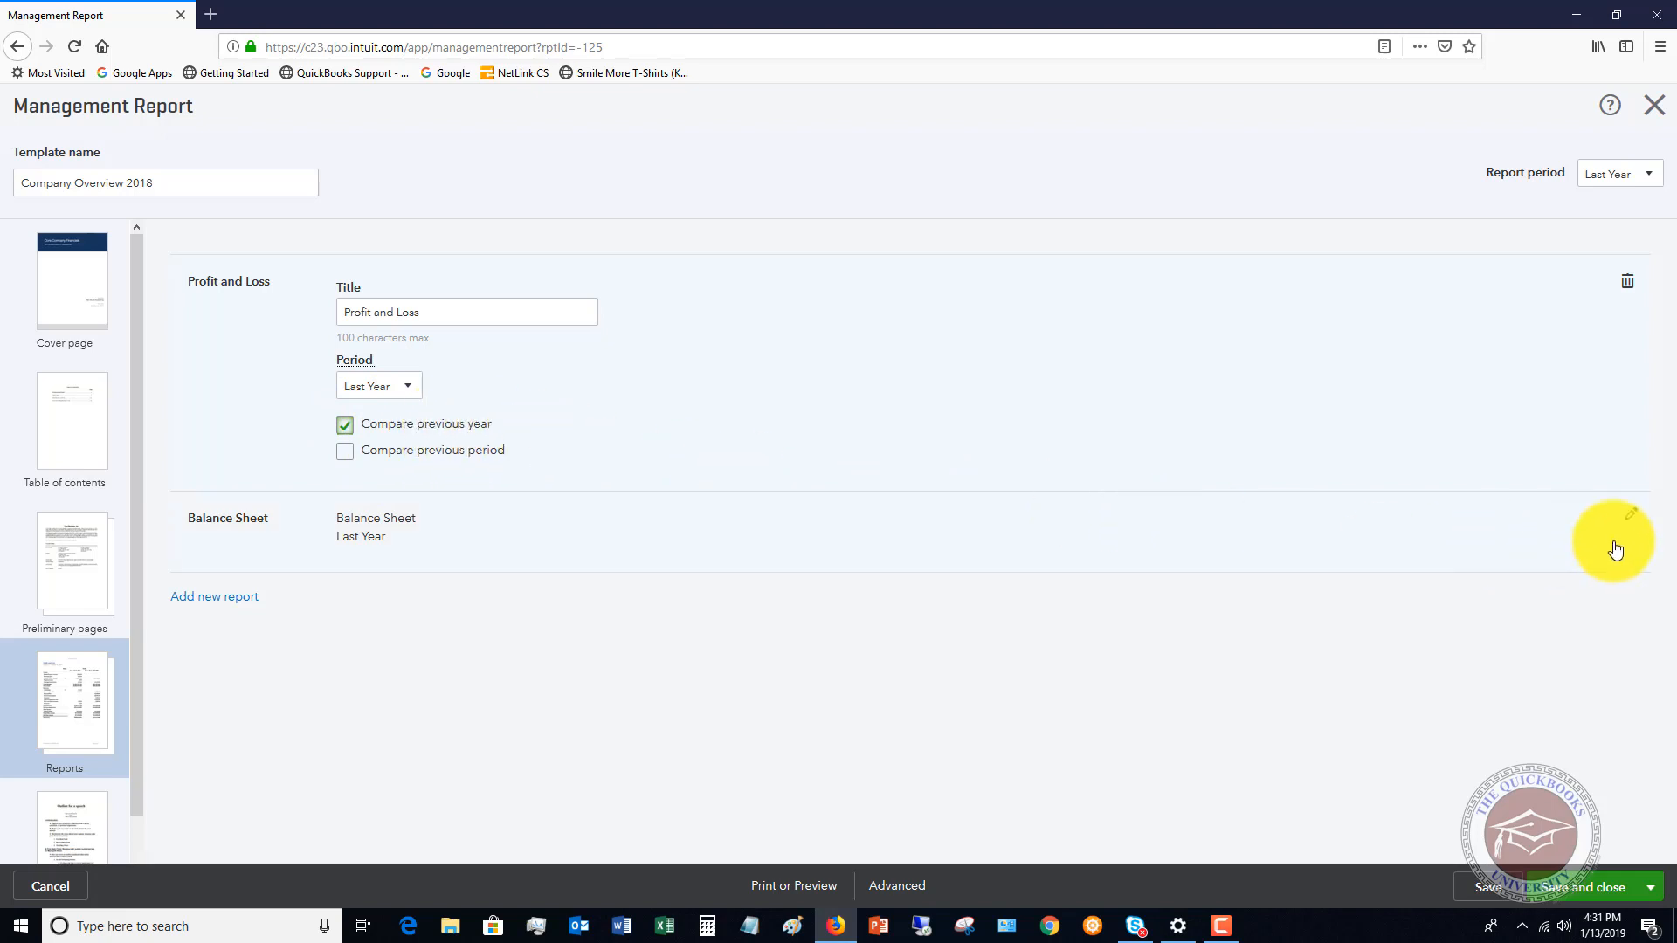
left_click(1632, 521)
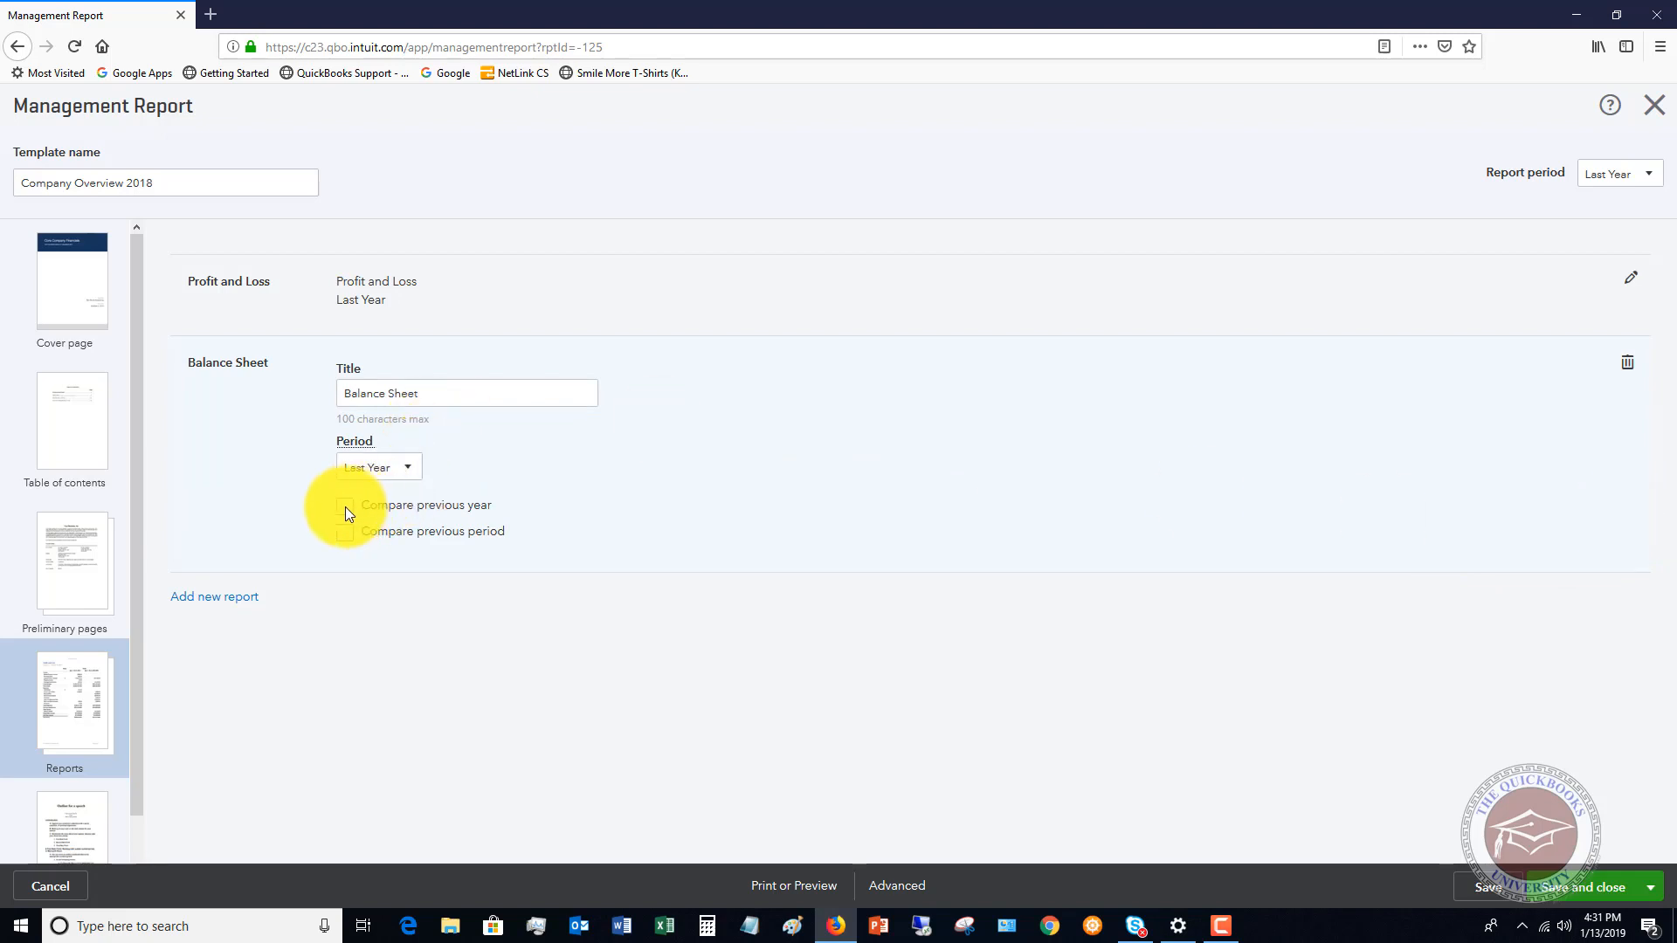
Add the A/R Aging Summary report to the management report, after the Balance Sheet
left_click(215, 598)
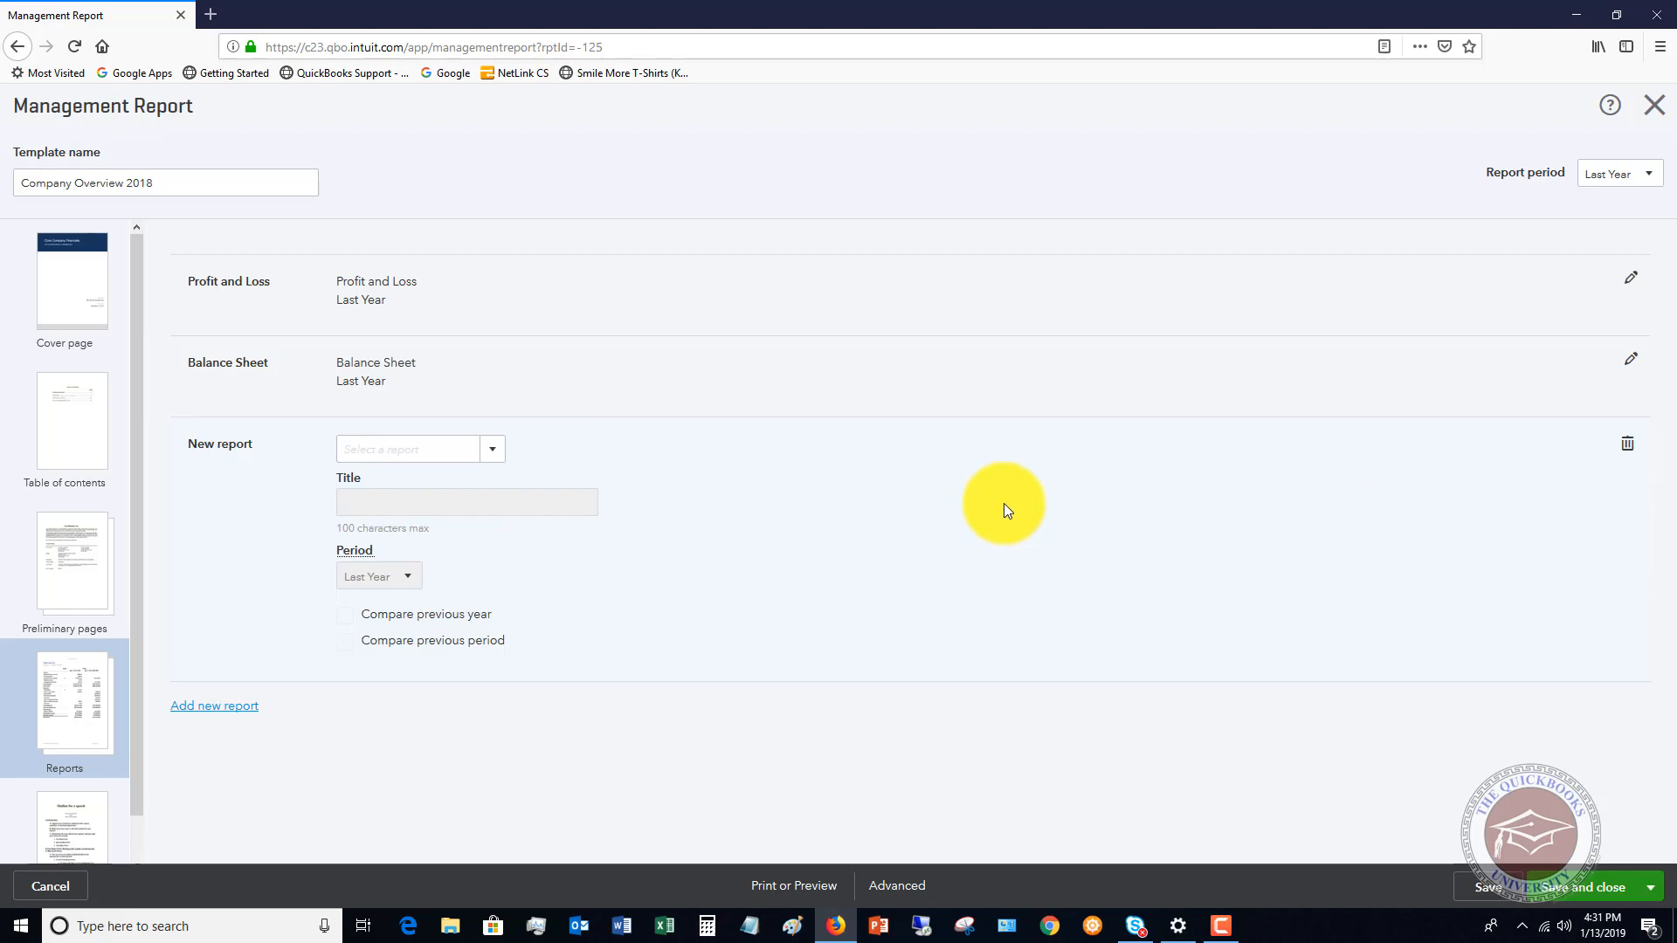
left_click(494, 449)
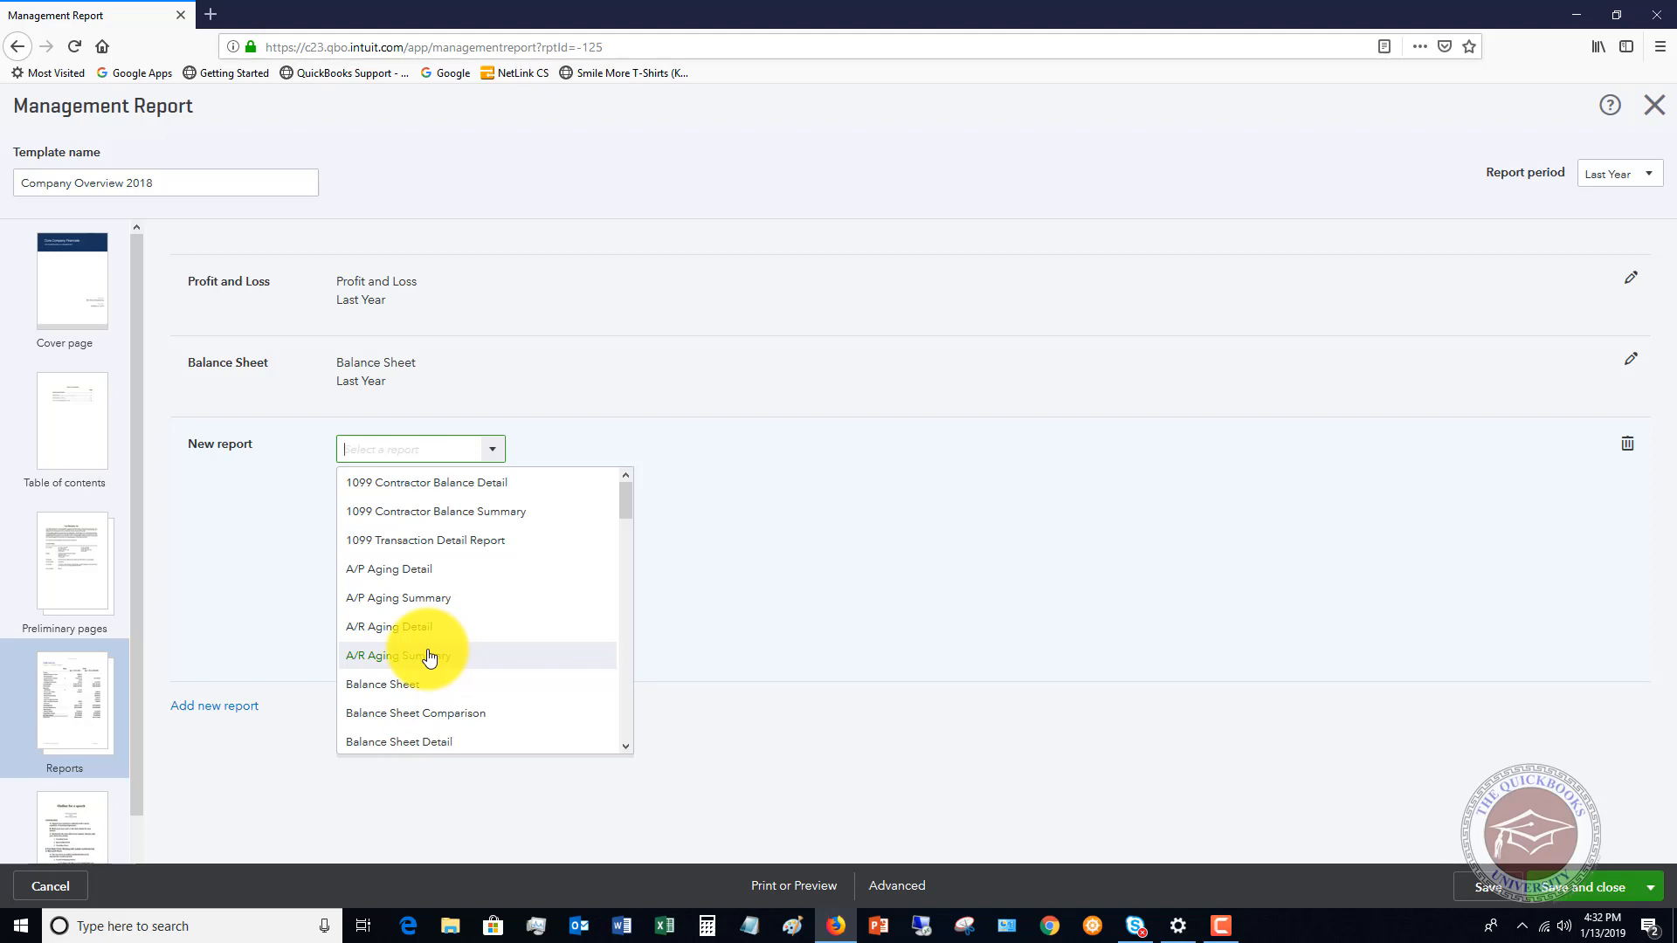
scroll(428, 656, "down", 20)
scroll(428, 650, "up", 20)
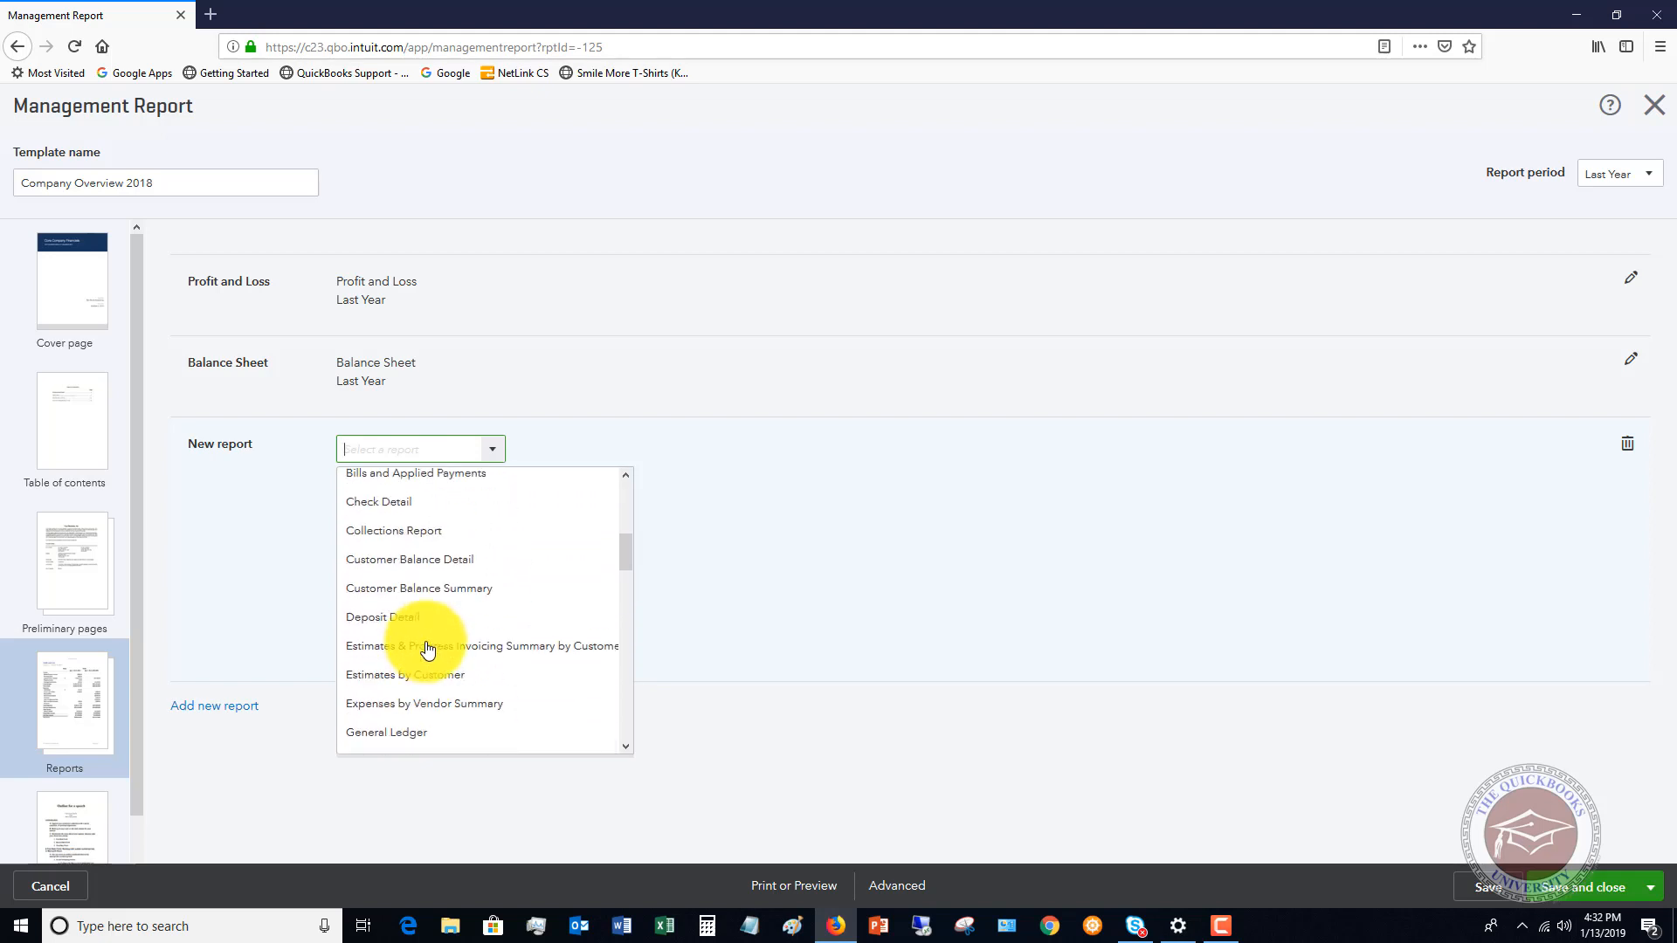
scroll(428, 651, "up", 5)
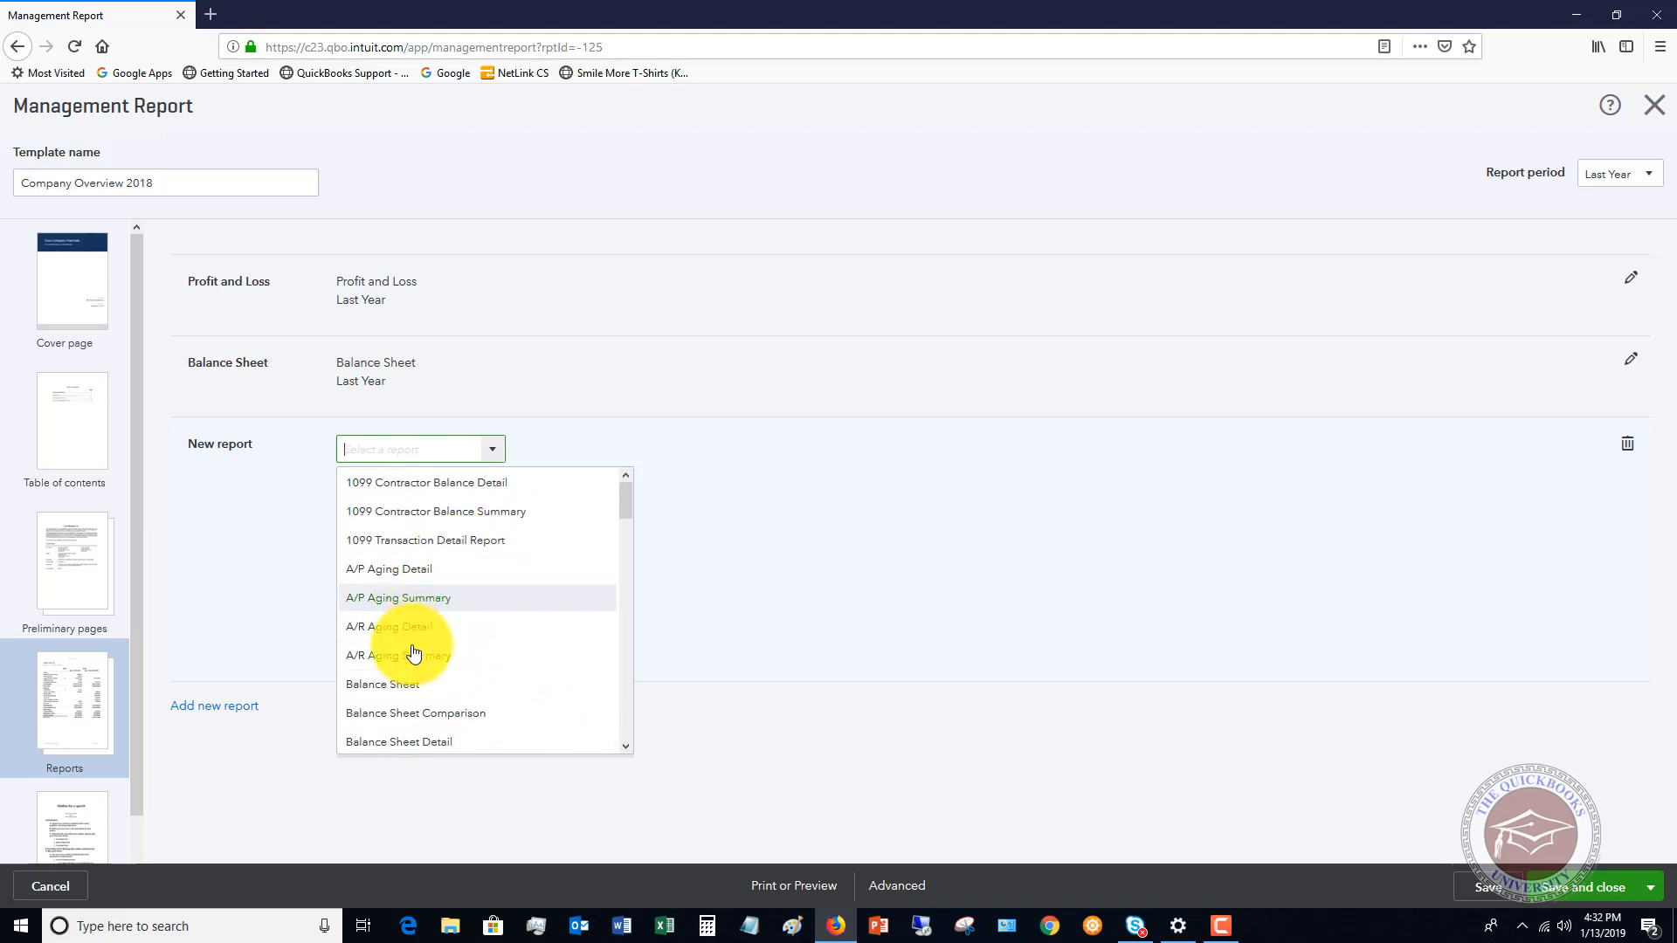
left_click(388, 657)
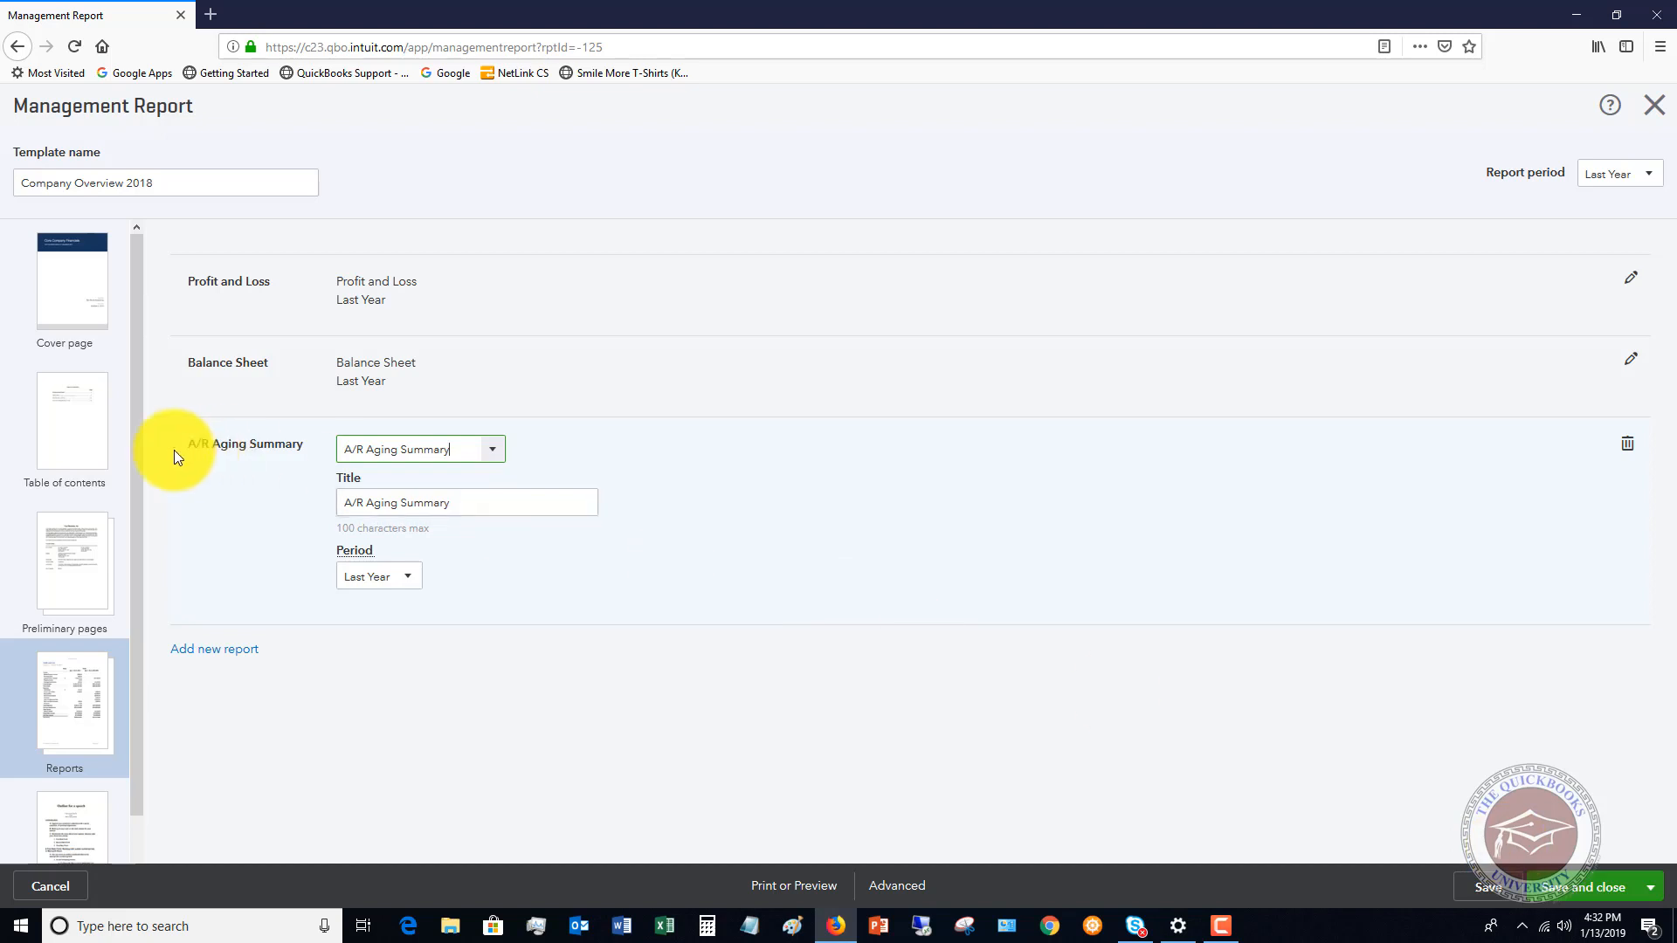
Include the breakdown of sub-accounts on the End notes page, and save and close the report template
scroll(138, 759, "down", 1)
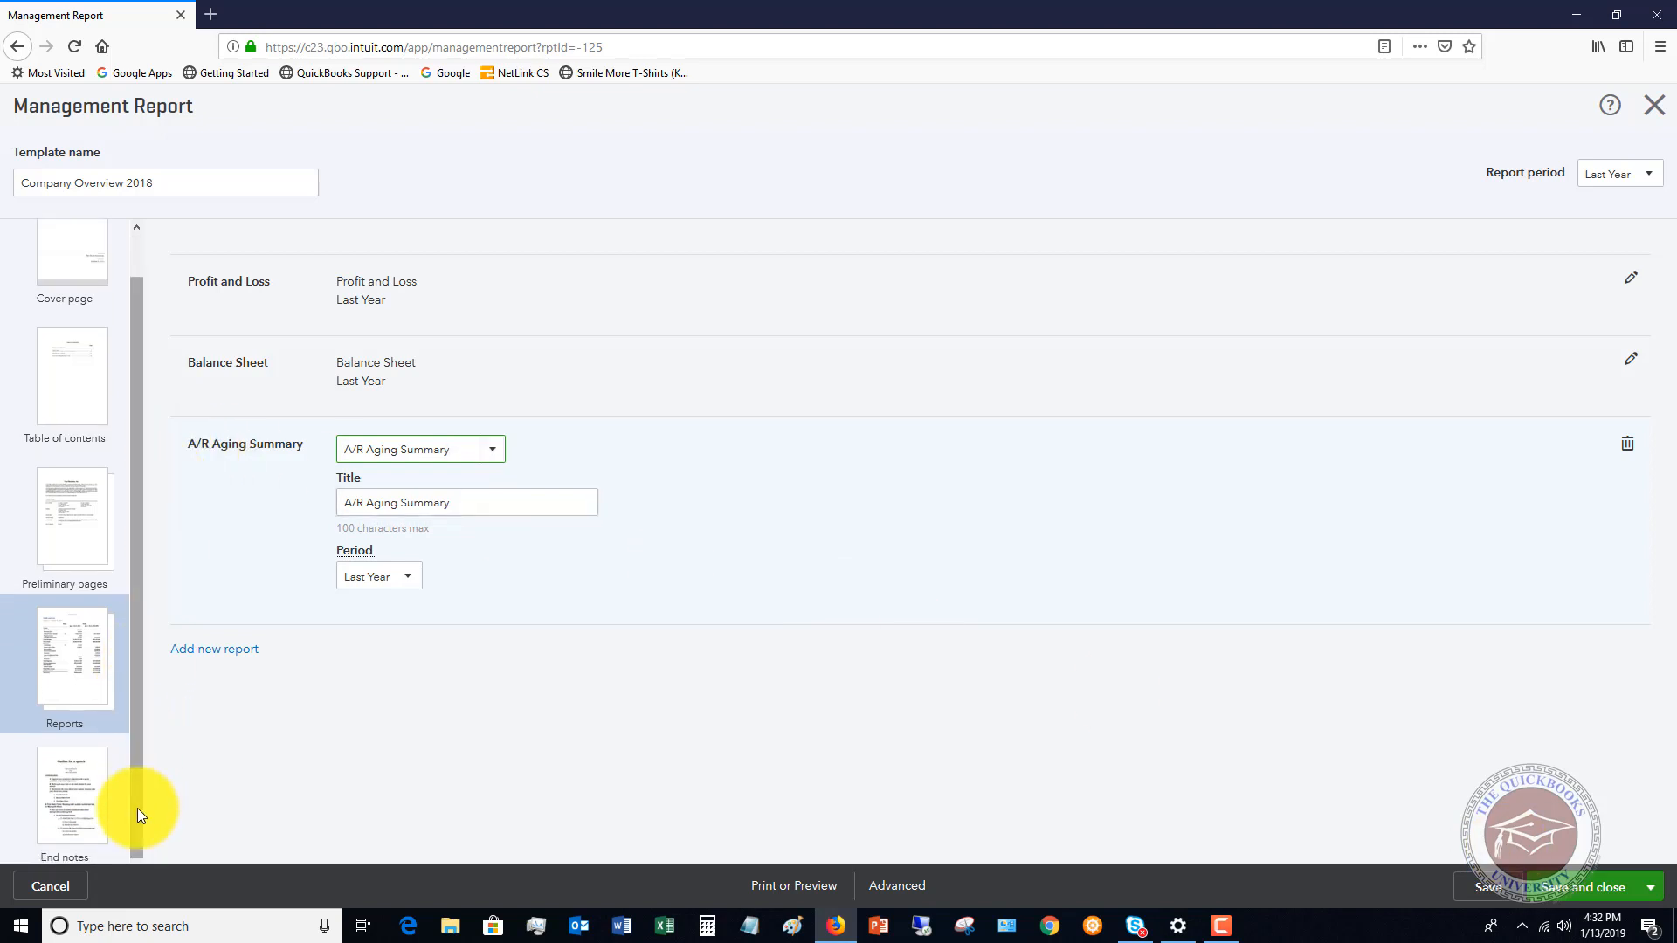
left_click(68, 794)
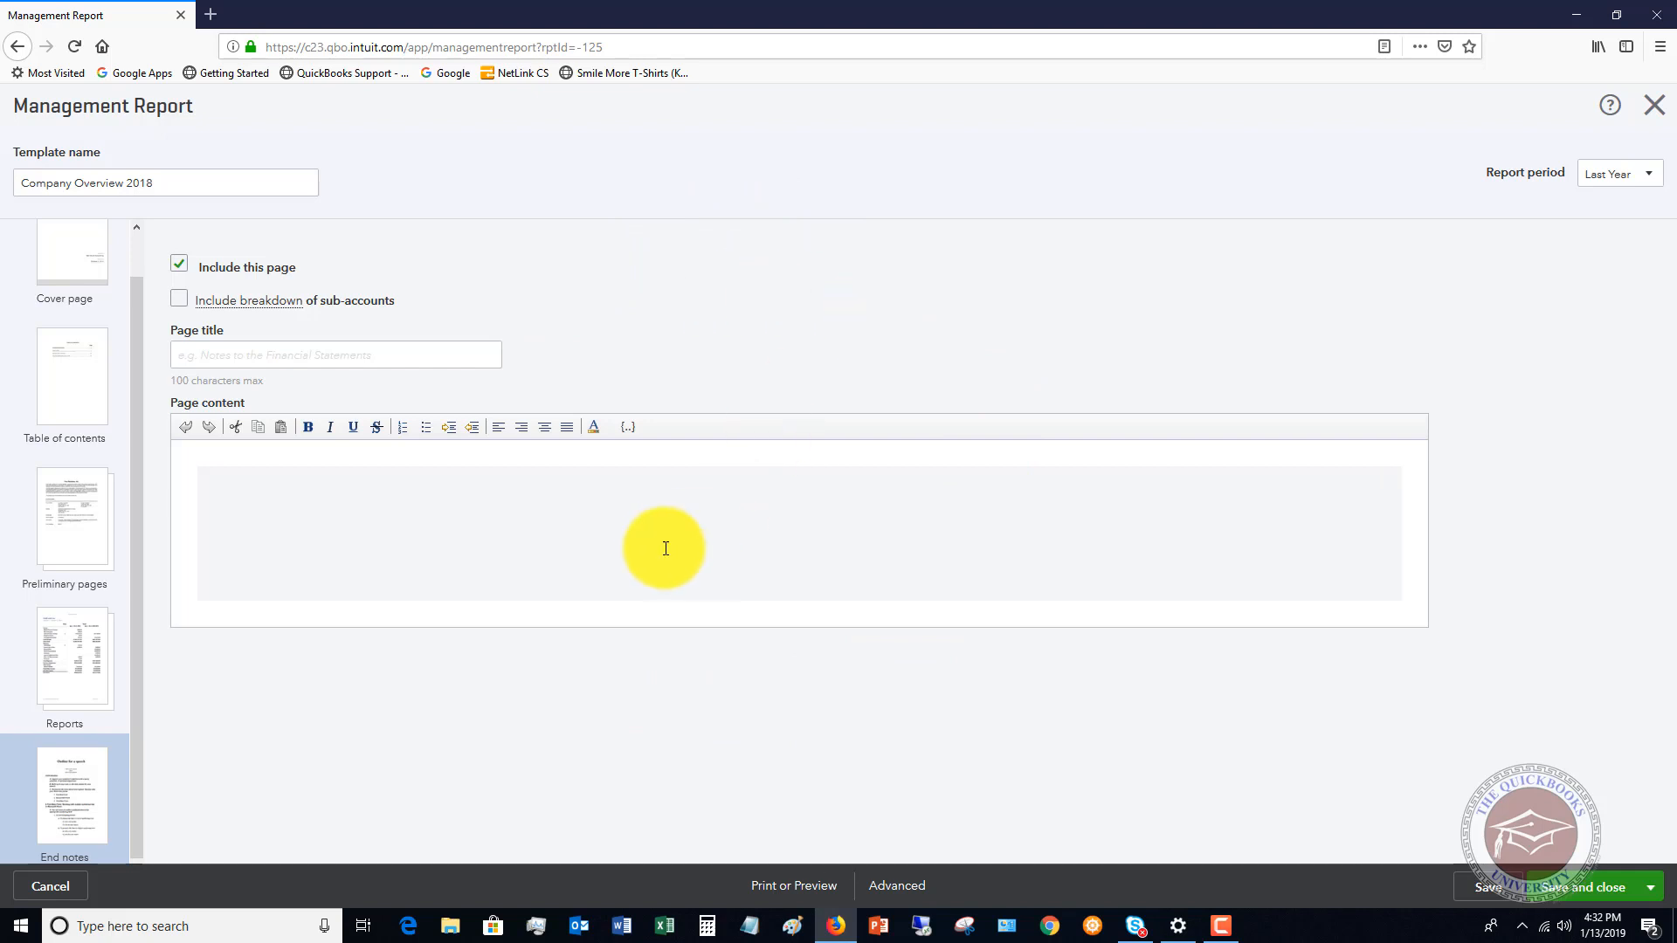
left_click(180, 297)
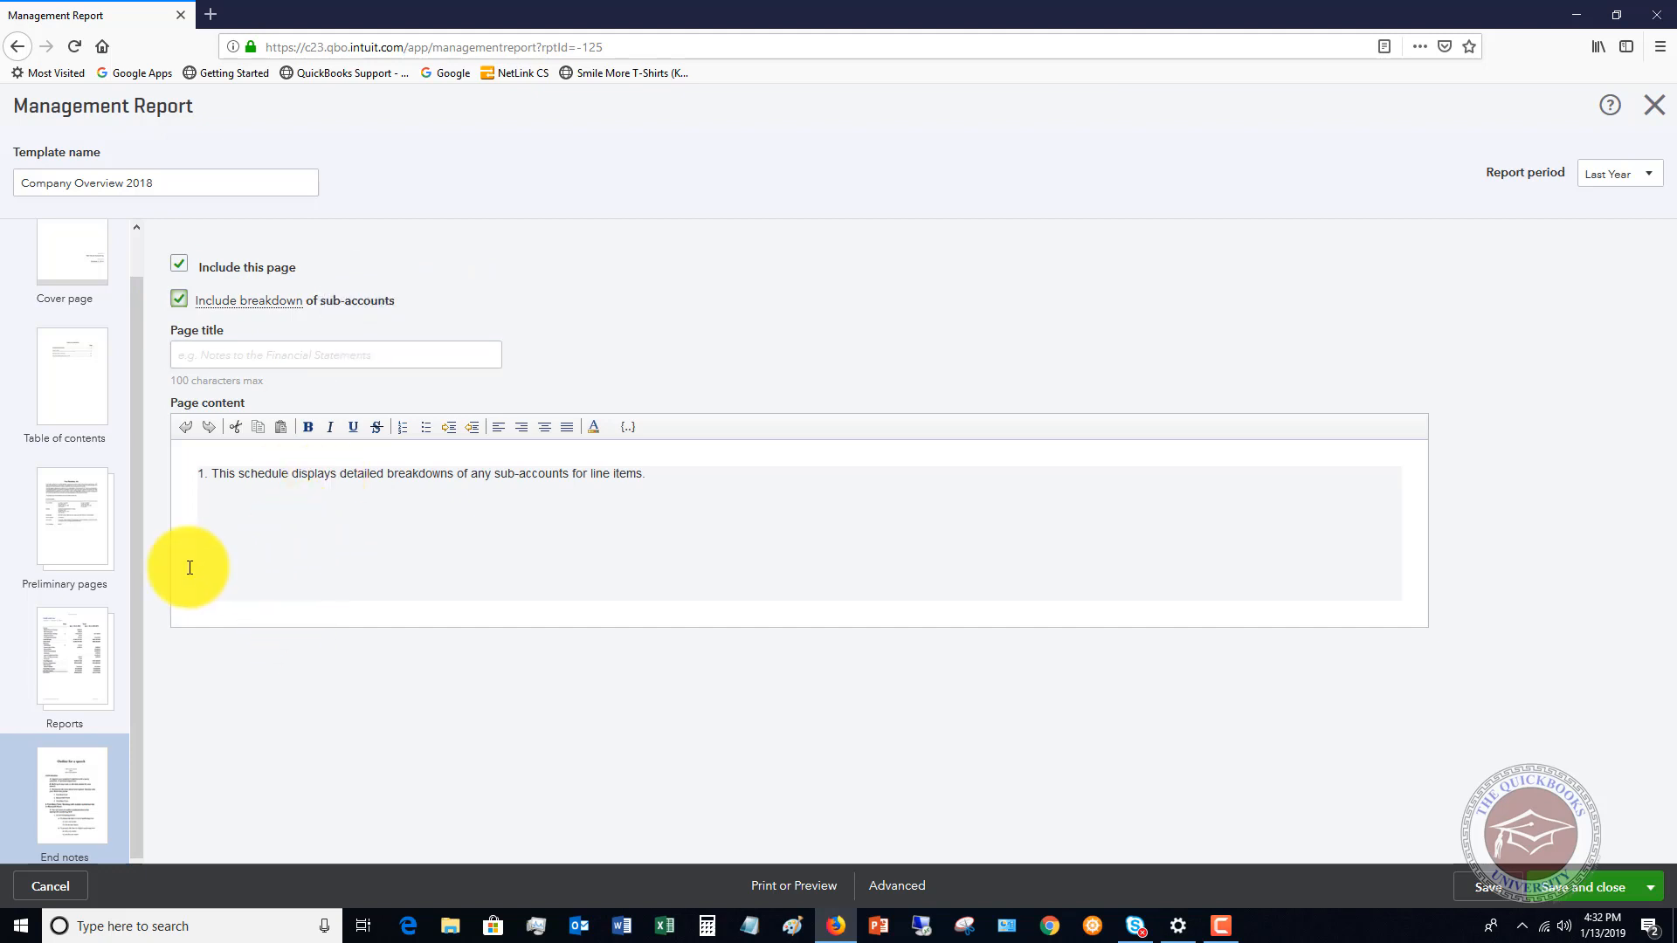
left_click(74, 650)
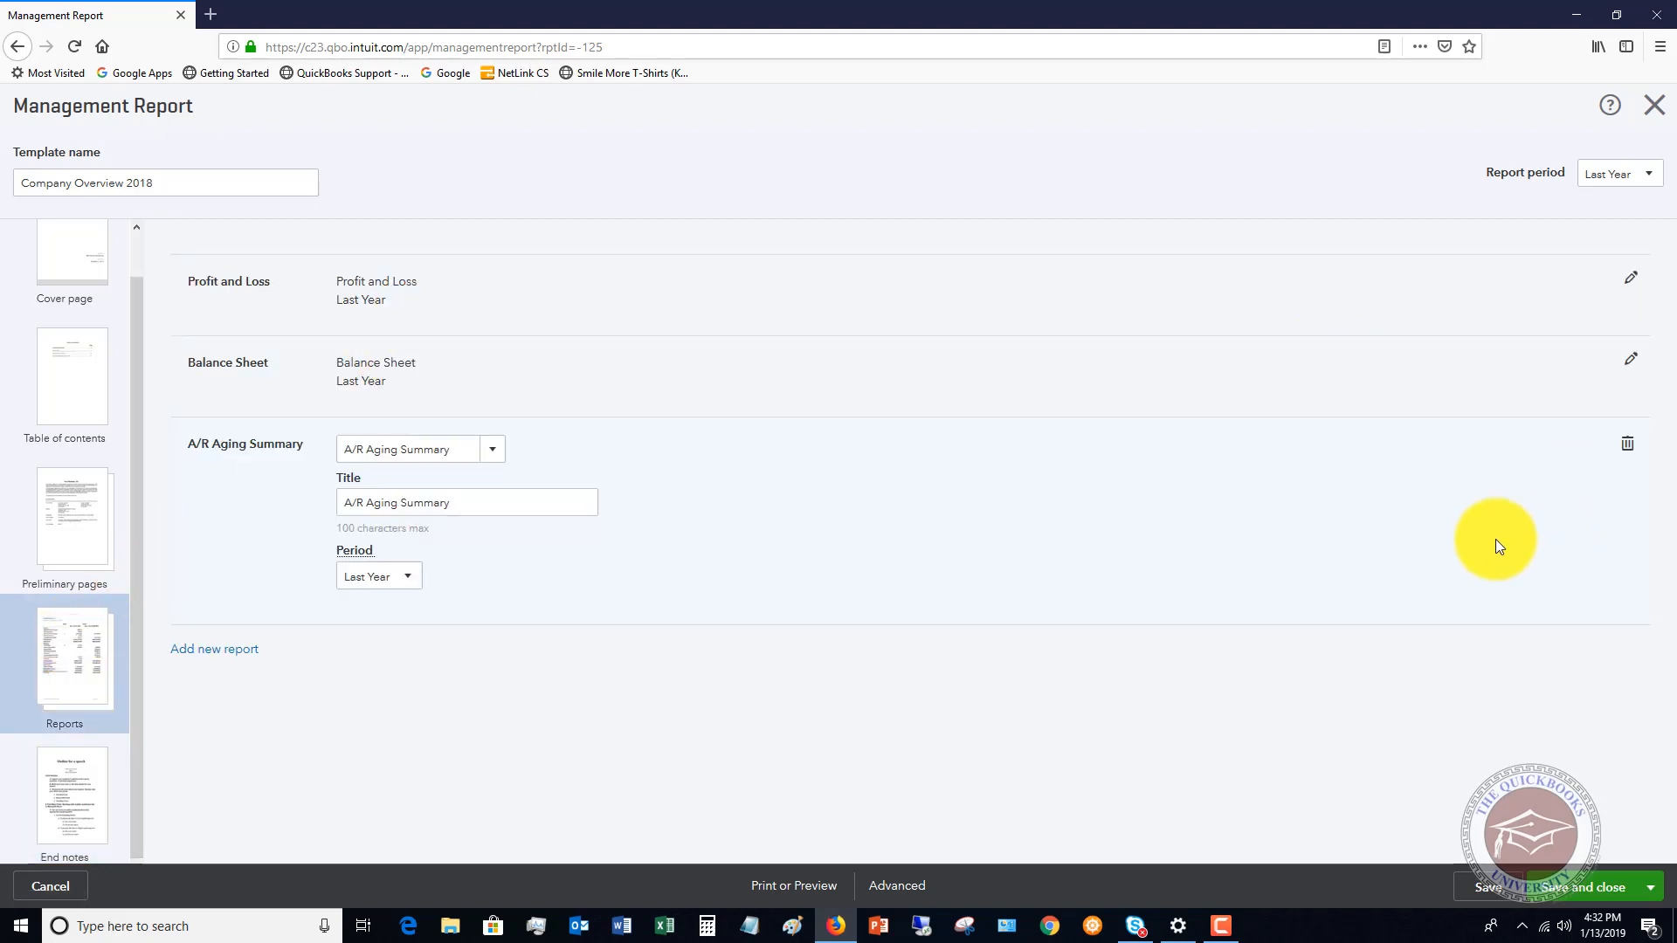
left_click(1583, 885)
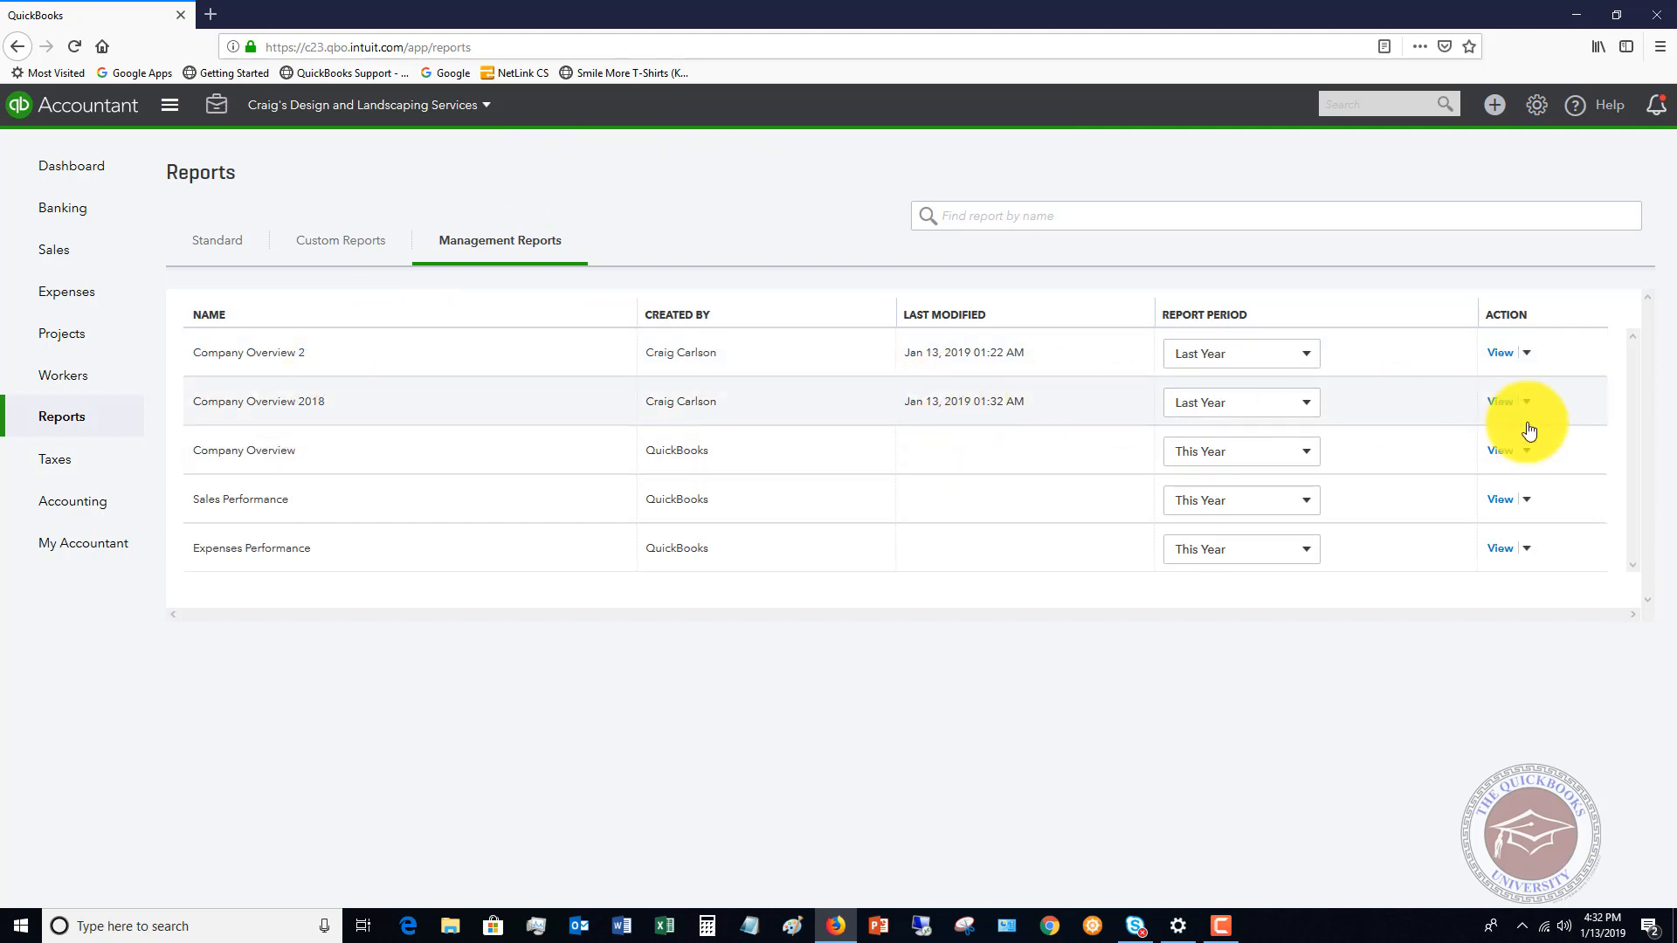
Open the print preview of the Company Overview 2018 report and examine its cover page and table of contents
left_click(1498, 401)
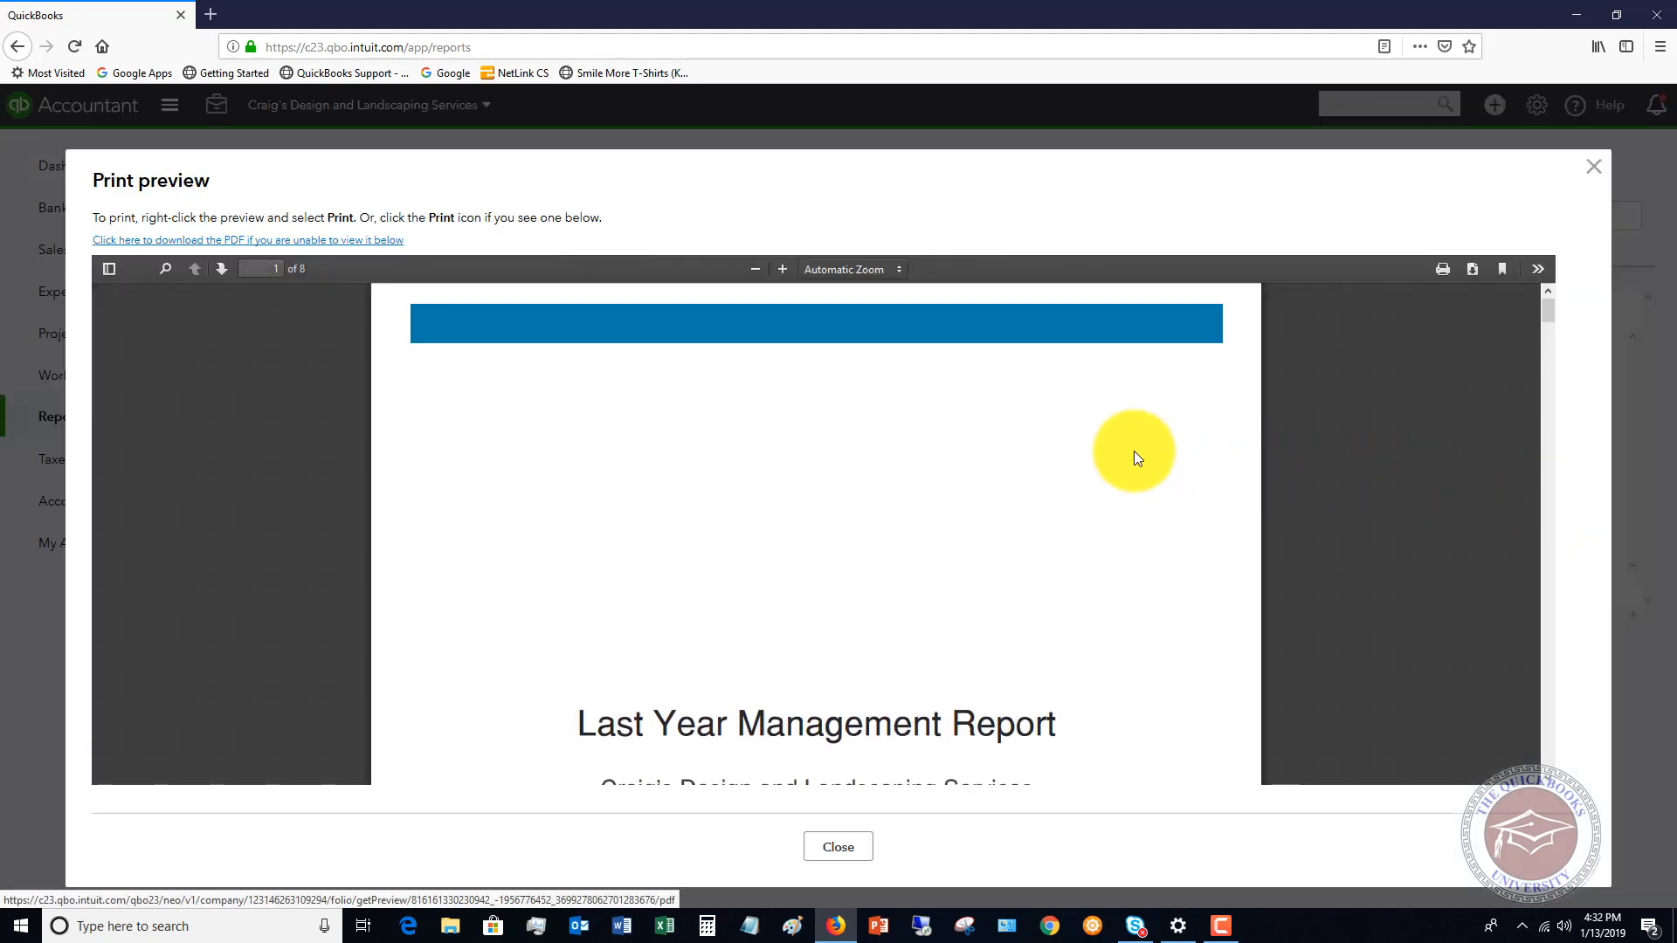
scroll(1133, 450, "down", 3)
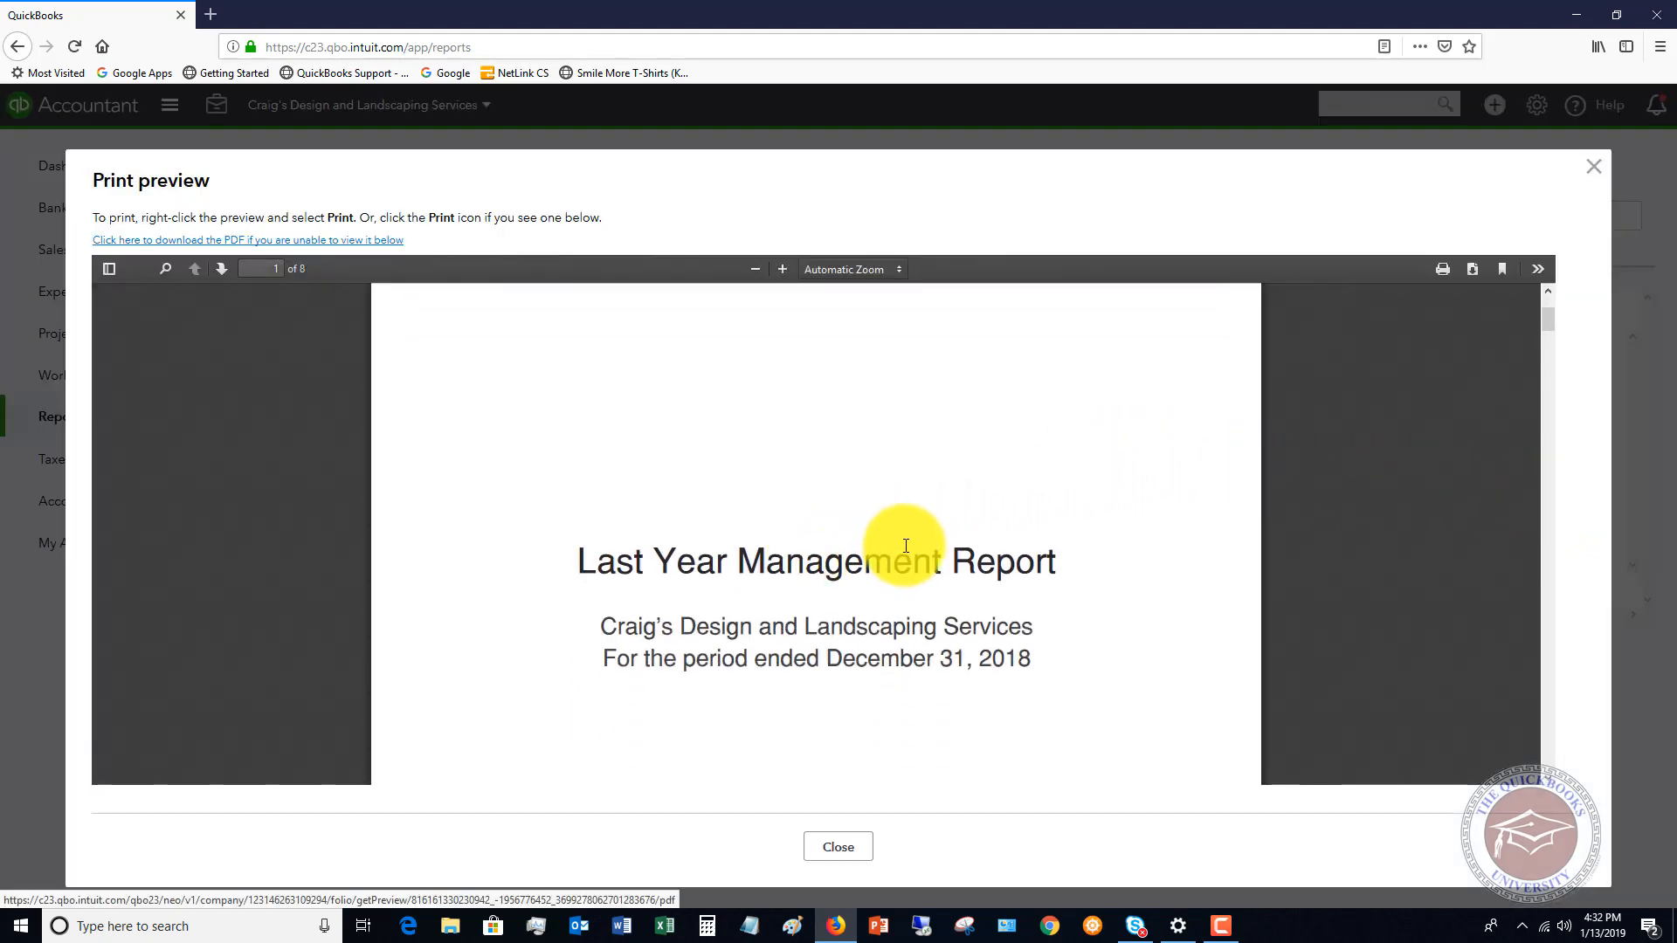
scroll(947, 537, "down", 6)
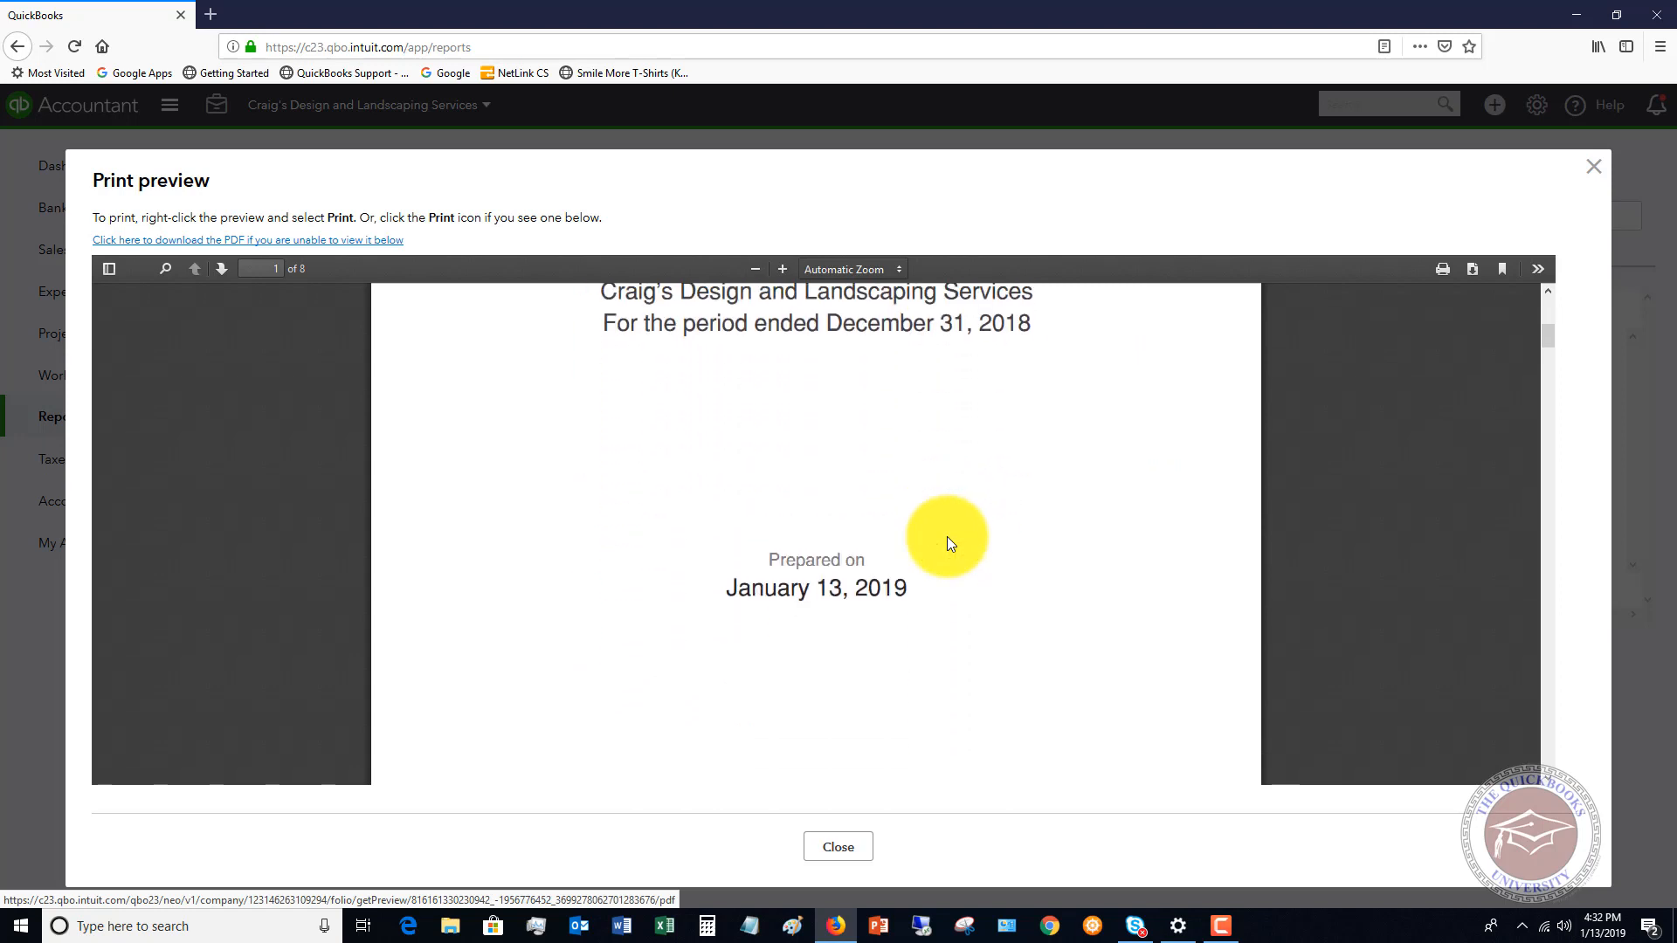
scroll(946, 536, "down", 7)
scroll(947, 537, "down", 3)
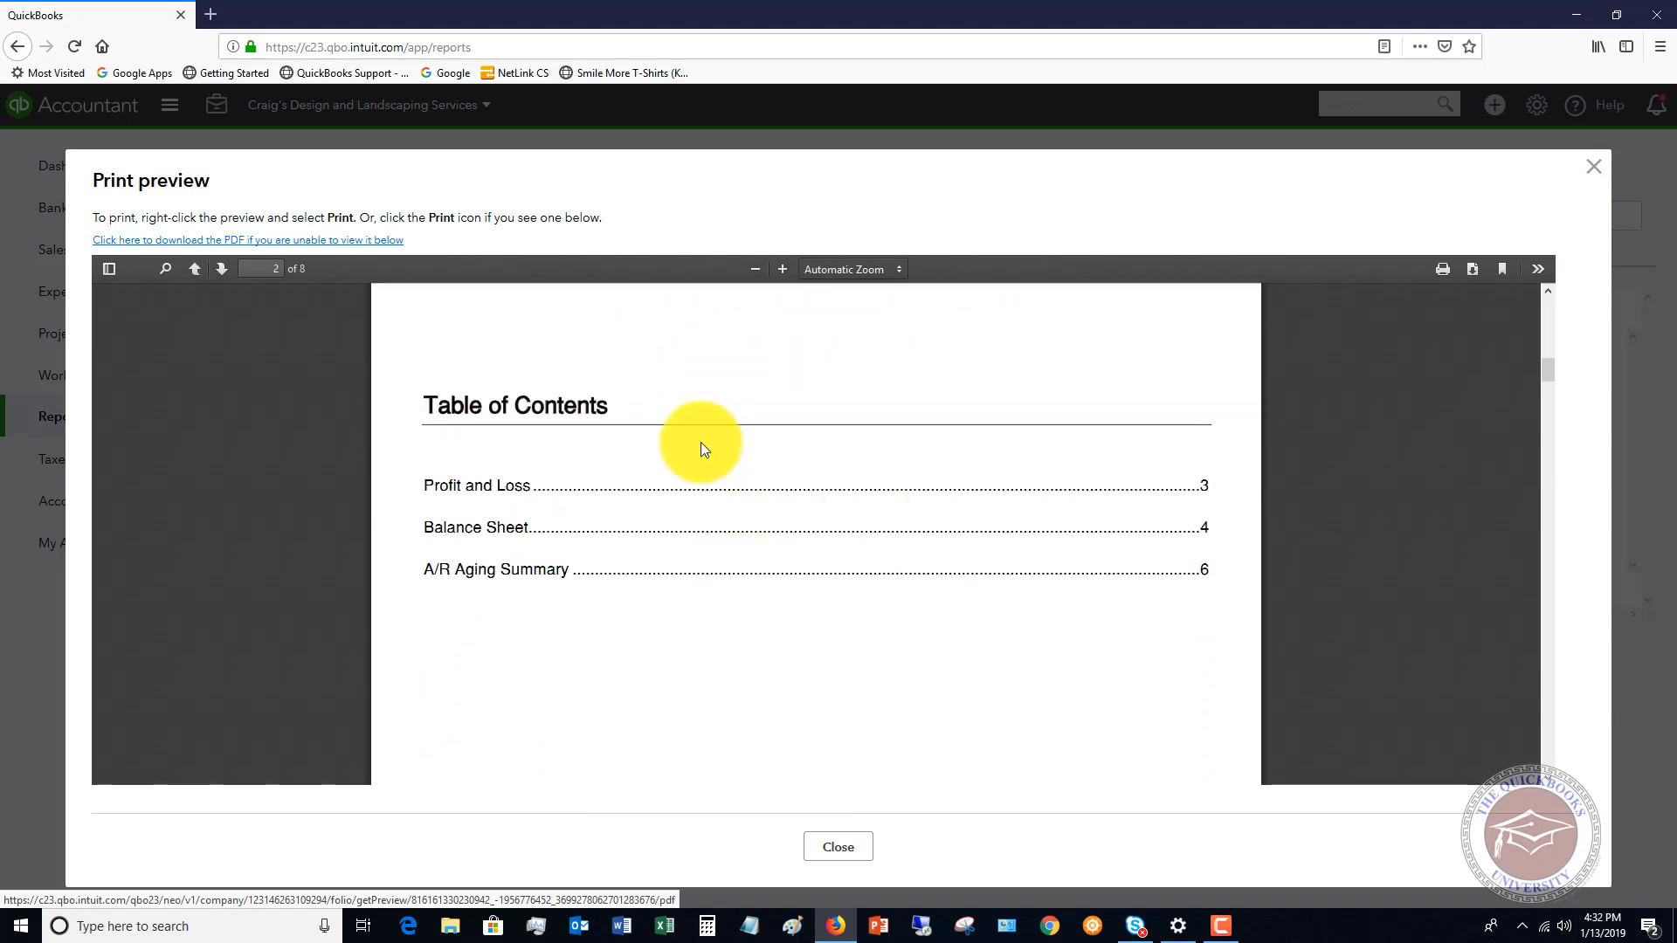
Examine the Profit and Loss, Balance Sheet and A/R Aging Summary pages in the print preview
scroll(1017, 590, "down", 10)
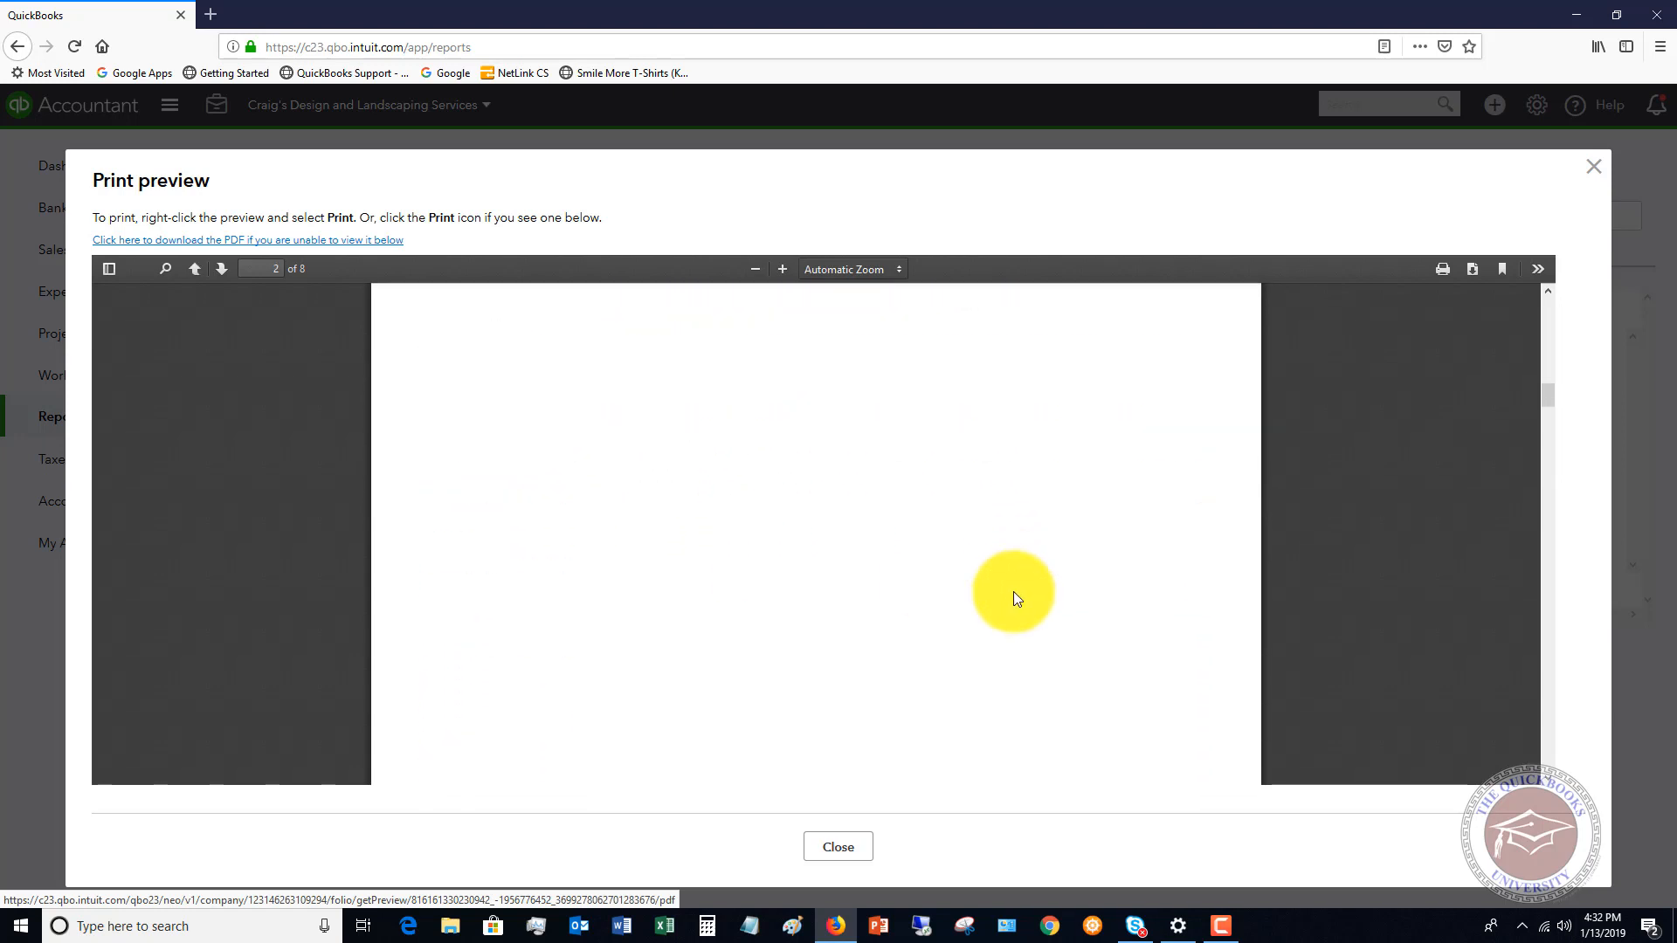
scroll(1013, 591, "down", 3)
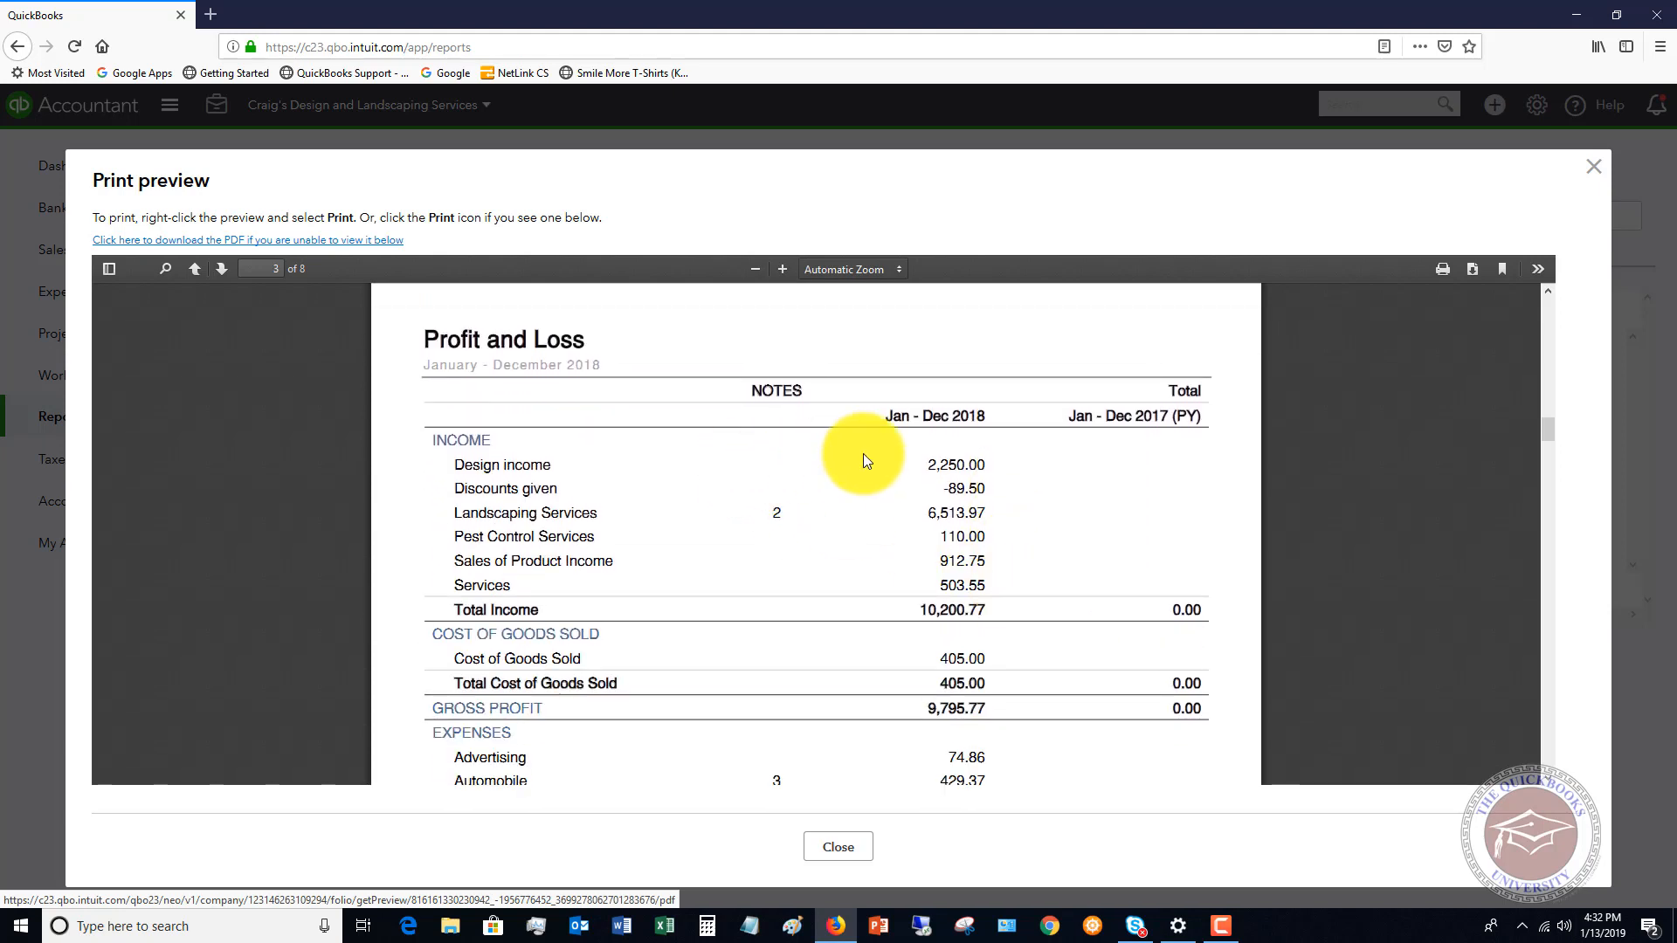
scroll(878, 447, "down", 2)
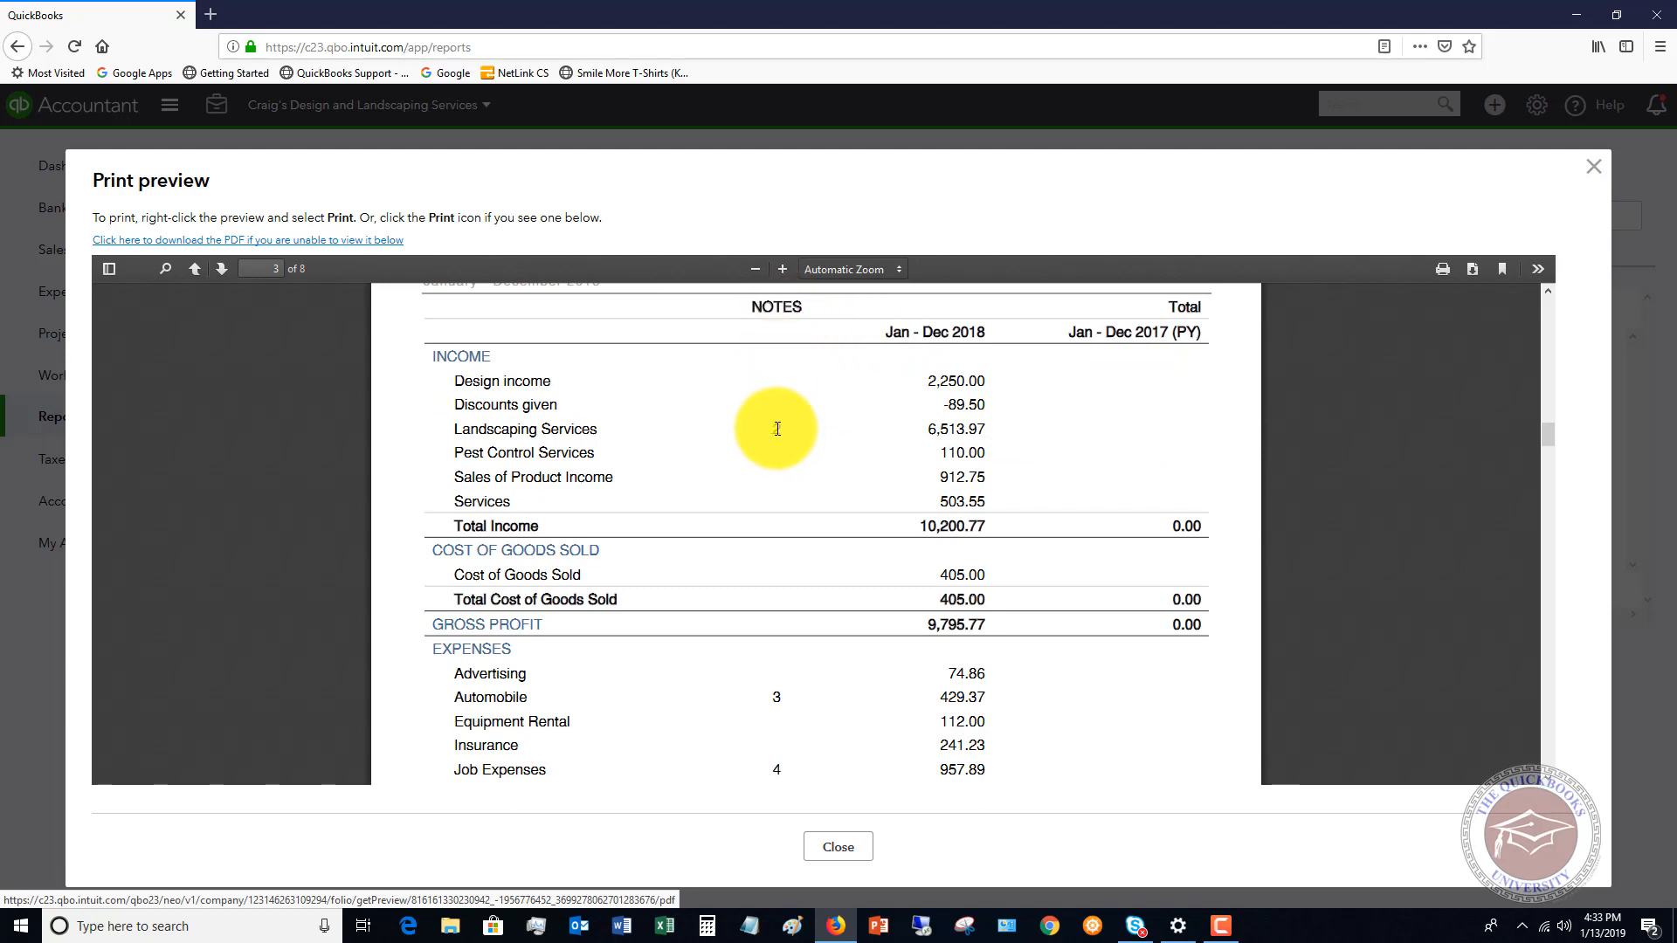
scroll(992, 451, "down", 6)
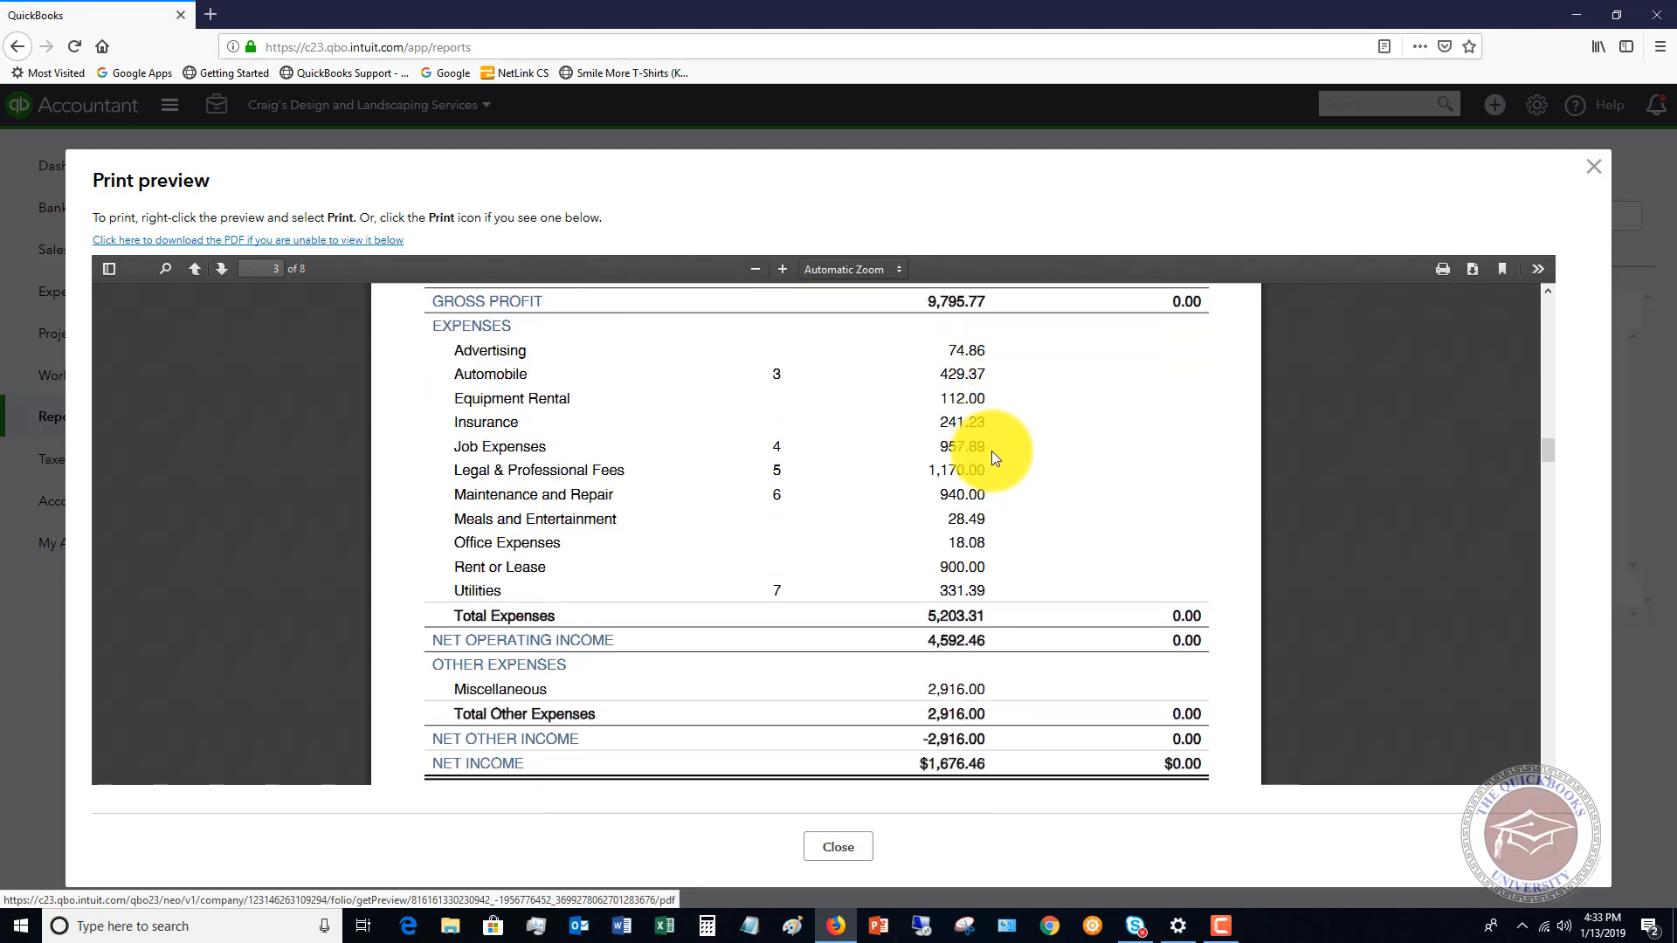
scroll(992, 451, "down", 10)
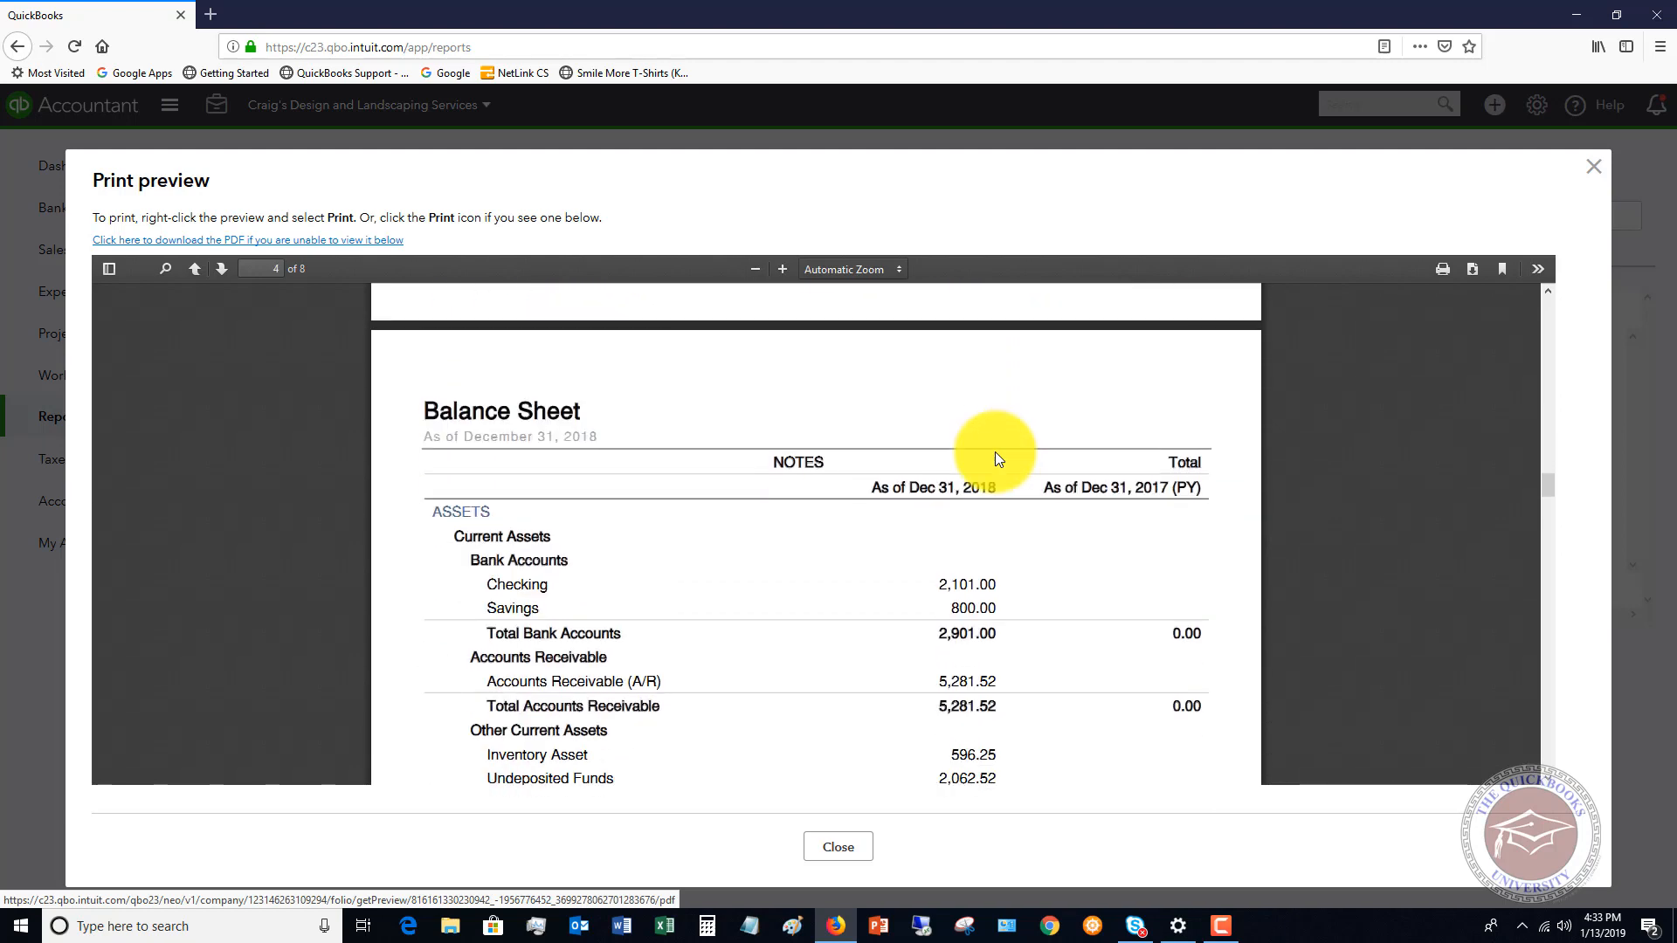
scroll(997, 454, "down", 12)
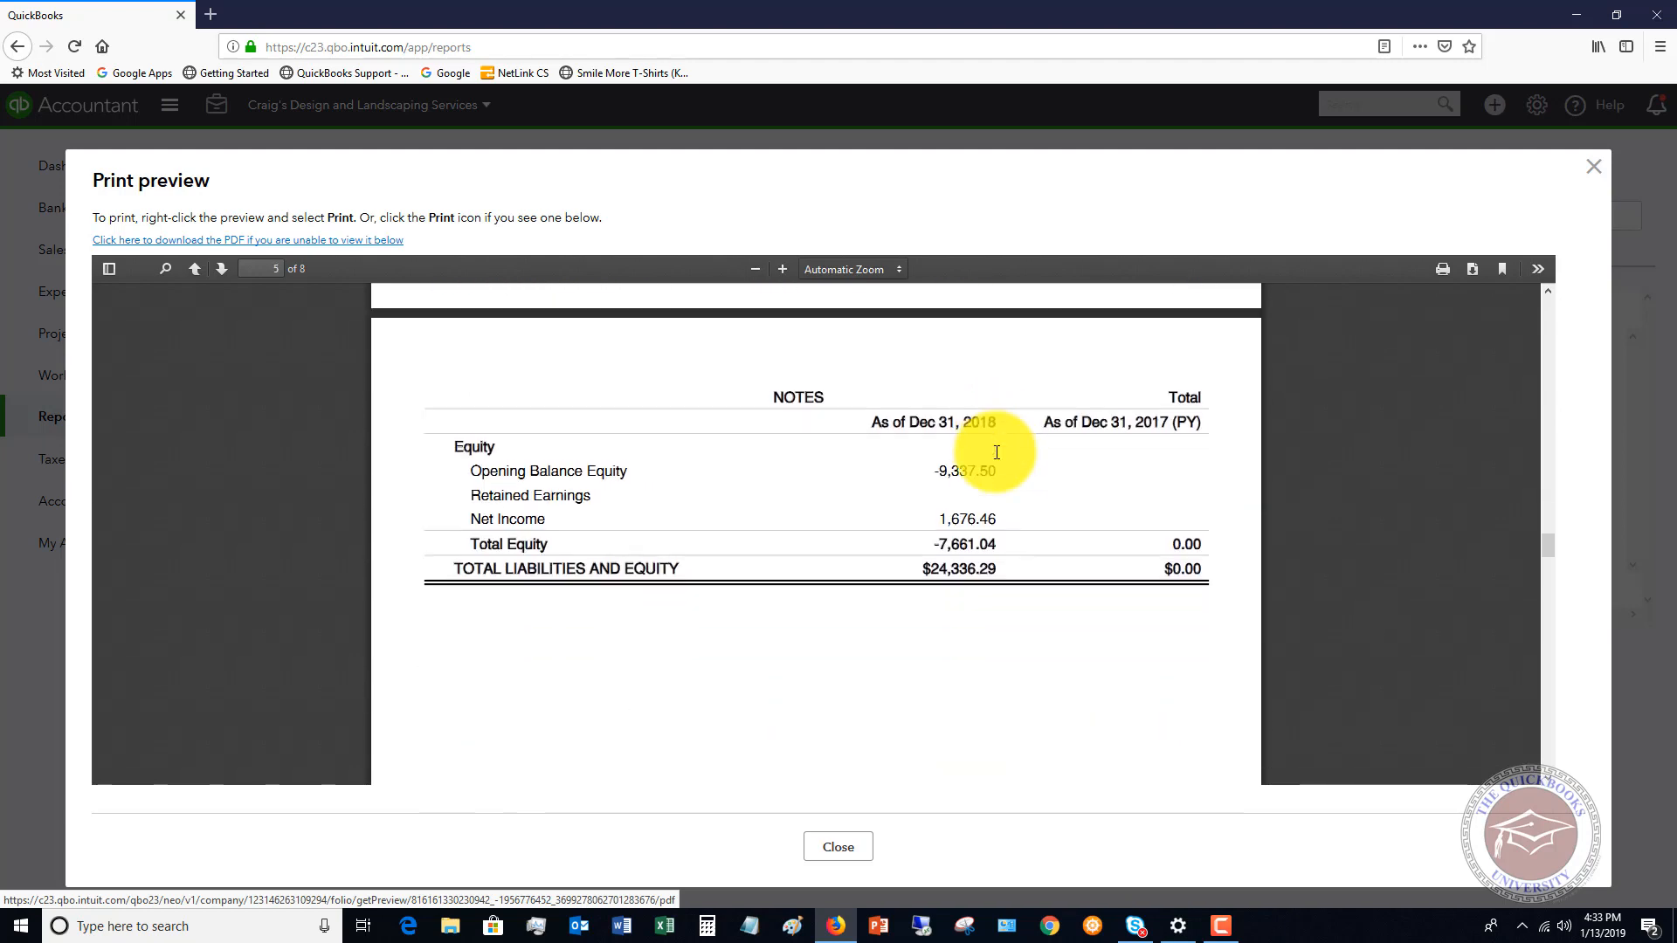
scroll(994, 454, "down", 12)
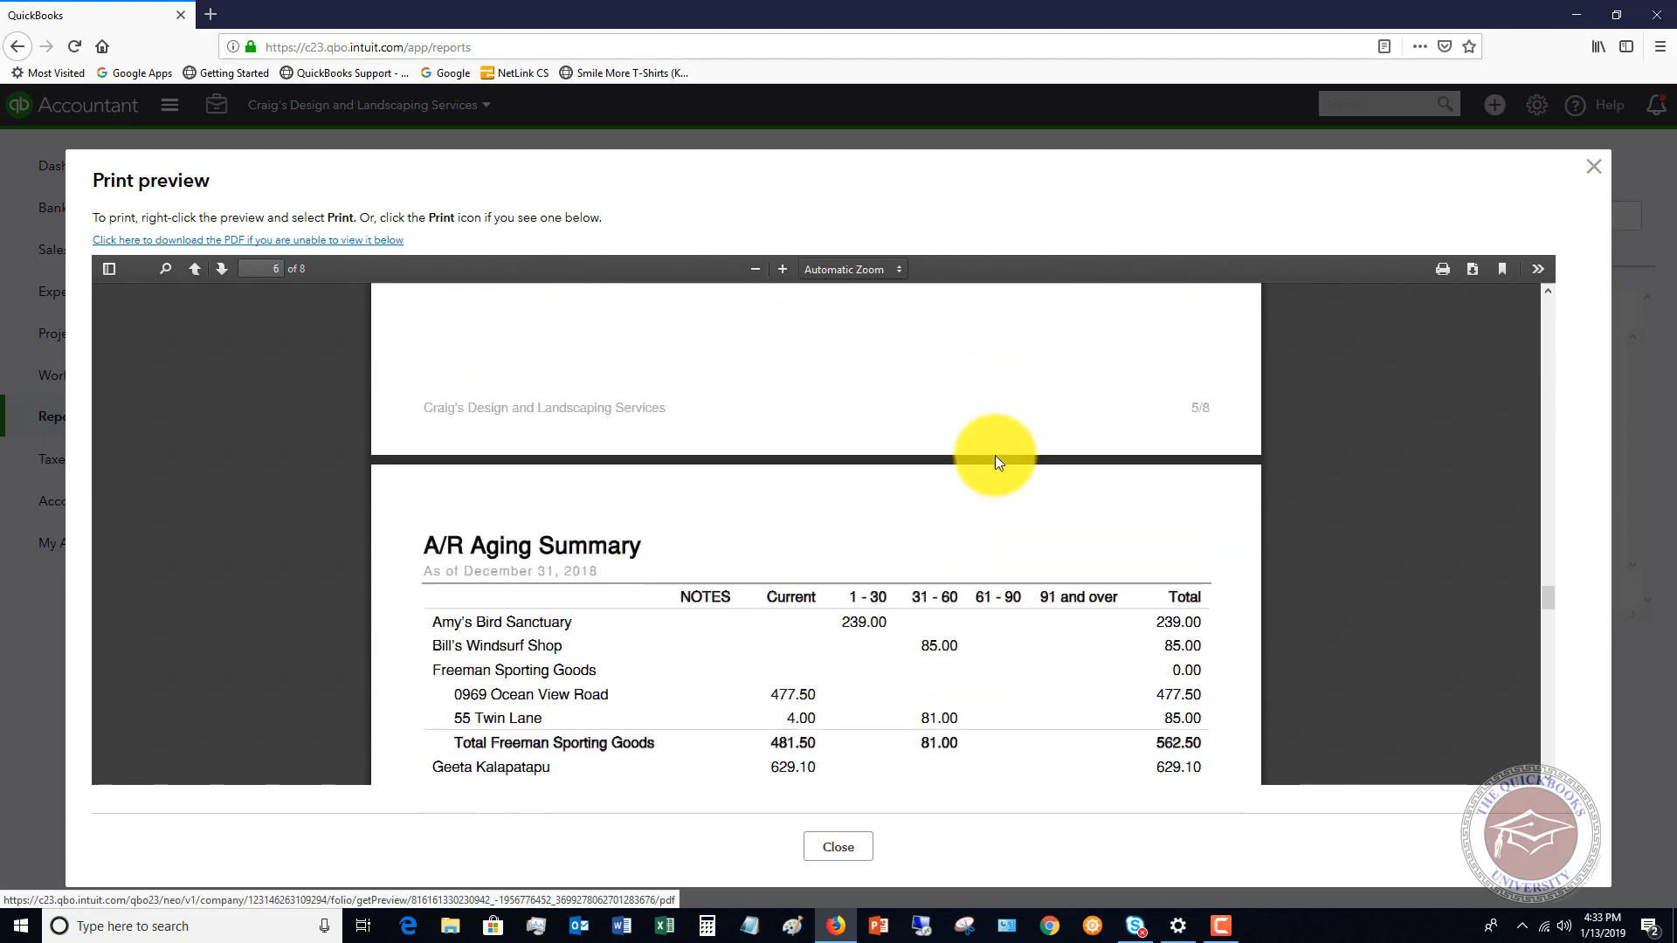
scroll(994, 454, "down", 5)
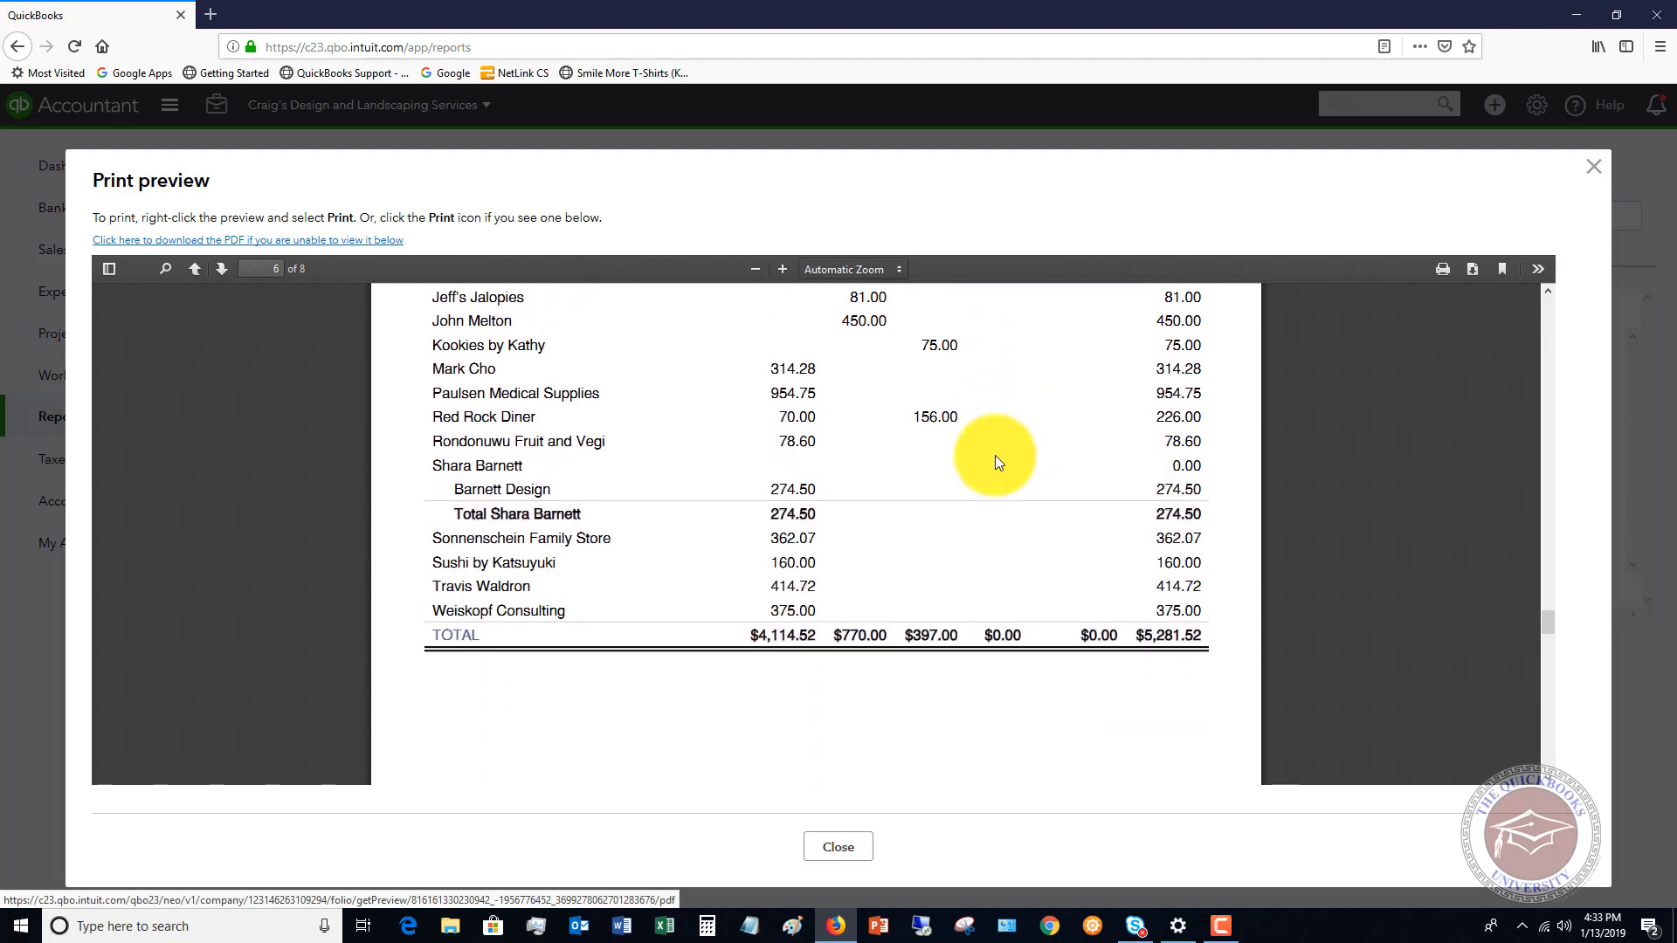
Examine the sub-account breakdowns in the end notes through the last page of the preview
scroll(994, 456, "down", 8)
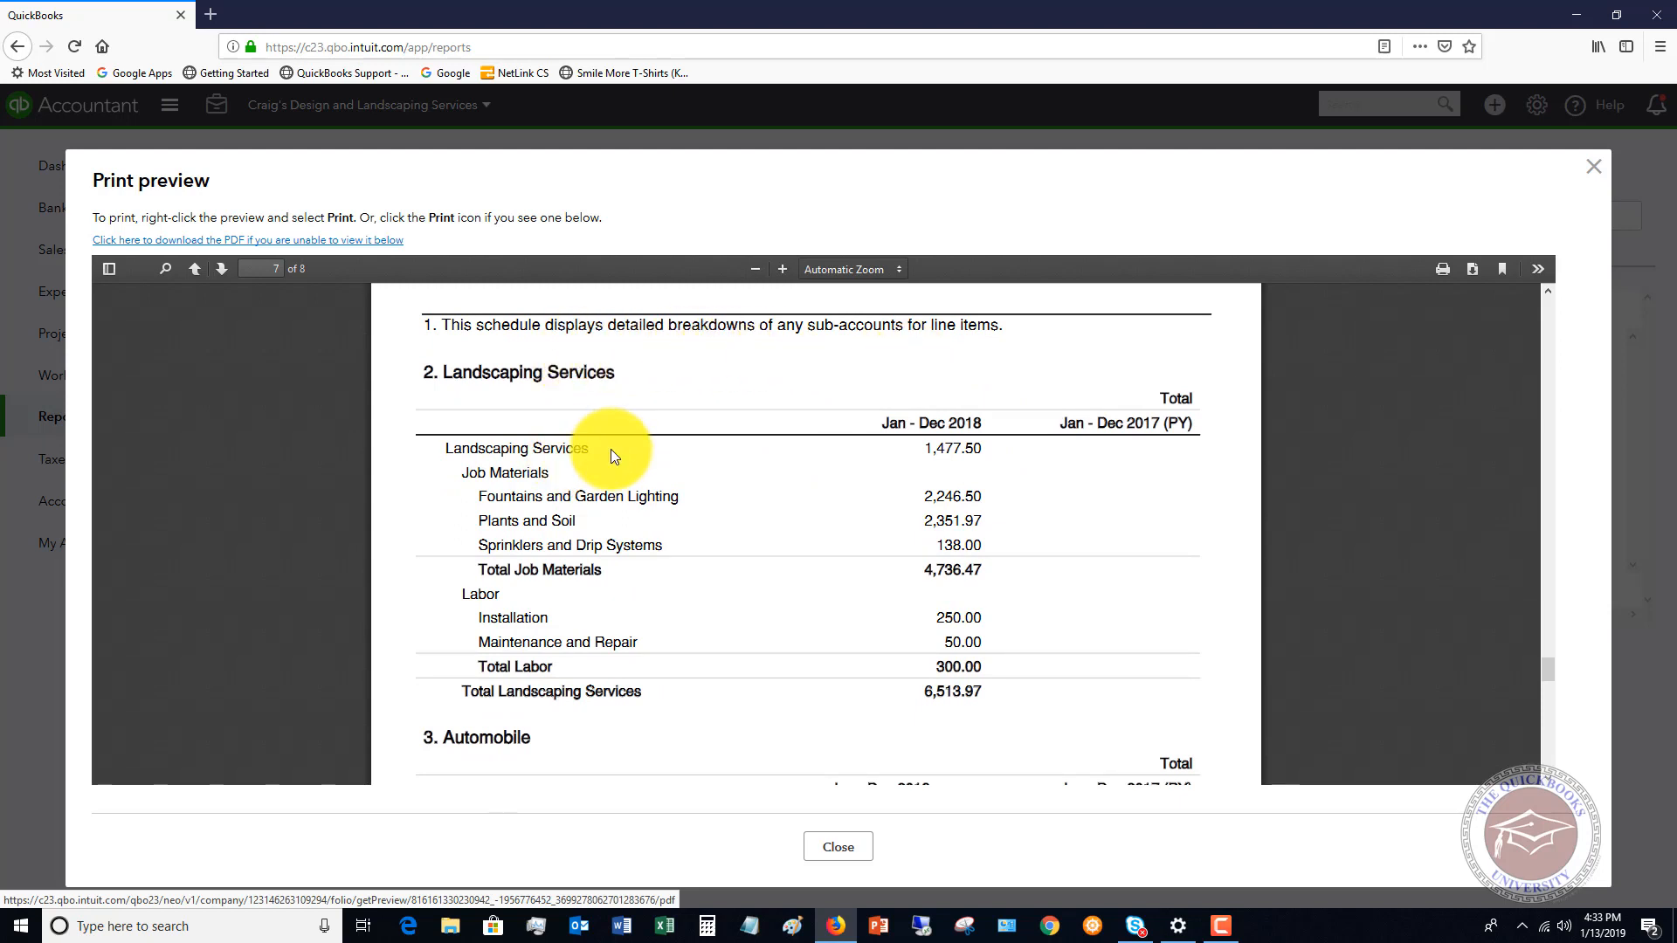
scroll(597, 388, "down", 7)
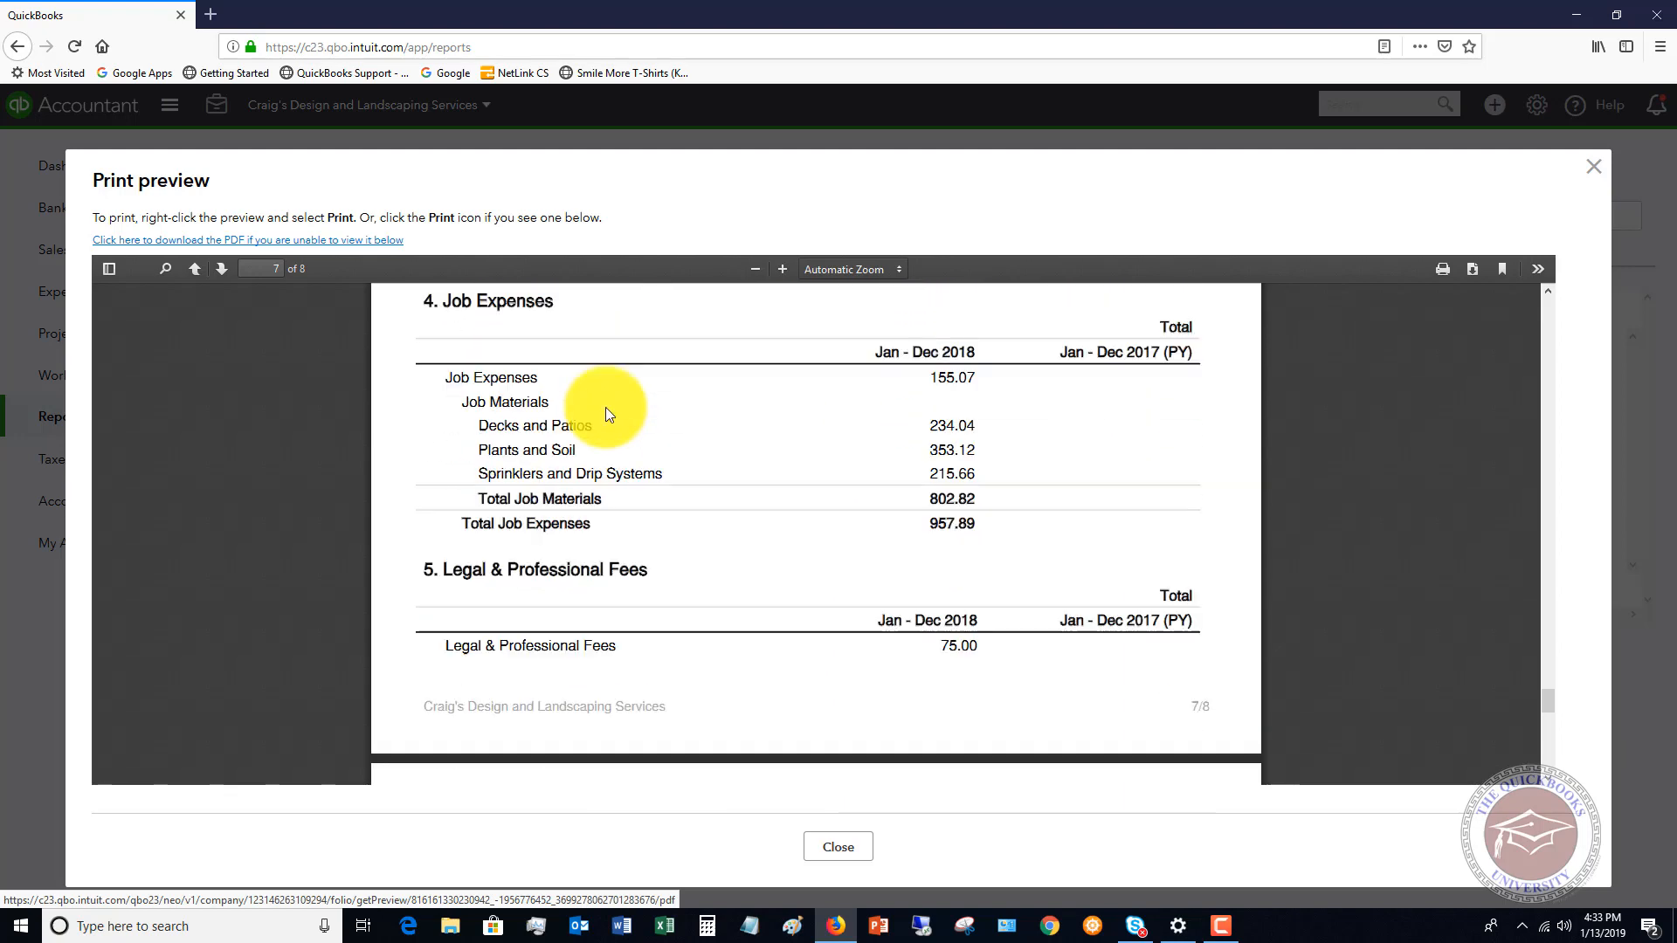
scroll(606, 407, "down", 10)
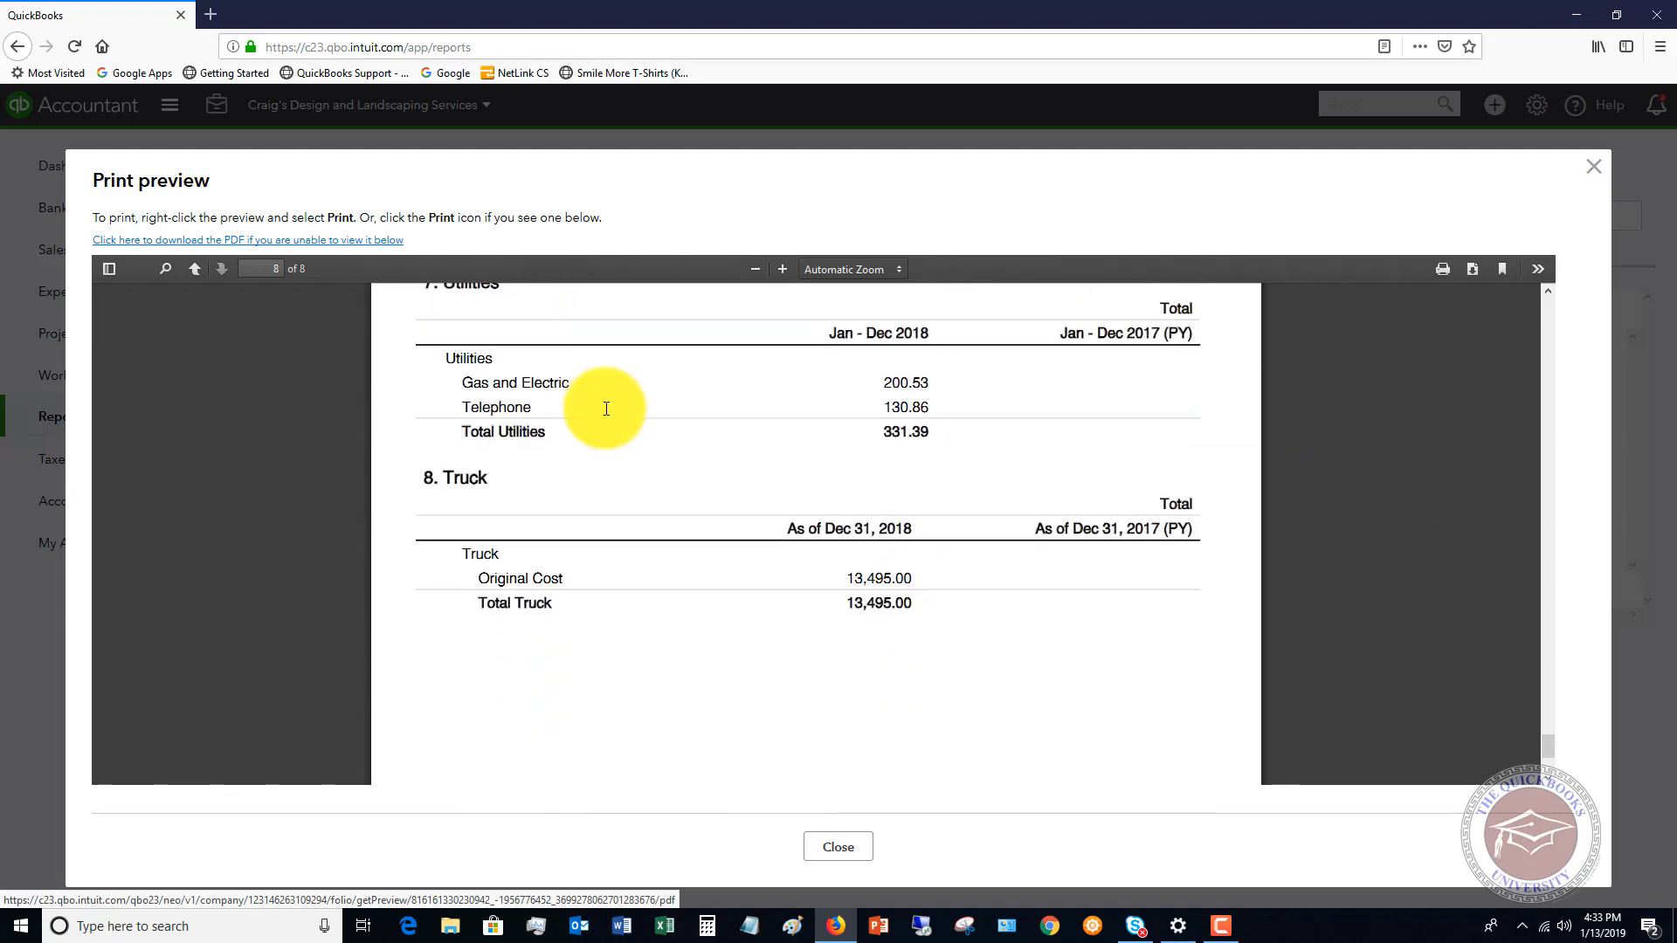
scroll(605, 411, "down", 3)
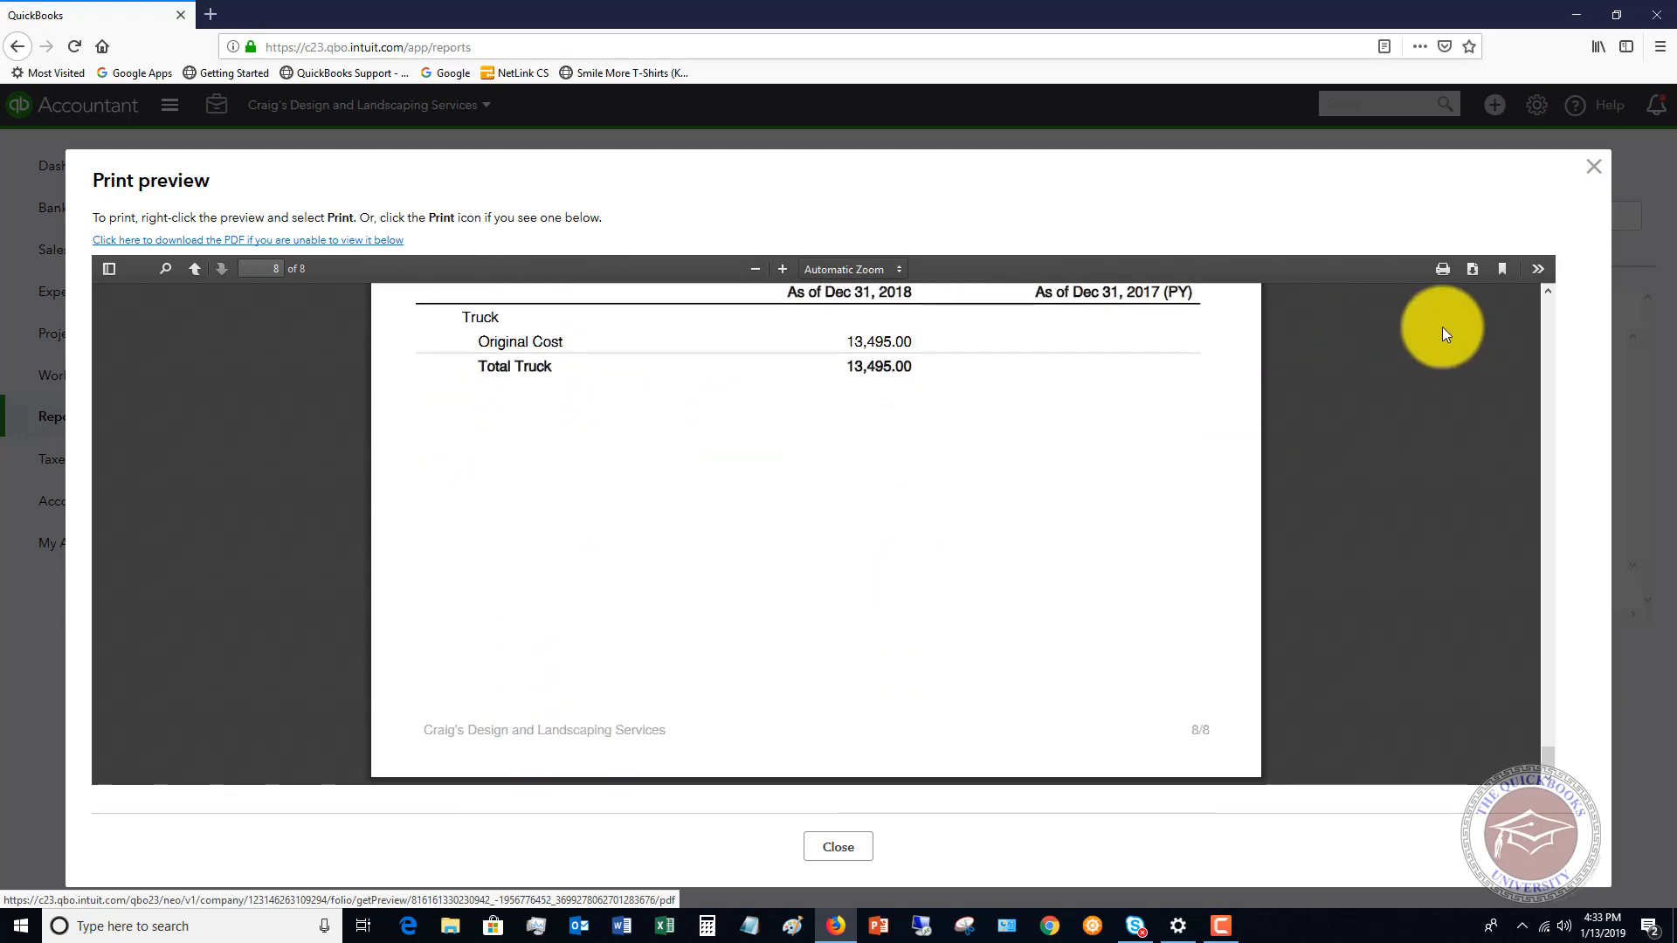
Review the previewed report back to its cover page, including the prepared-on date and disclaimer, and close the preview
scroll(903, 481, "up", 5)
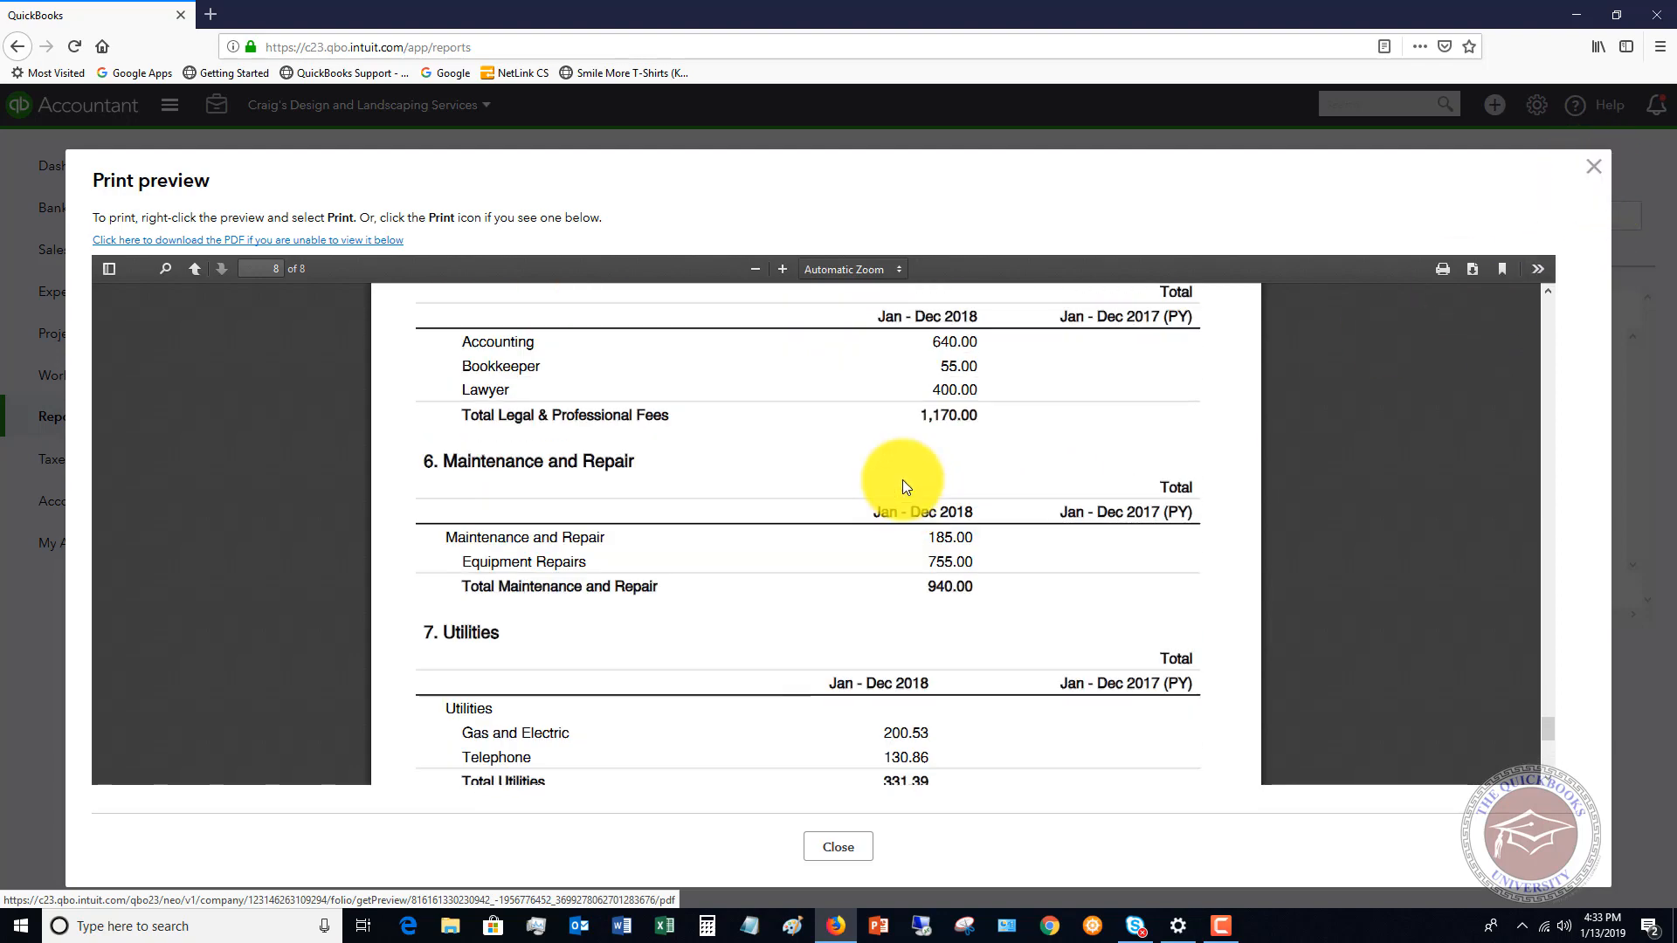
scroll(903, 479, "up", 20)
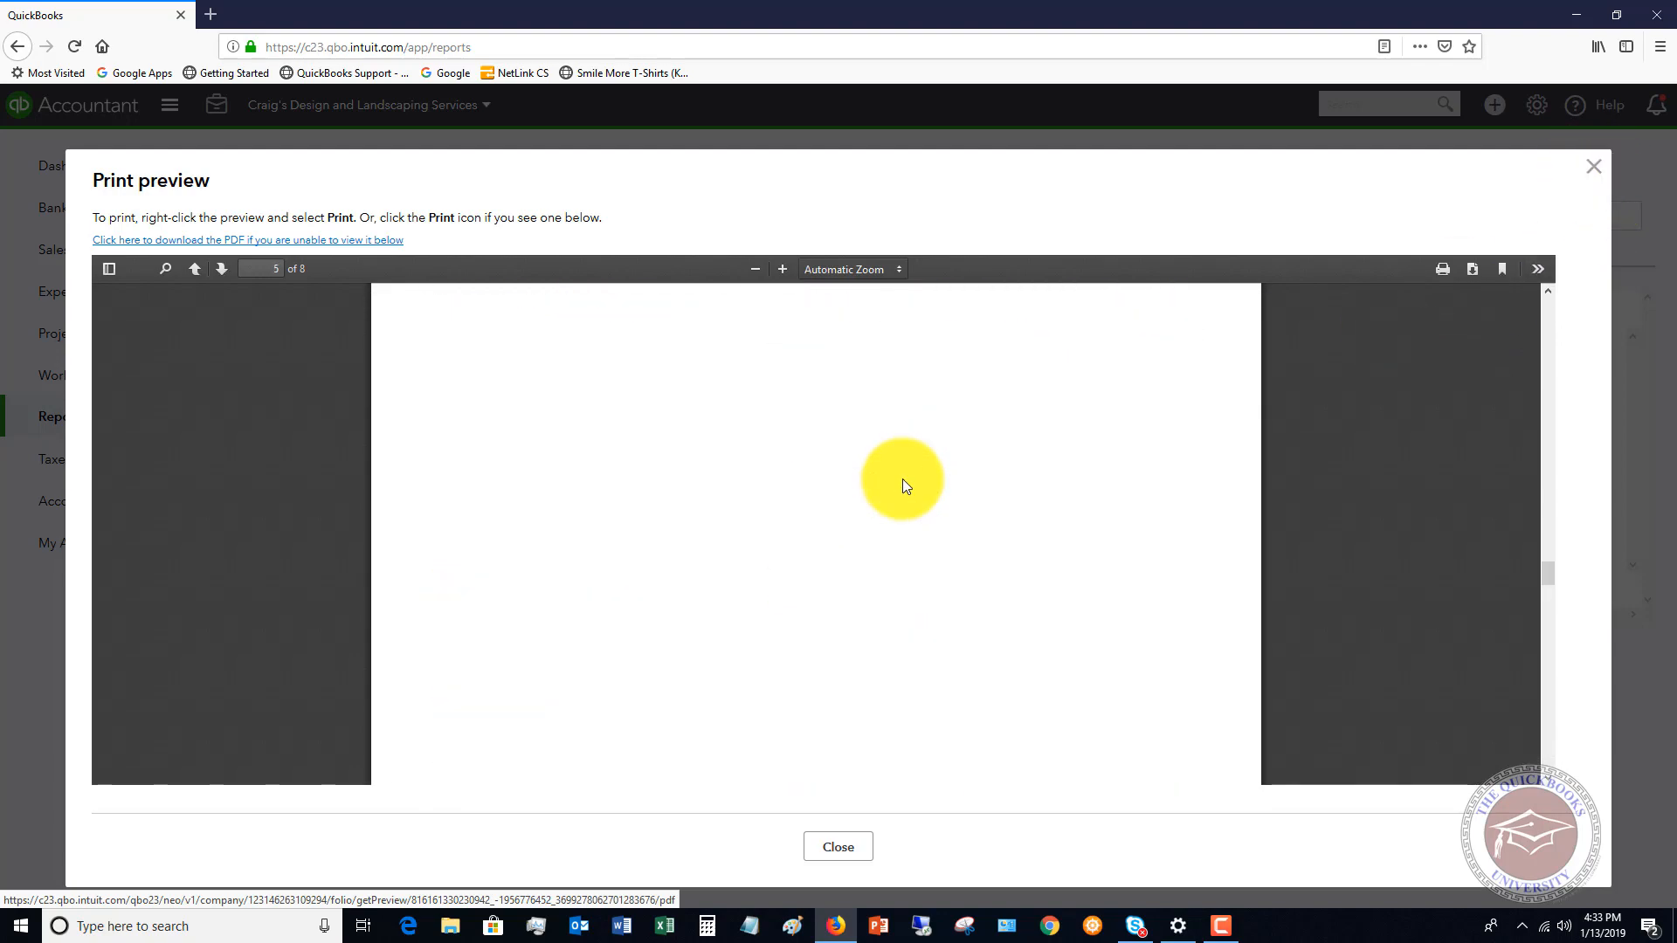
scroll(903, 478, "up", 20)
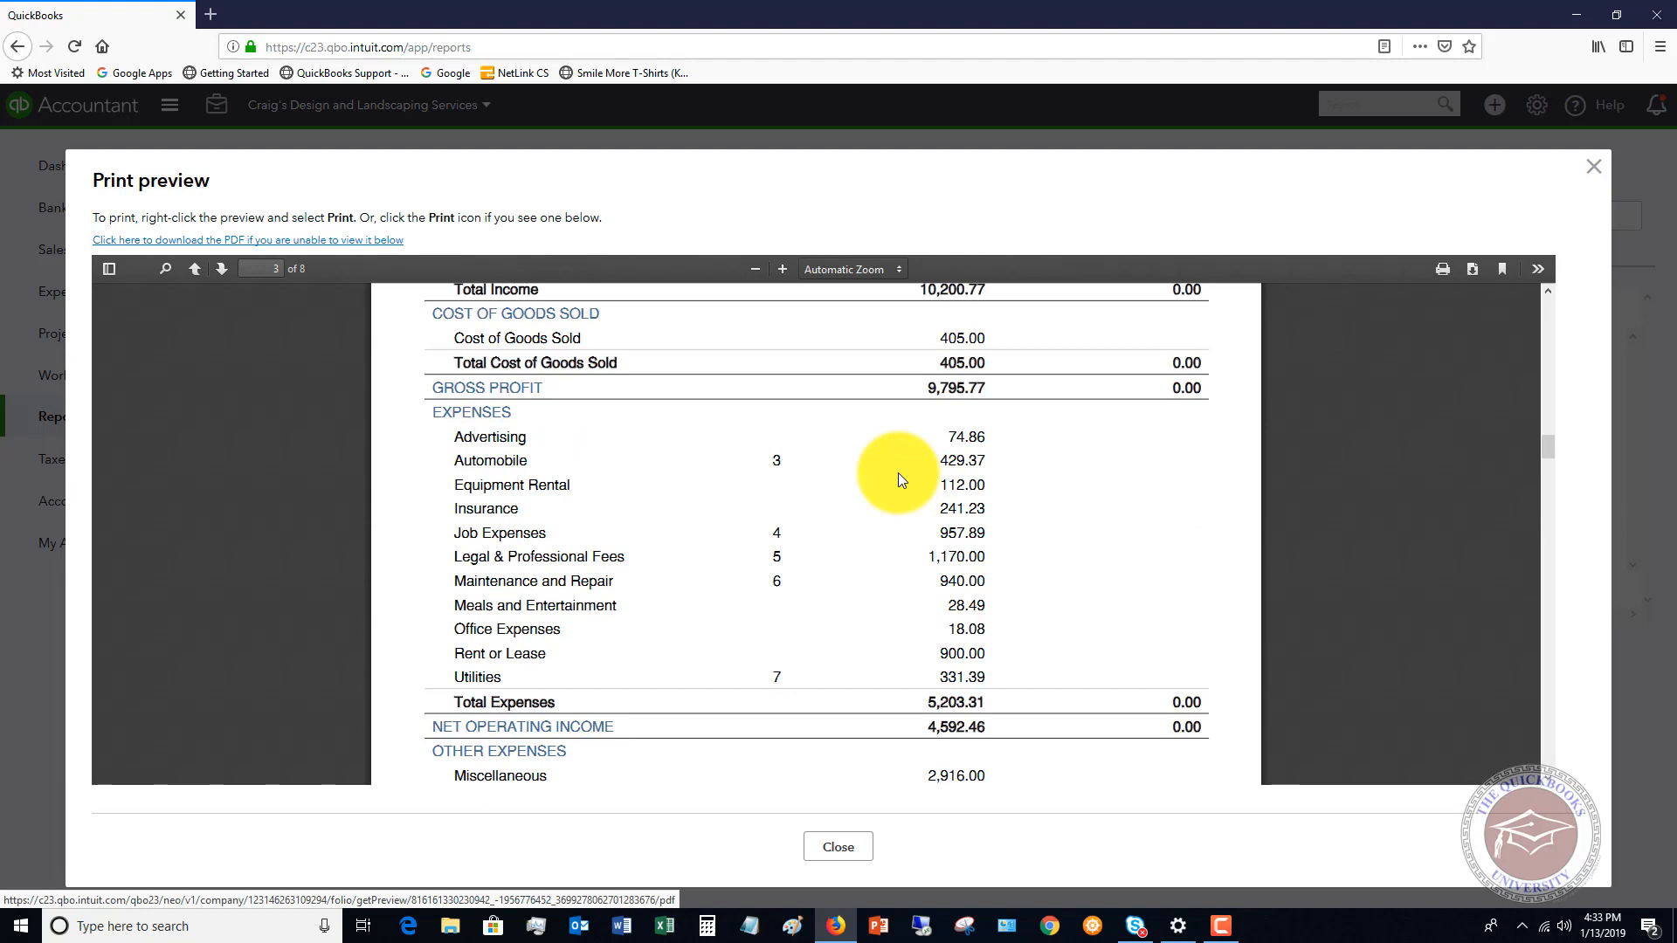
scroll(899, 473, "up", 20)
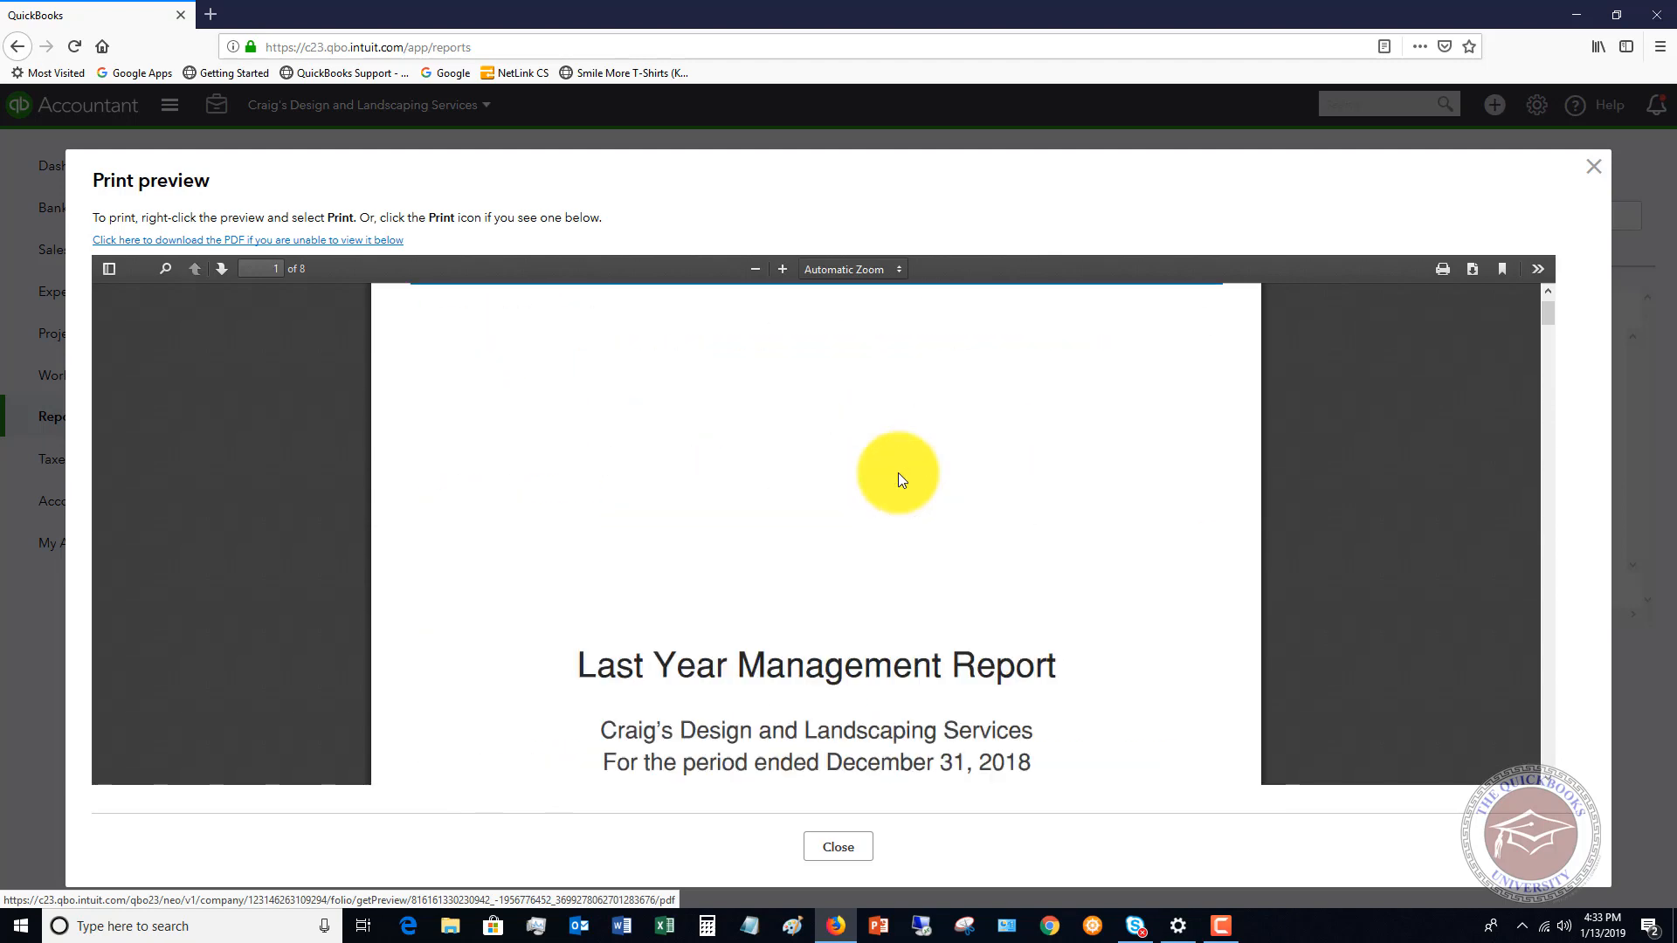
scroll(898, 473, "up", 2)
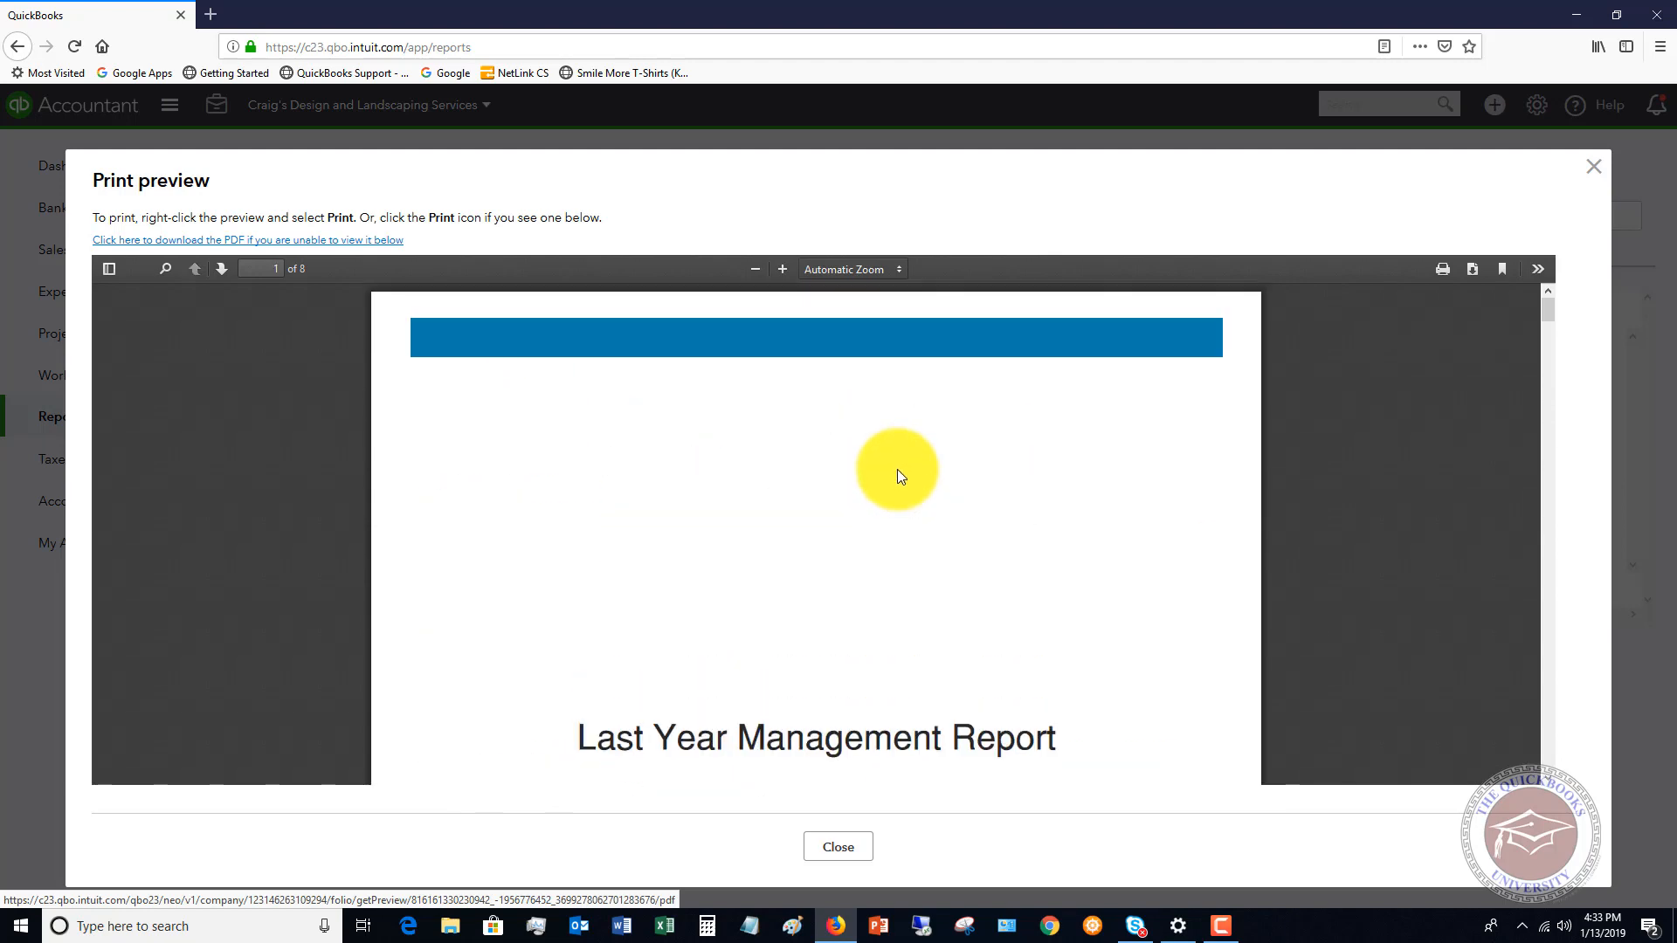
scroll(828, 419, "down", 8)
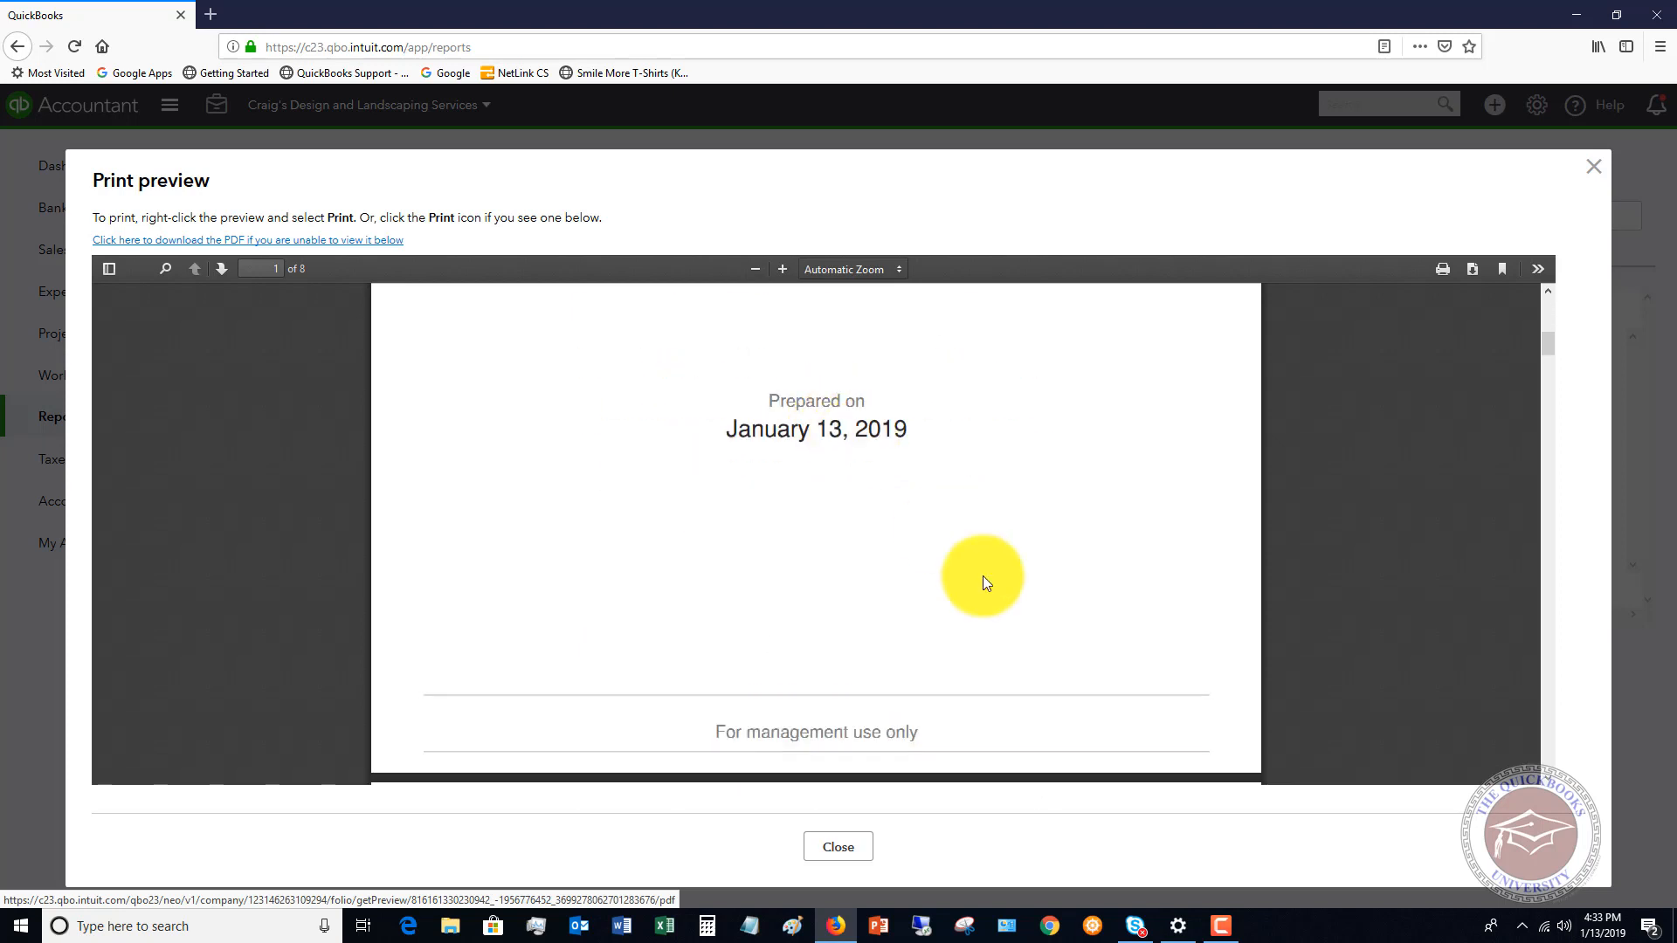
left_click(866, 845)
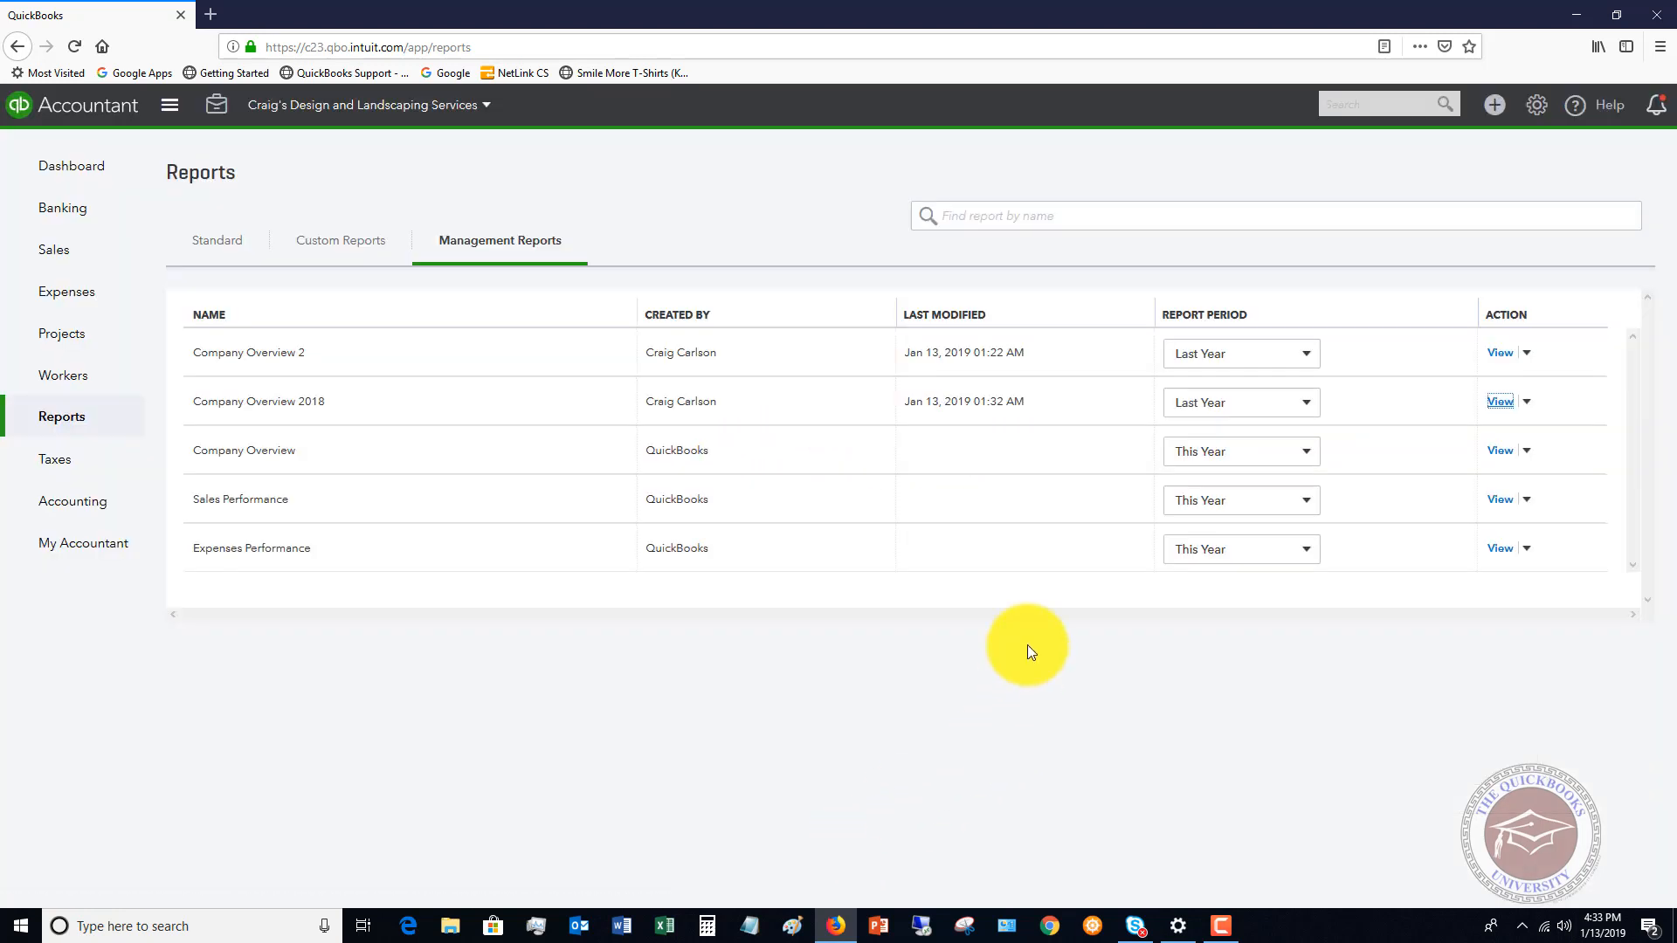